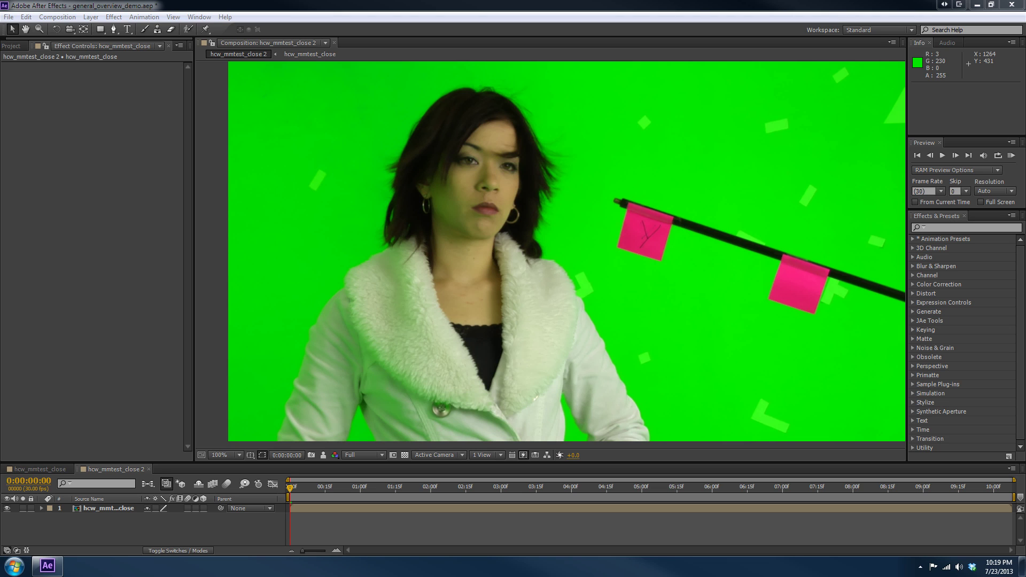
- Apply the Spill Slayer effect from JAe Tools to the woman's footage
drag(459, 368, 482, 316)
drag(421, 284, 413, 310)
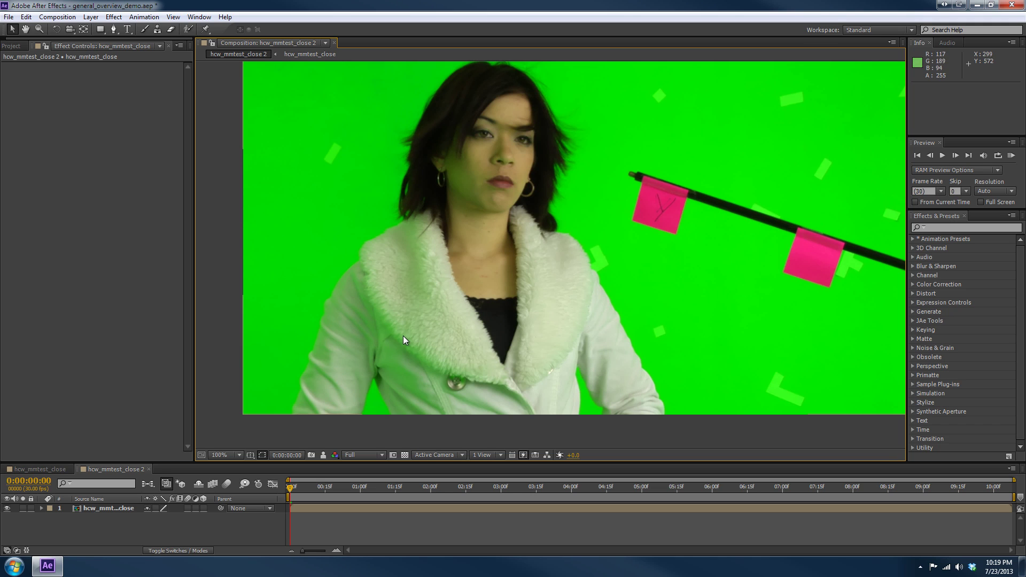
click(911, 321)
drag(956, 330, 729, 277)
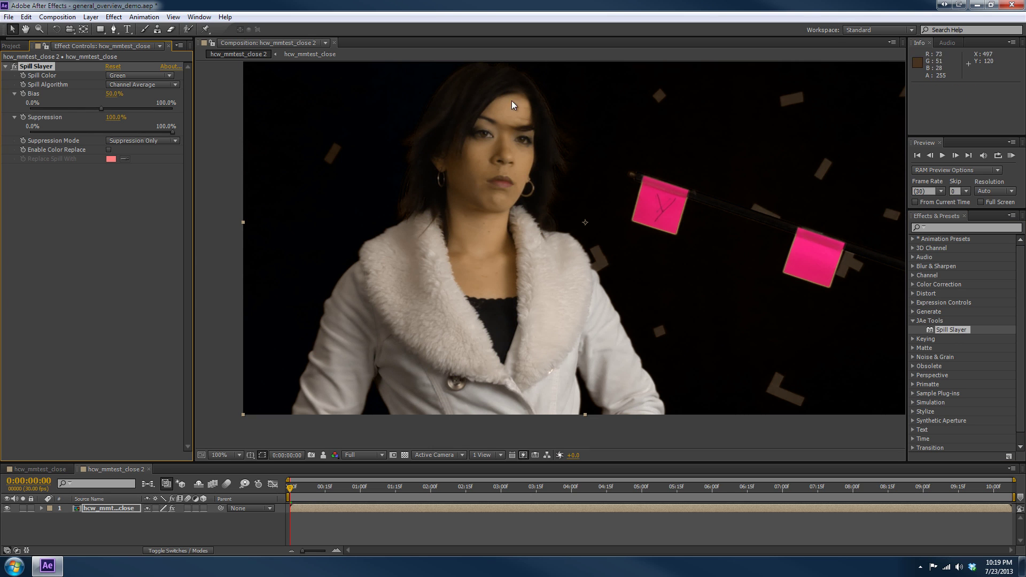
- Toggle Spill Slayer off and on to compare the footage, leaving it enabled
click(15, 66)
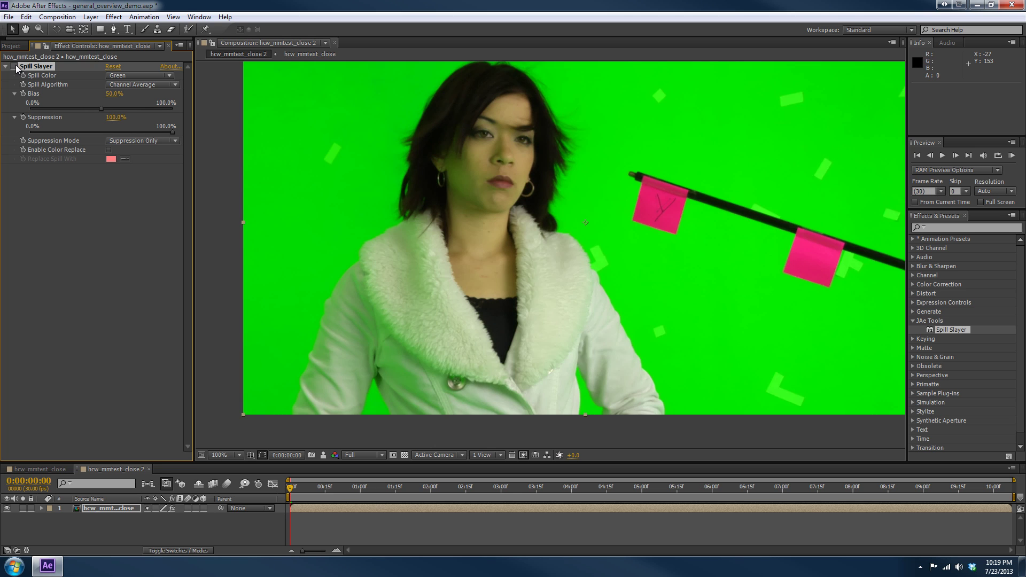
click(15, 66)
click(15, 66)
click(15, 66)
click(15, 66)
click(15, 66)
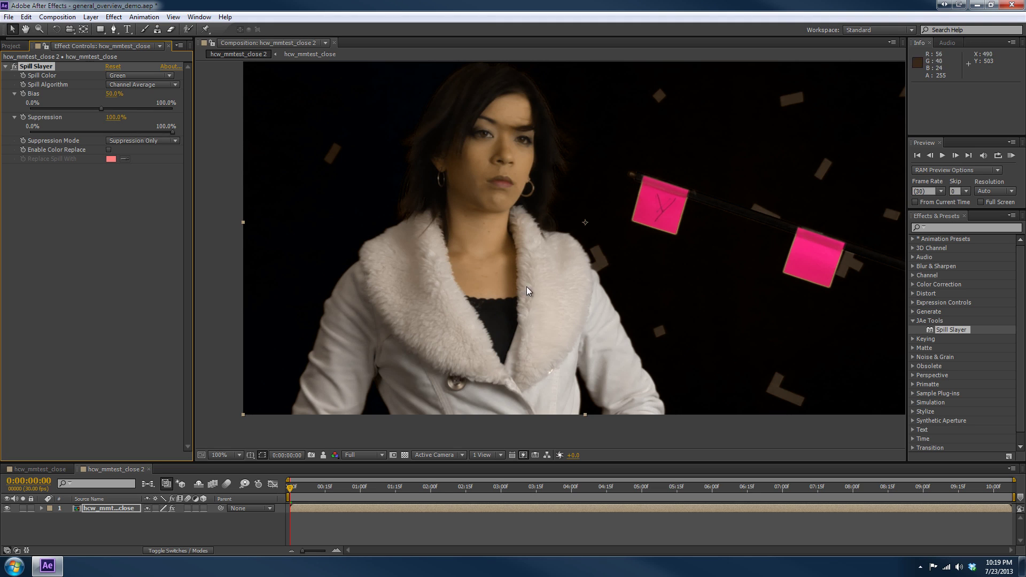
drag(517, 288, 496, 311)
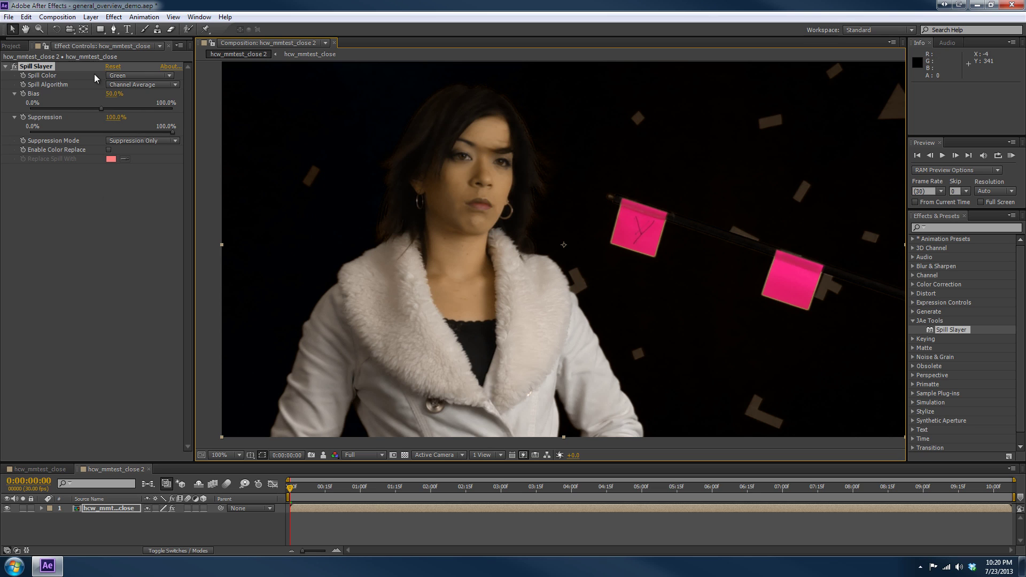
- Switch Spill Slayer's spill colour to Blue and back to Green, then view the Spill Algorithm options
click(142, 75)
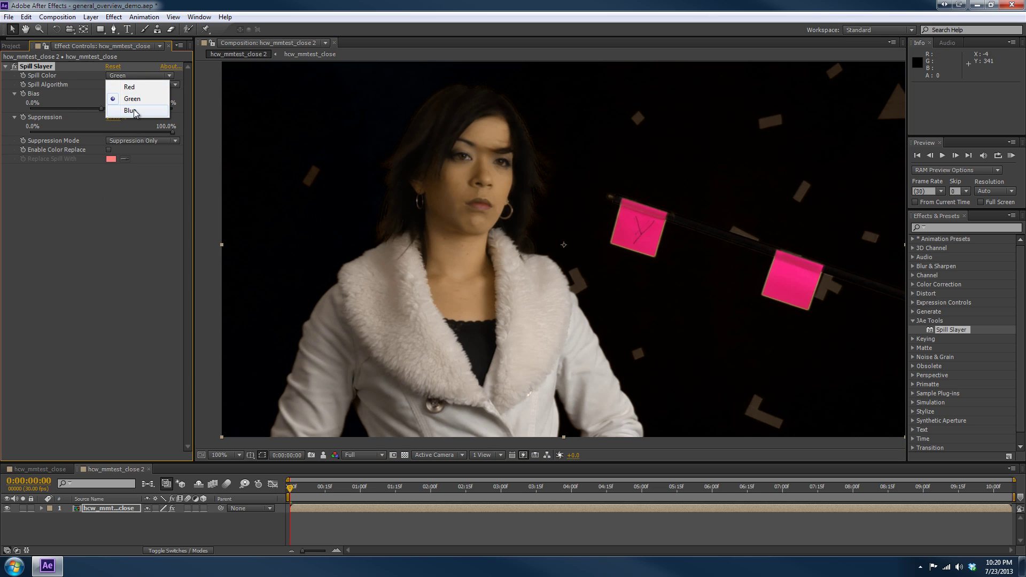
click(134, 111)
click(121, 76)
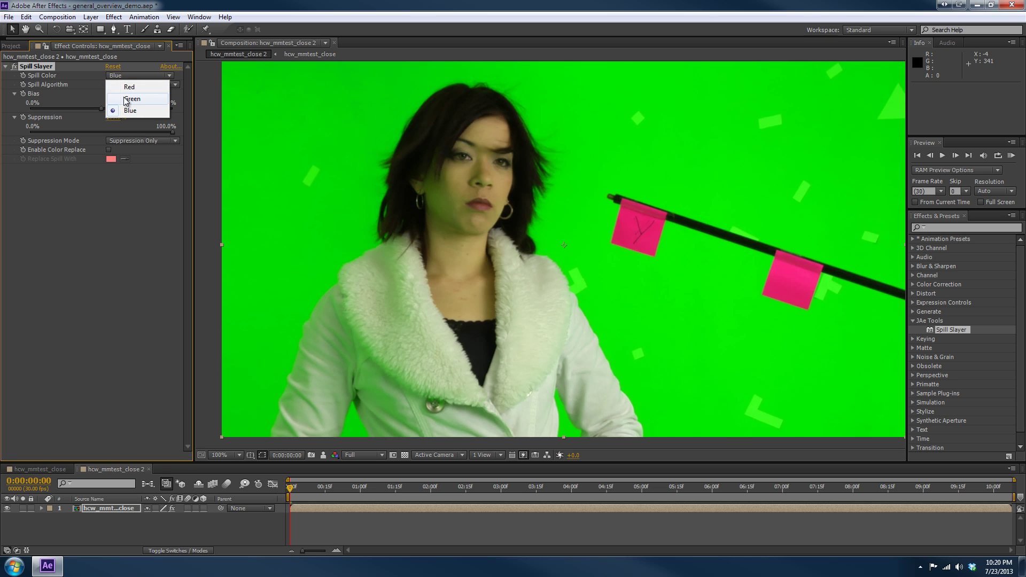
click(125, 98)
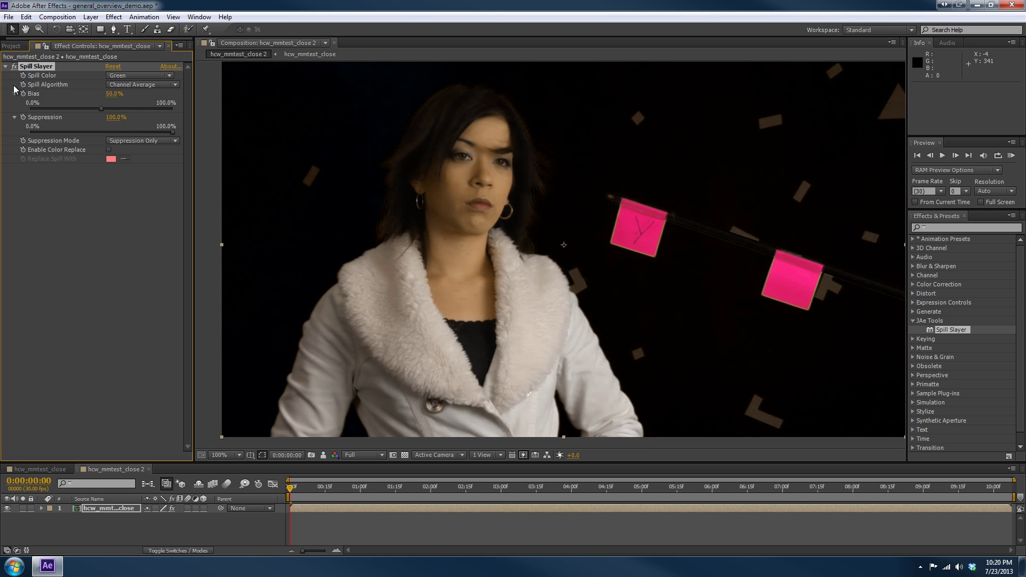
click(162, 85)
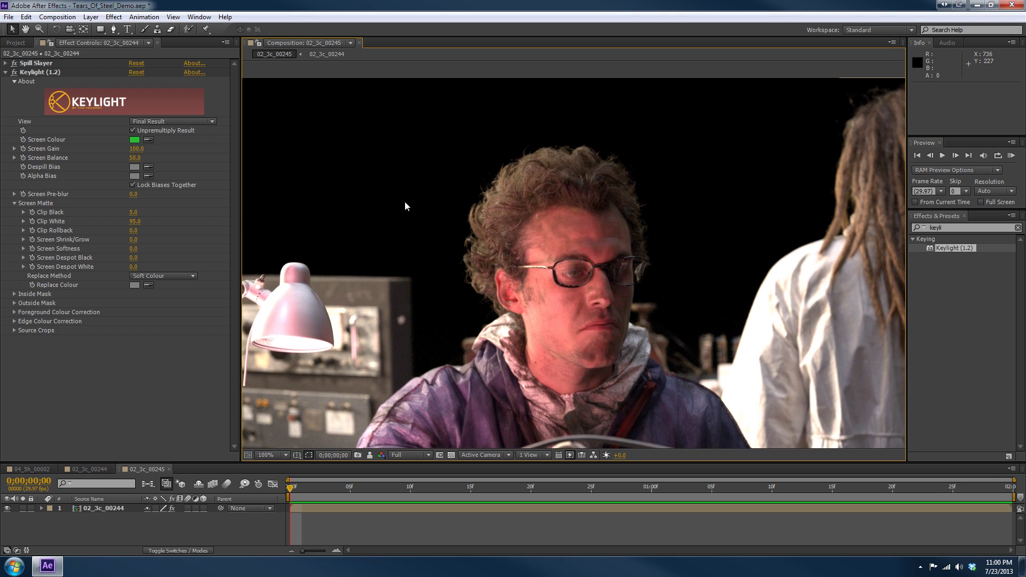
- Switch Keylight's View to Intermediate Result, then back to Final Result
scroll(464, 242, up, 2)
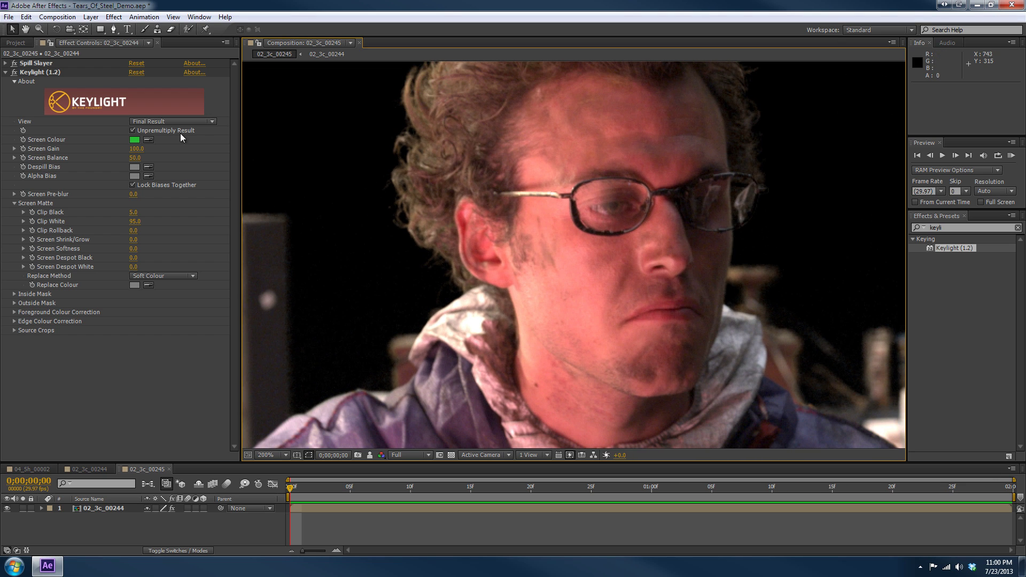
drag(506, 249, 413, 290)
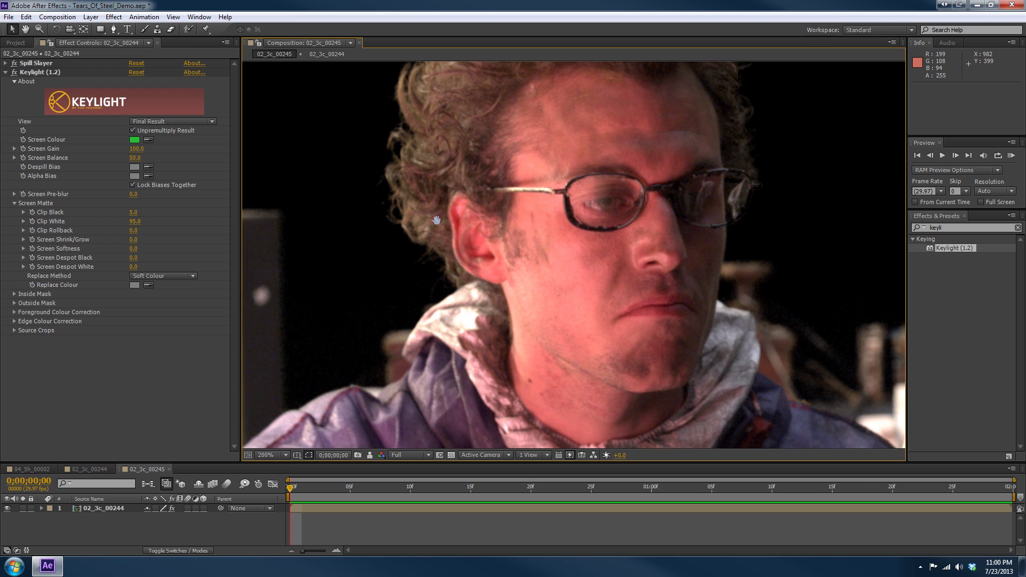
click(195, 123)
click(182, 239)
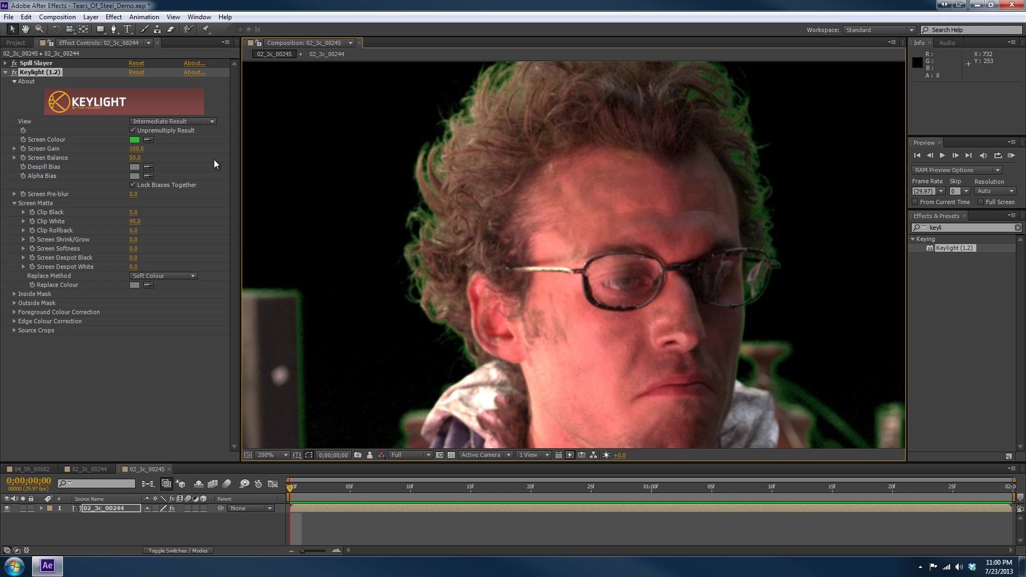
click(182, 122)
click(176, 251)
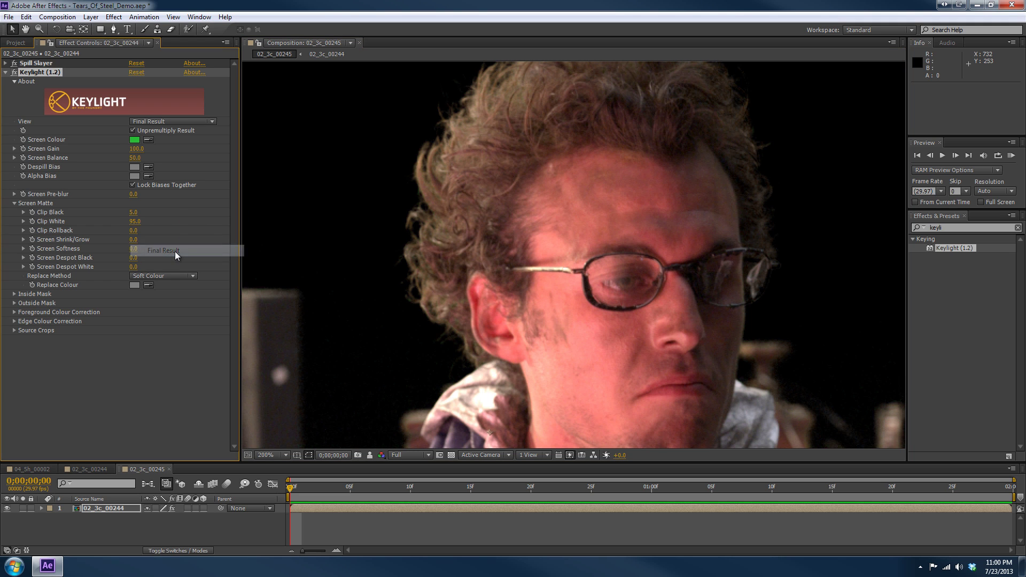
- Sample the man's hair colour with the Despill Bias eyedropper
scroll(374, 251, down, 2)
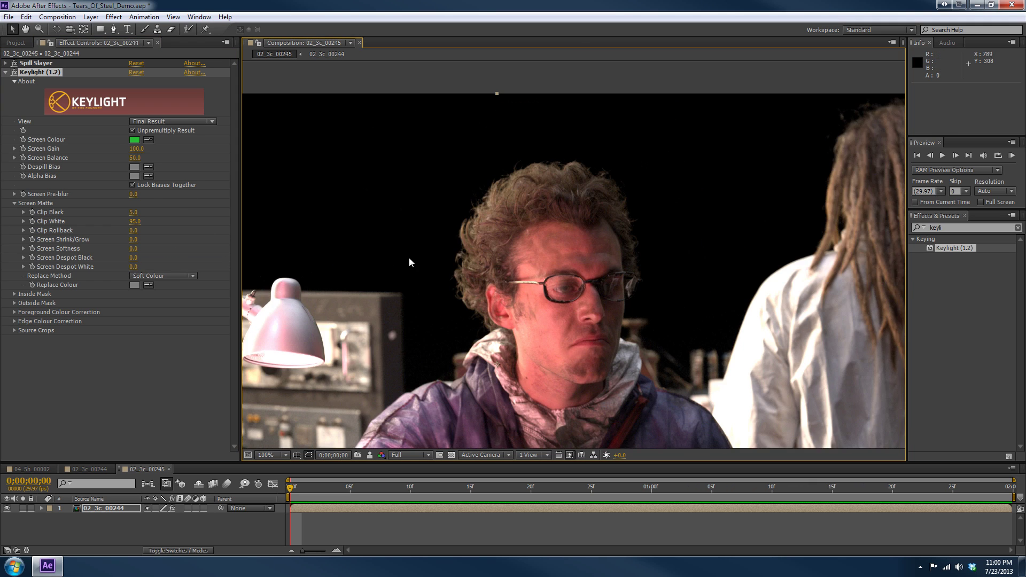
drag(408, 258, 474, 248)
scroll(460, 262, up, 2)
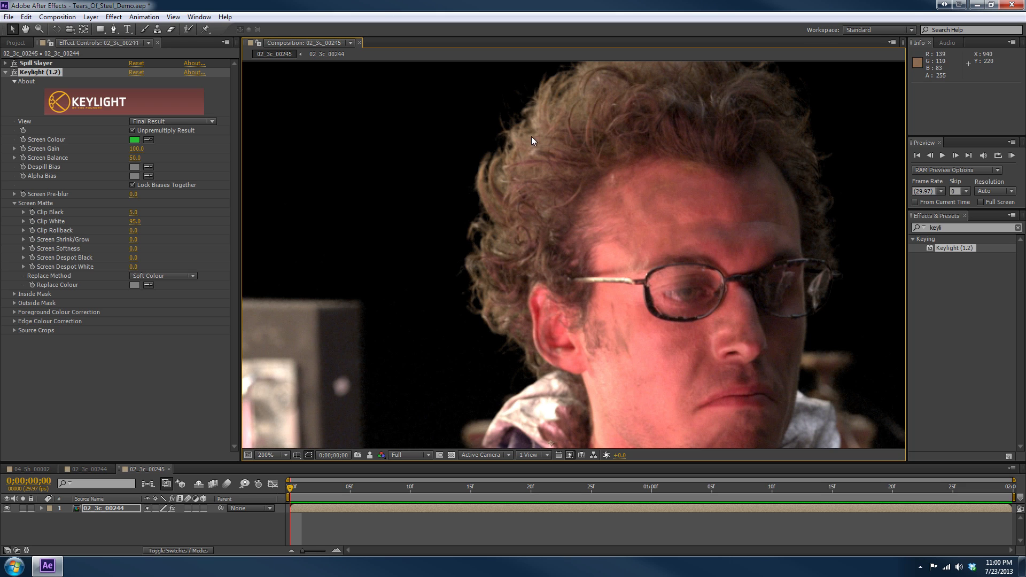
drag(566, 229, 447, 252)
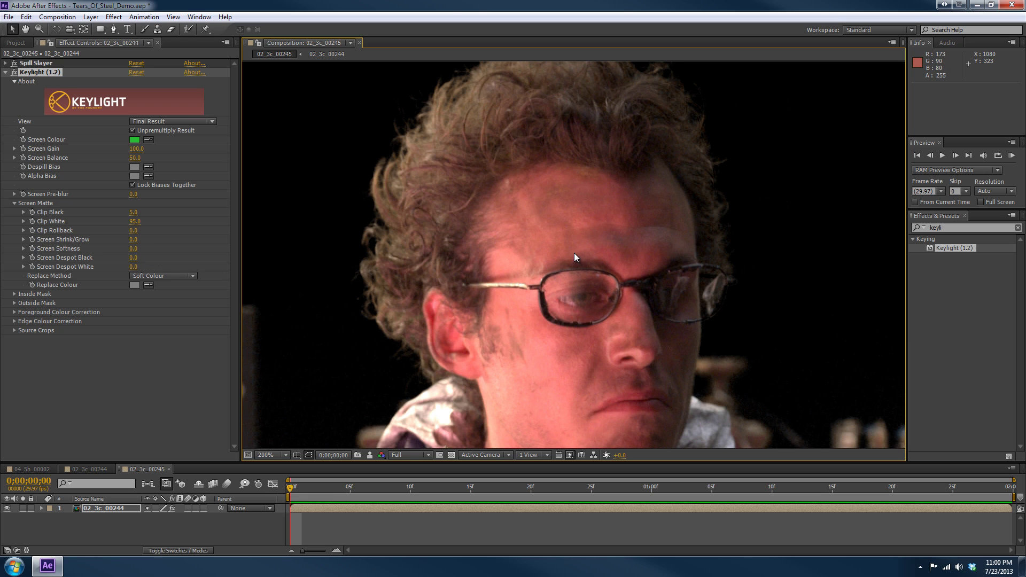
drag(576, 257, 544, 261)
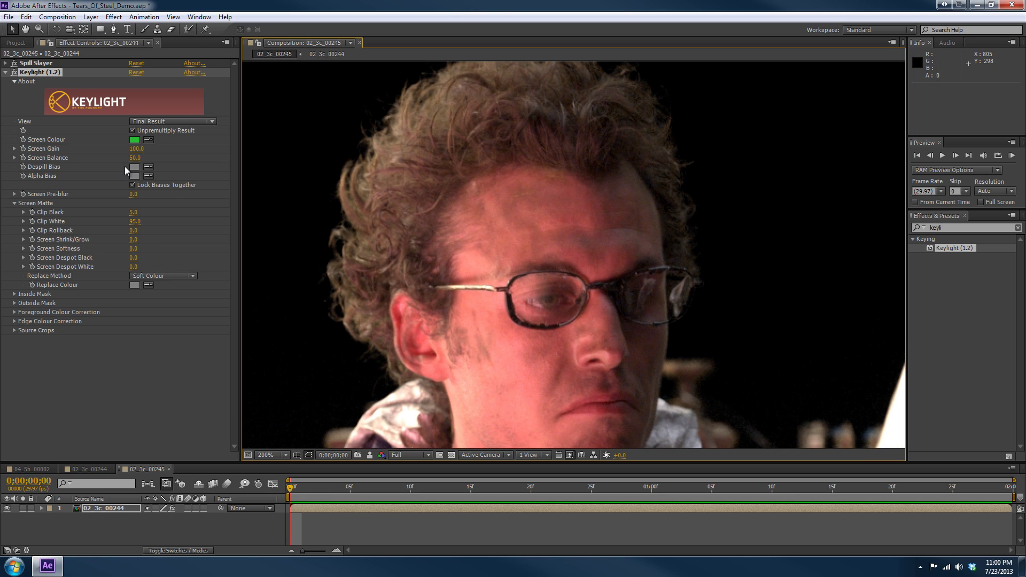
click(148, 167)
click(535, 128)
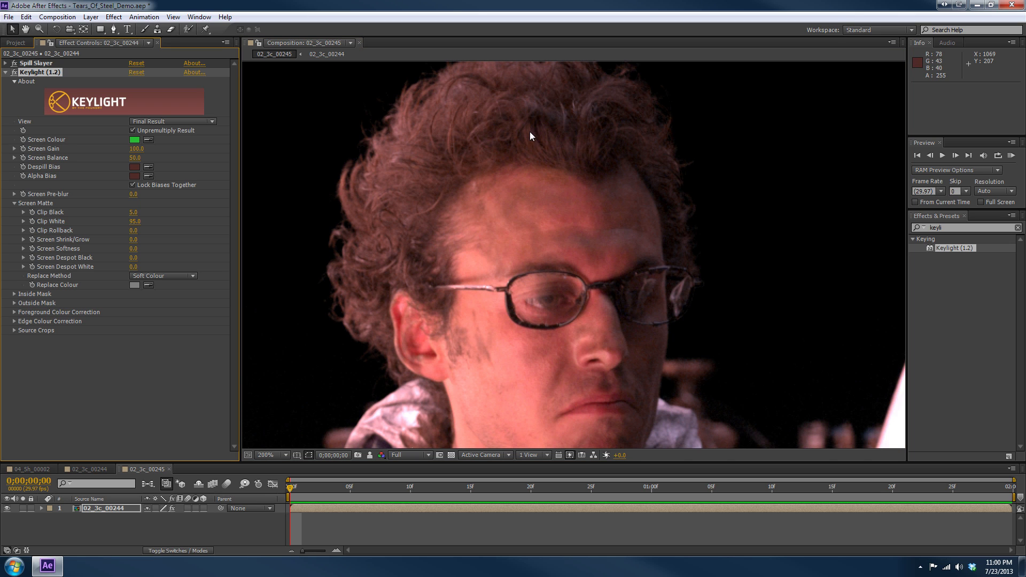
scroll(544, 254, up, 4)
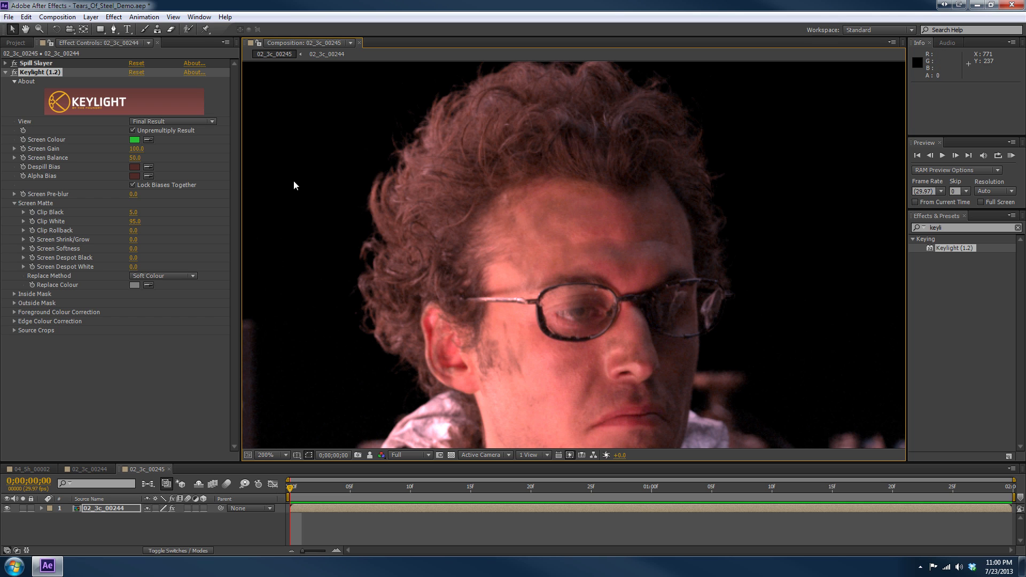
key(comma)
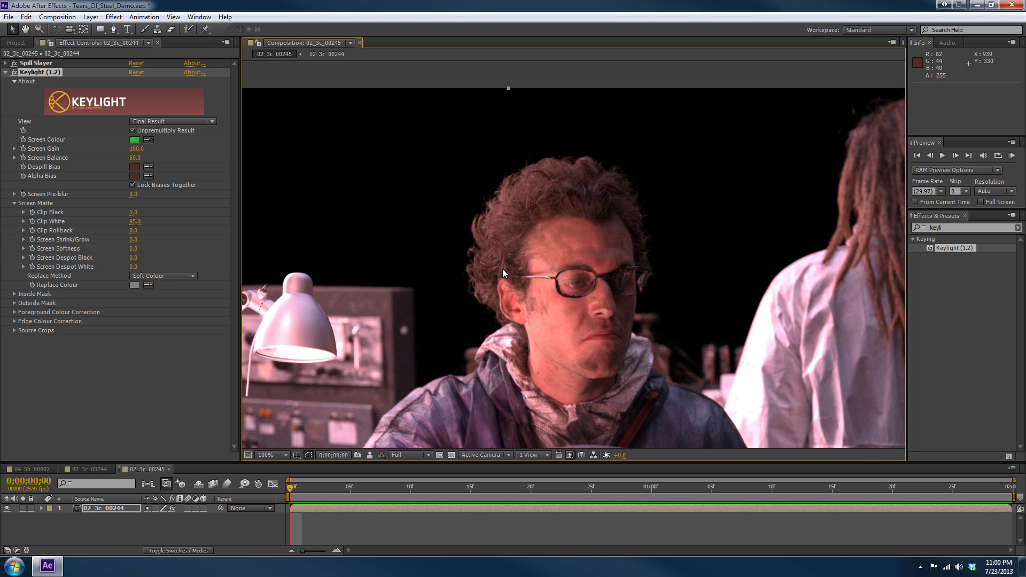
key(period)
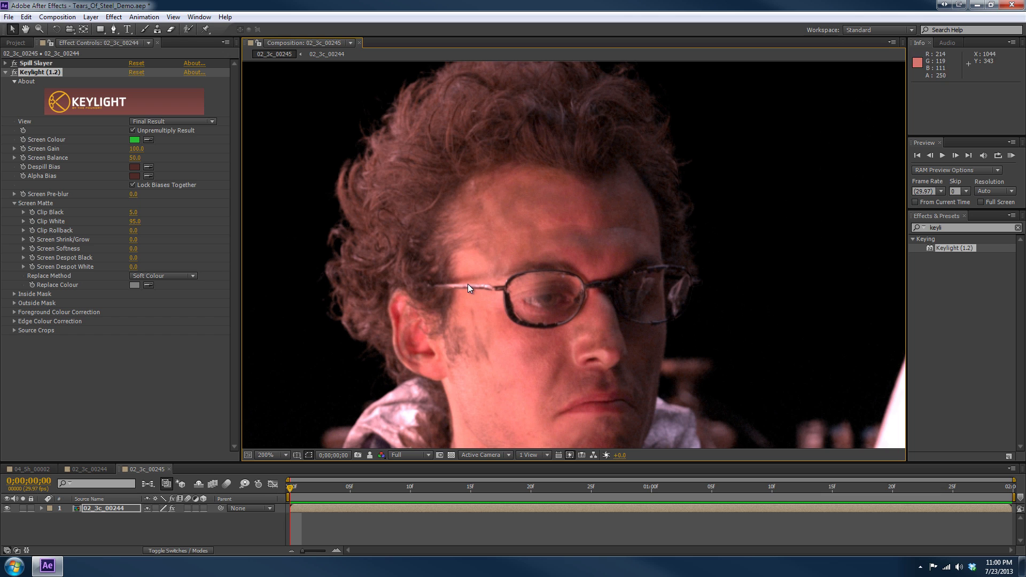
- Try paler Despill Bias colours in the colour picker, then discard them
click(134, 167)
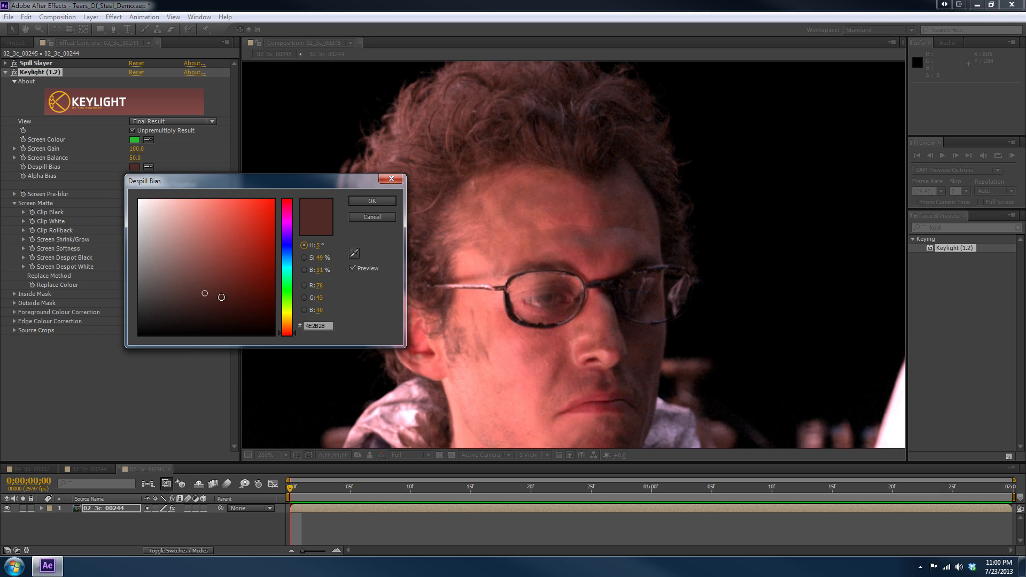
drag(251, 181, 182, 278)
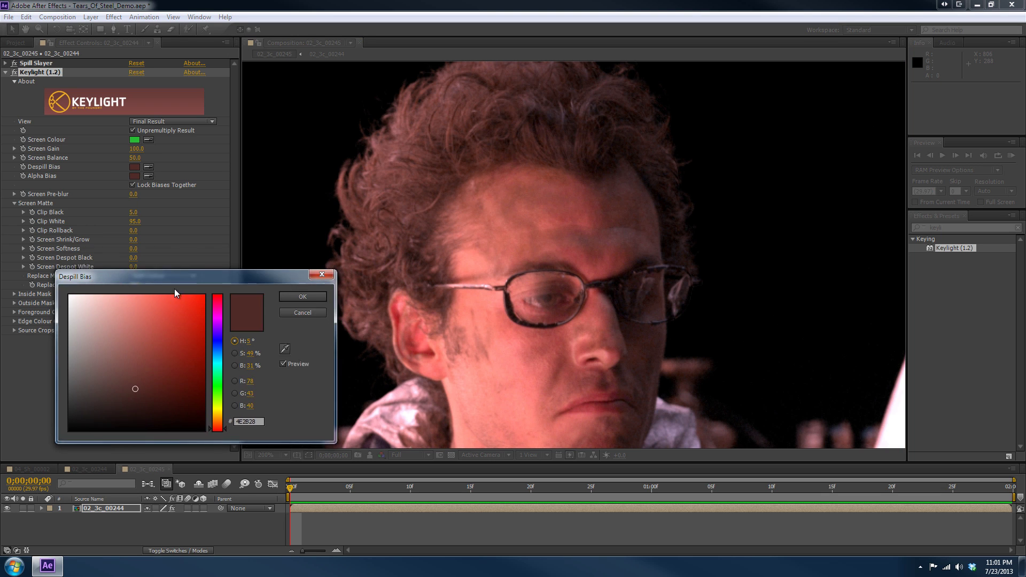
drag(154, 379, 79, 403)
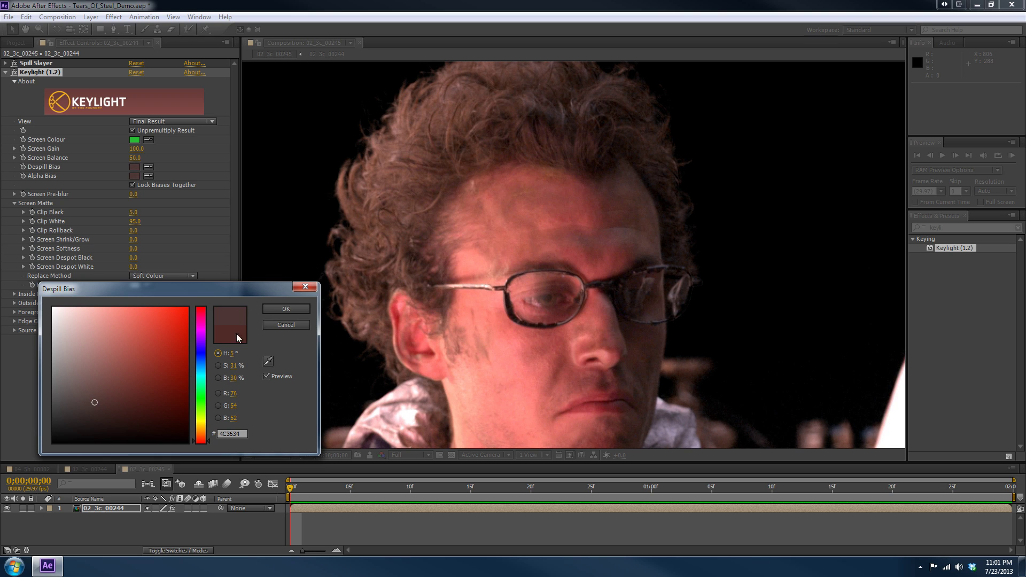
click(84, 406)
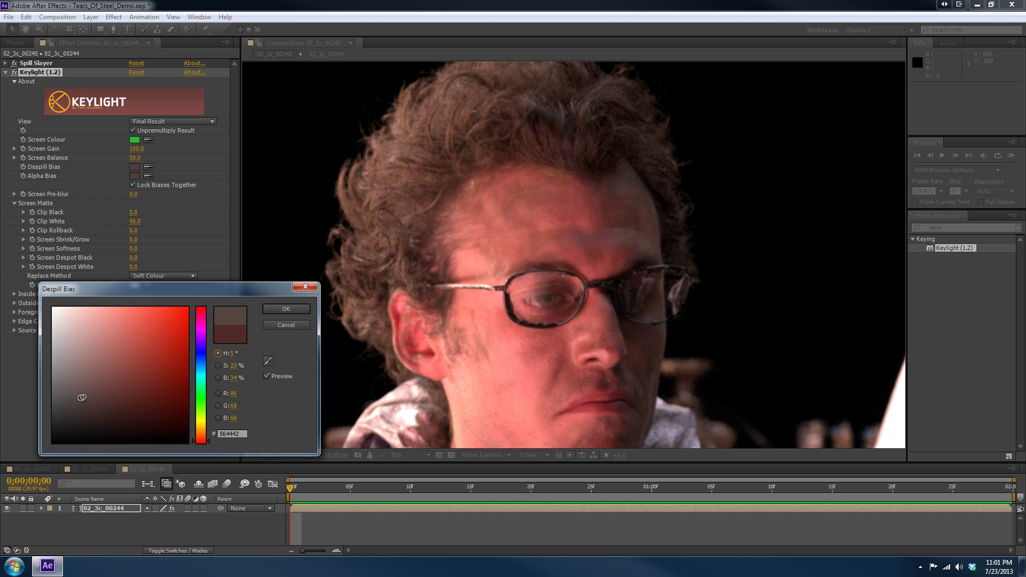
mouse_move(84, 406)
mouse_down()
mouse_move(105, 396)
mouse_move(103, 407)
mouse_up()
click(286, 324)
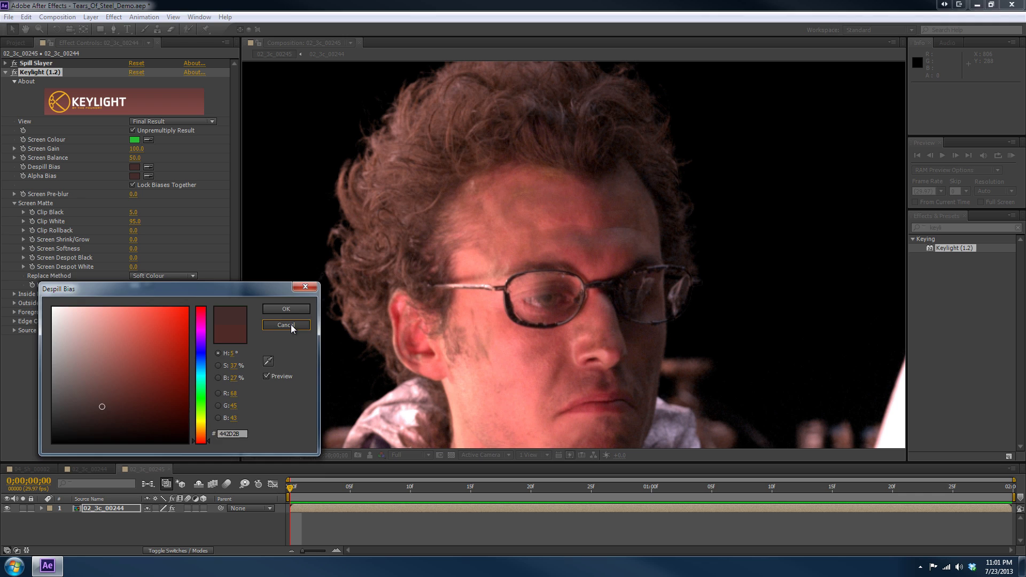
- Set Keylight's Despill Bias to neutral grey with R, G and B at 128
click(134, 167)
click(233, 396)
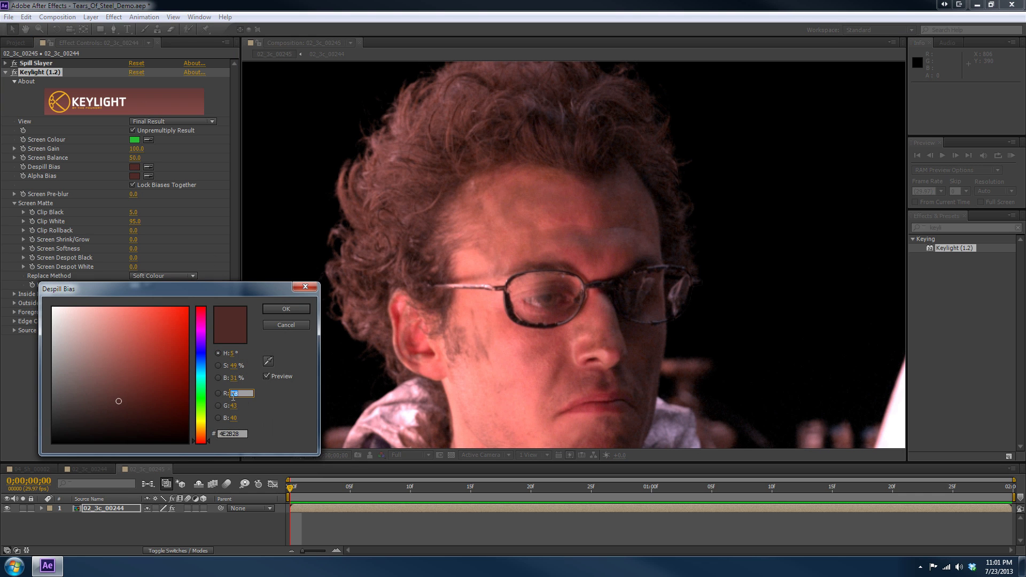
text(128)
key(Tab)
text(128)
key(Tab)
text(128)
key(BackSpace)
text(8)
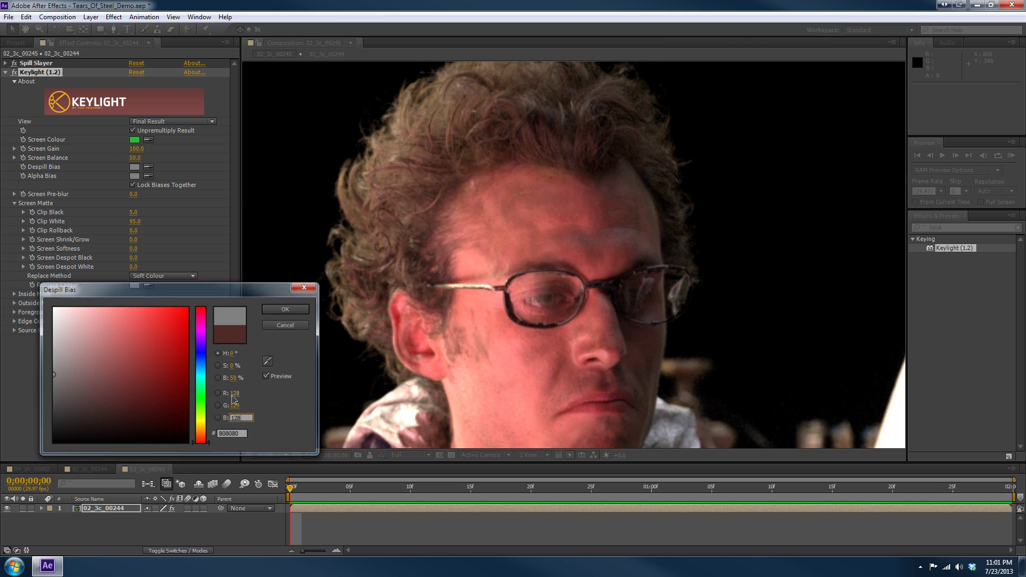
key(Return)
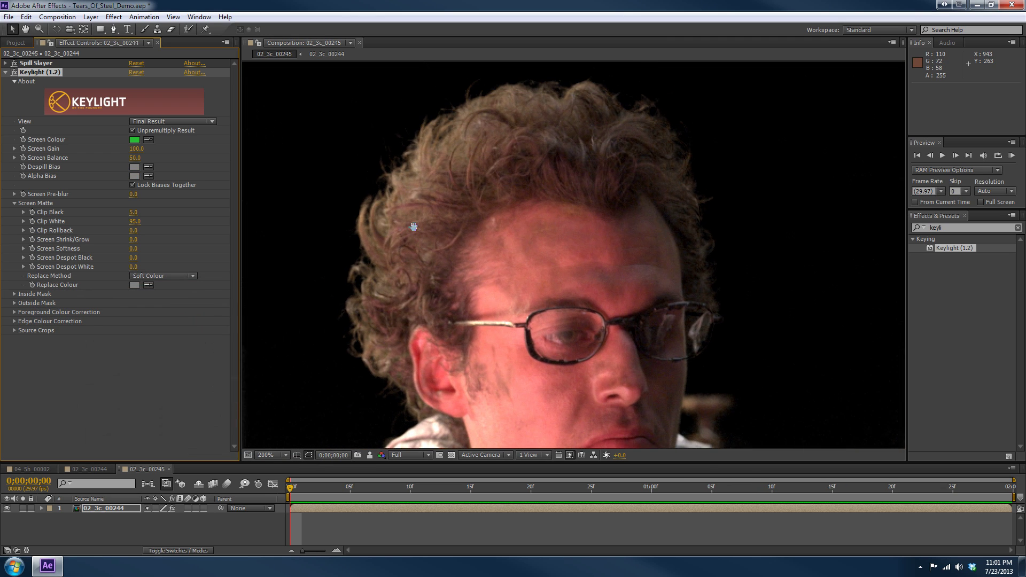
- Search 'spil' and apply a second Spill Slayer to the man's clip, then inspect his face
click(936, 227)
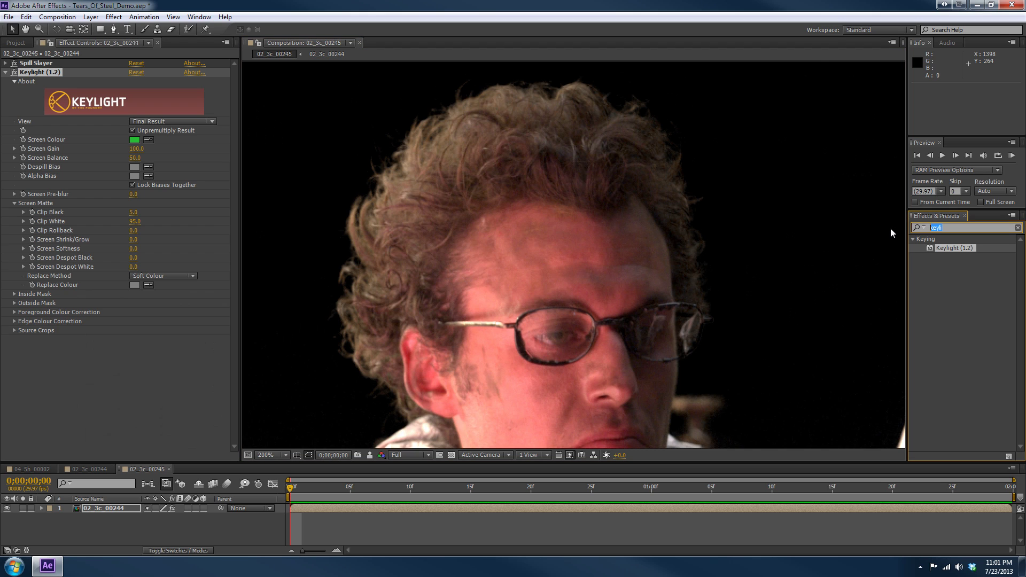
text(spil)
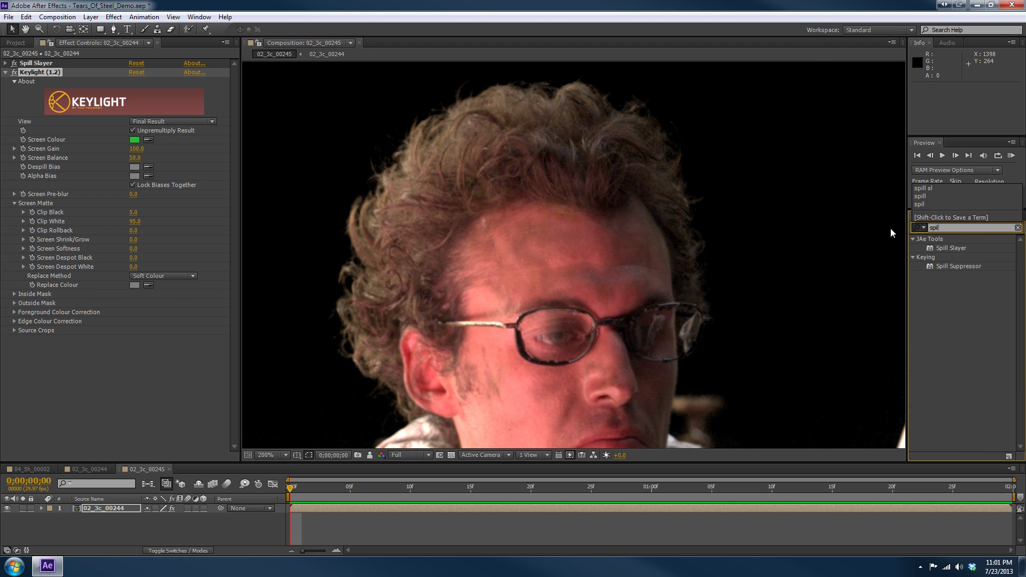
drag(941, 246, 745, 233)
scroll(572, 195, down, 2)
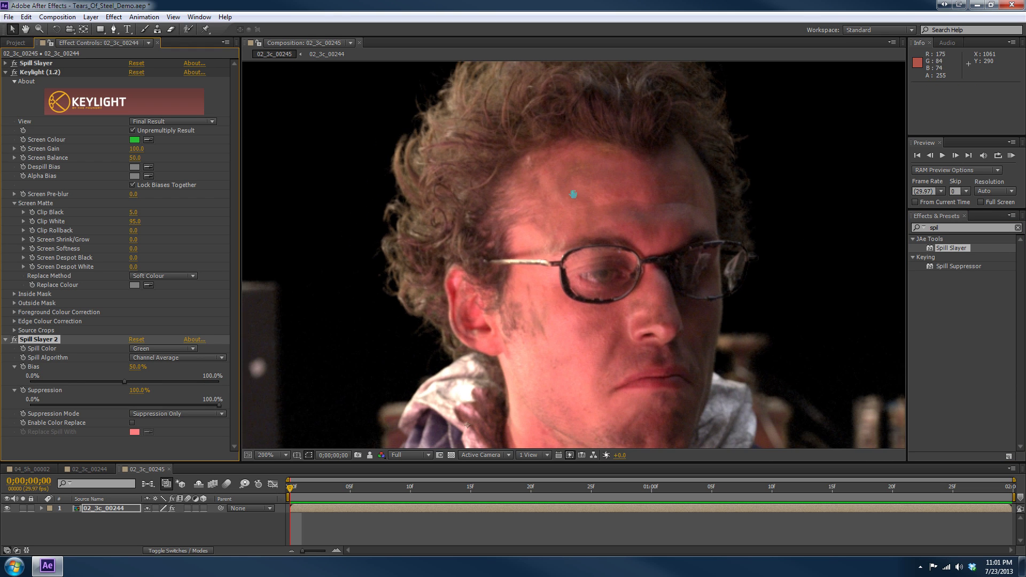
scroll(578, 242, up, 1)
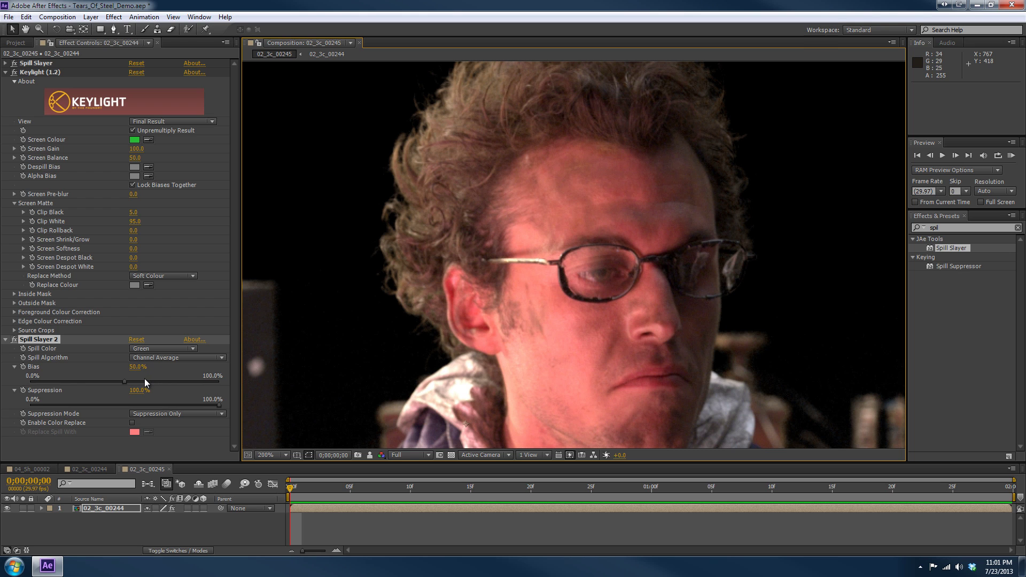
drag(626, 240, 625, 276)
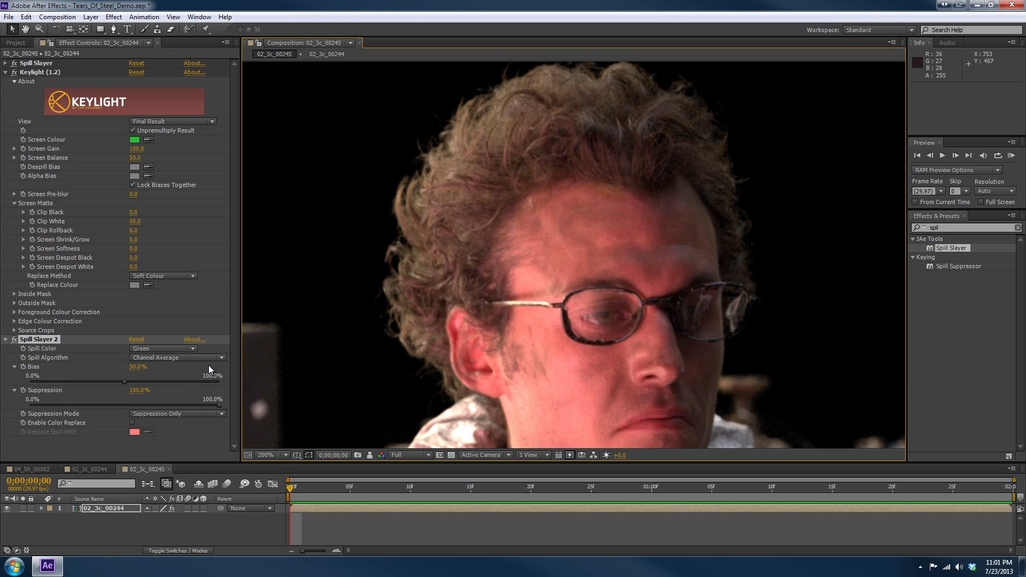
- Set Spill Slayer 2's Bias to 70%
scroll(534, 278, up, 2)
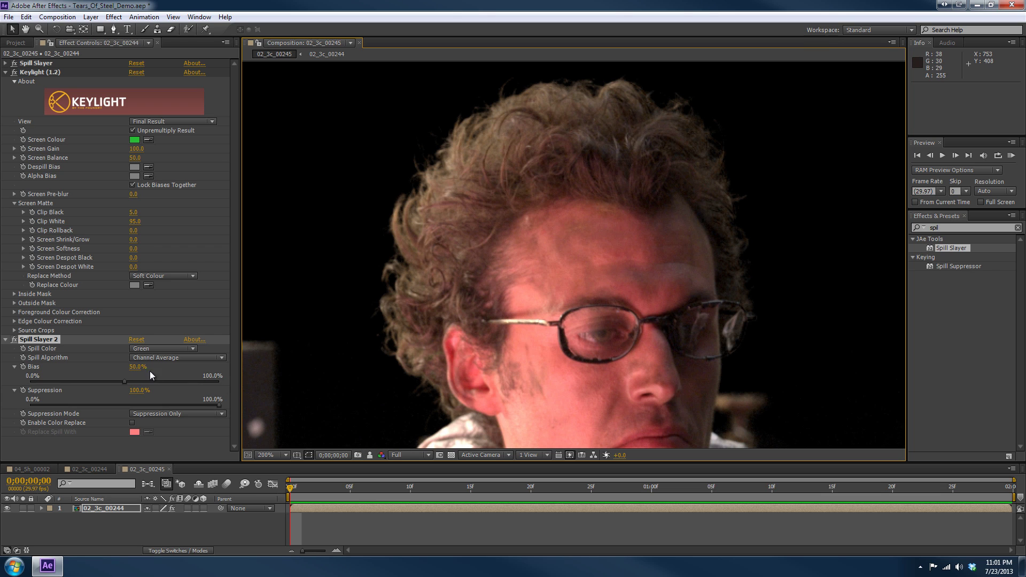
drag(124, 381, 155, 382)
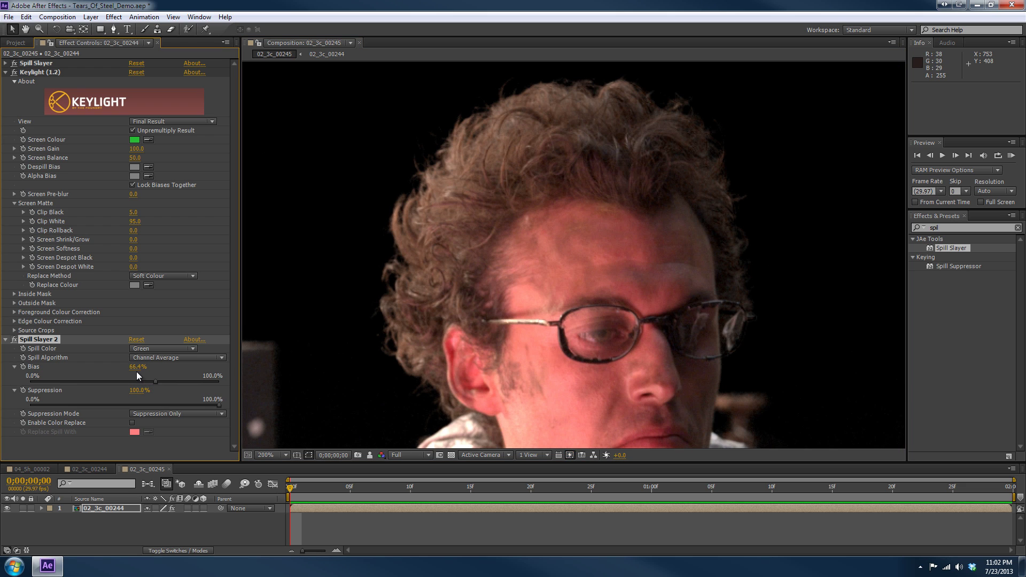
text(70)
key(Return)
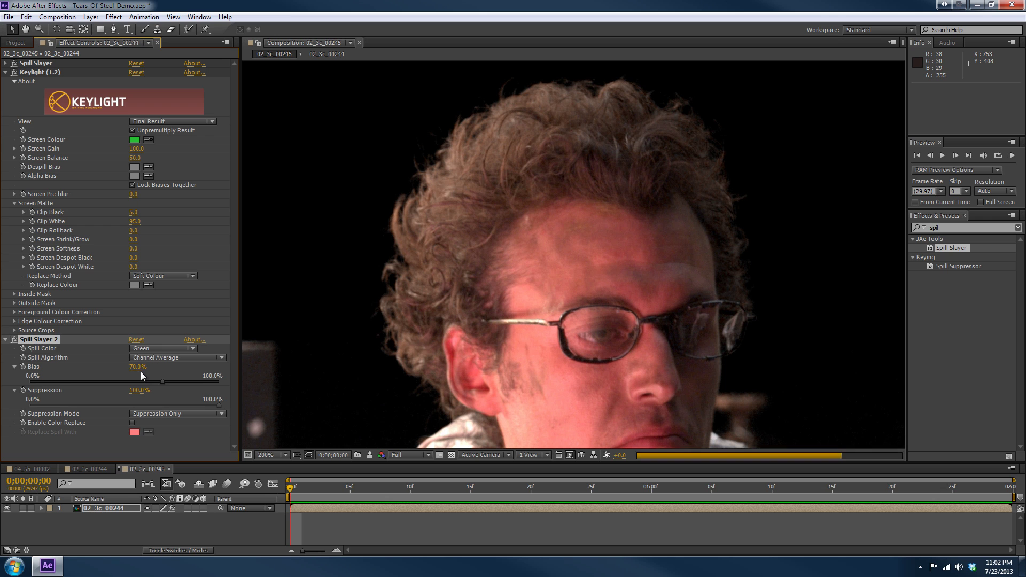
- Compare the 70% Bias result against the saved snapshot over the hair and face
scroll(516, 299, down, 1)
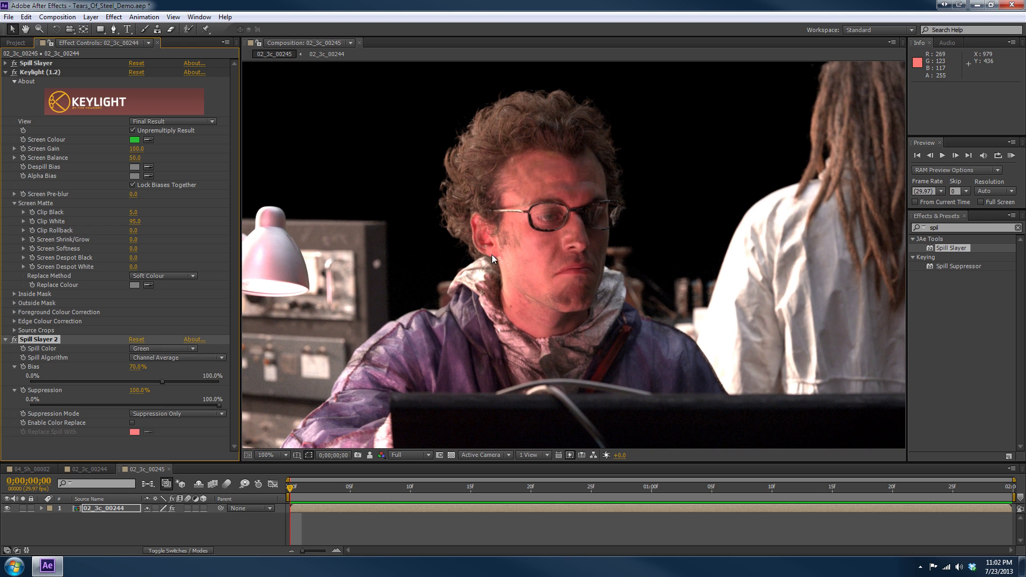
scroll(521, 296, up, 1)
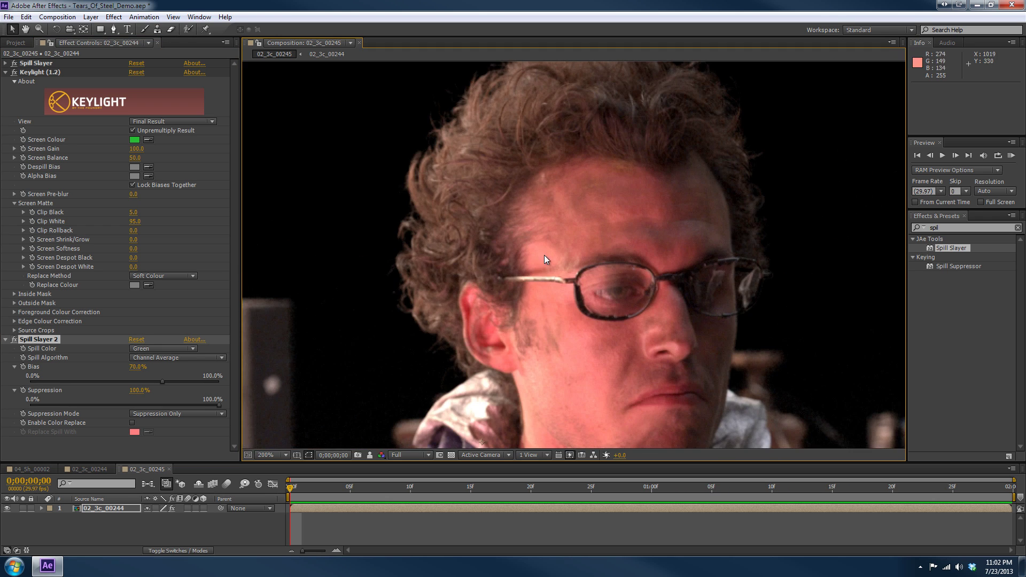
drag(465, 176, 503, 234)
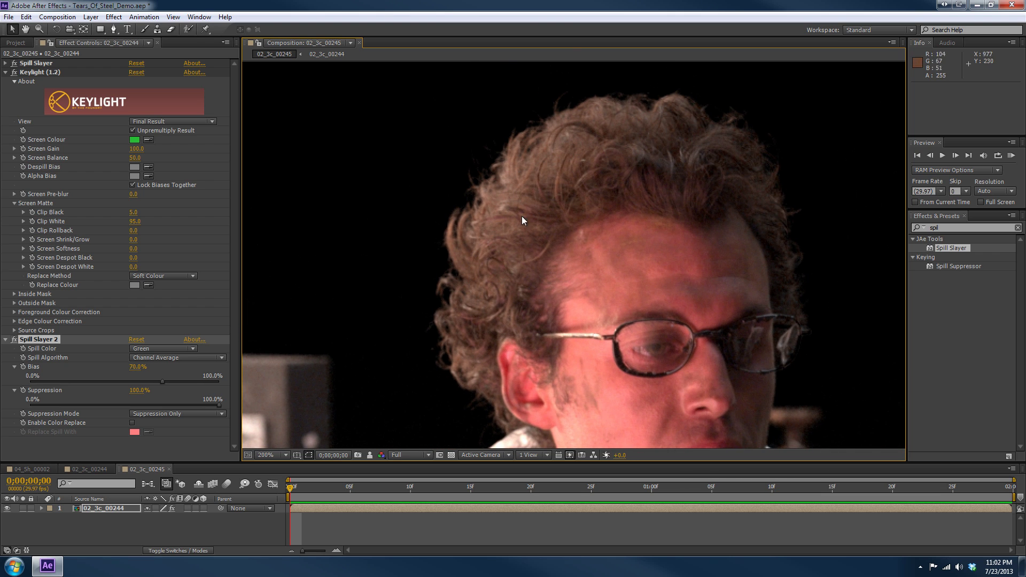
drag(378, 347, 360, 314)
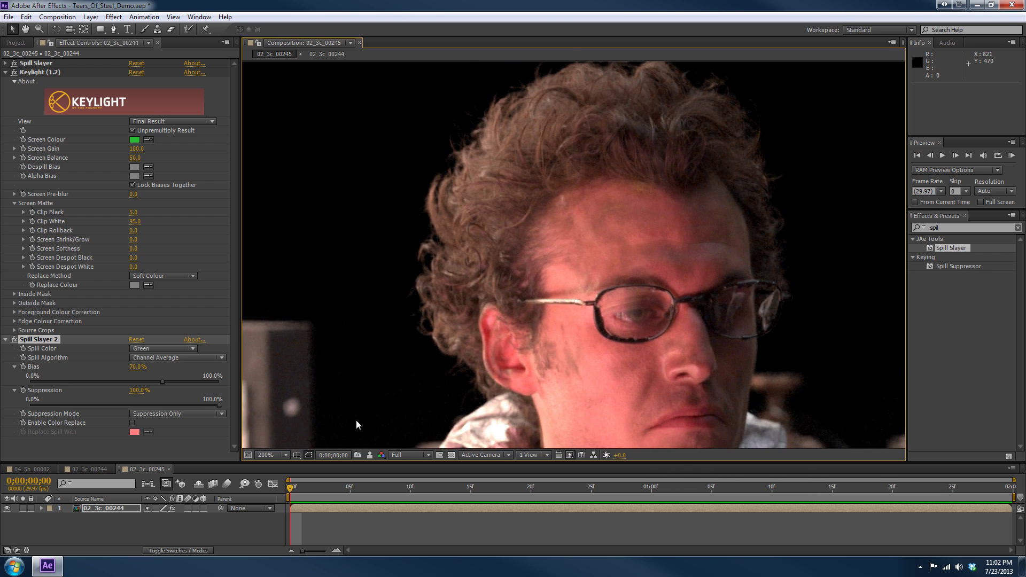
click(370, 454)
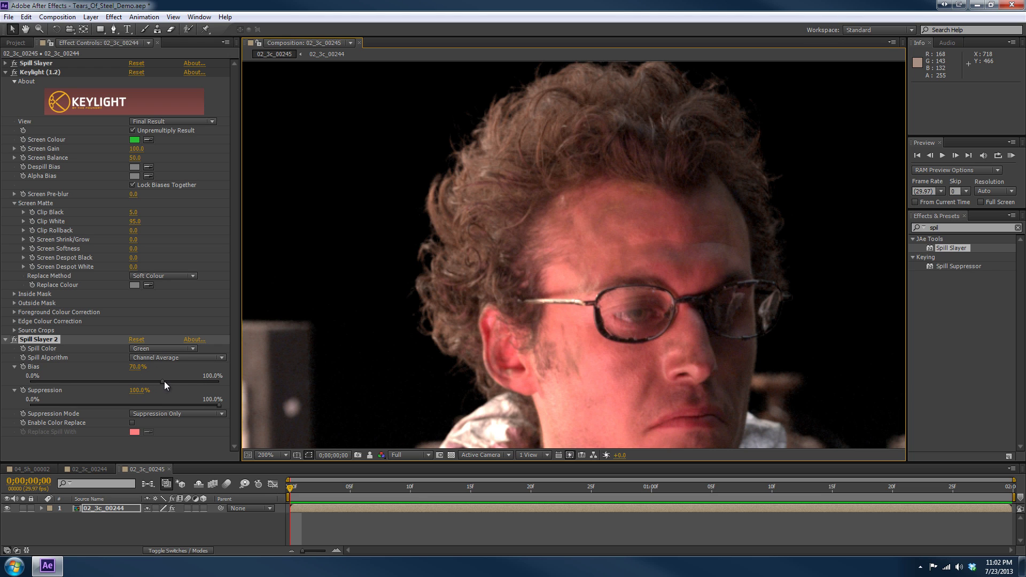
- Try Bias at 100% on the slider, then restore it to 70%
drag(165, 380, 256, 382)
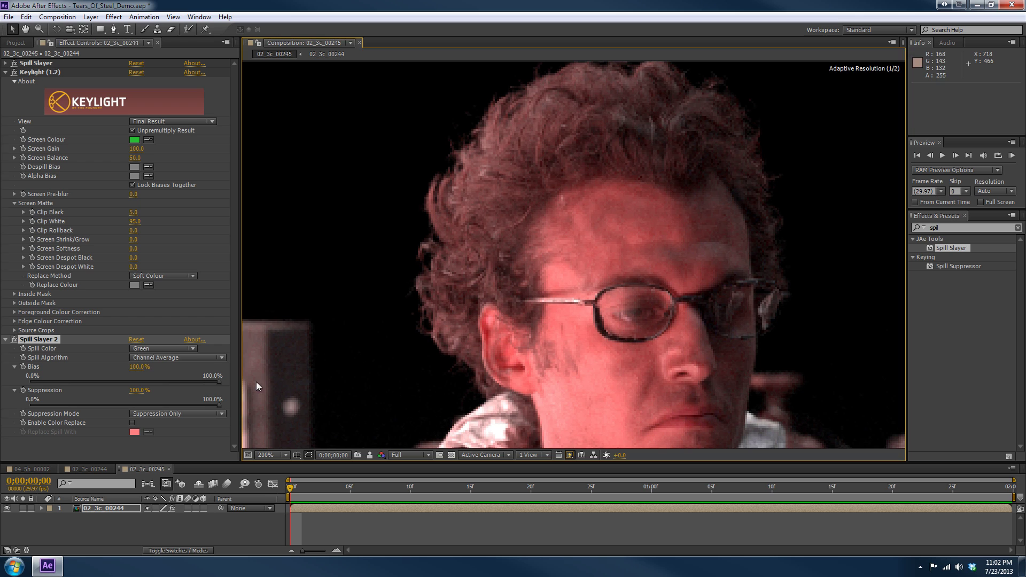
click(138, 366)
text(70)
key(Return)
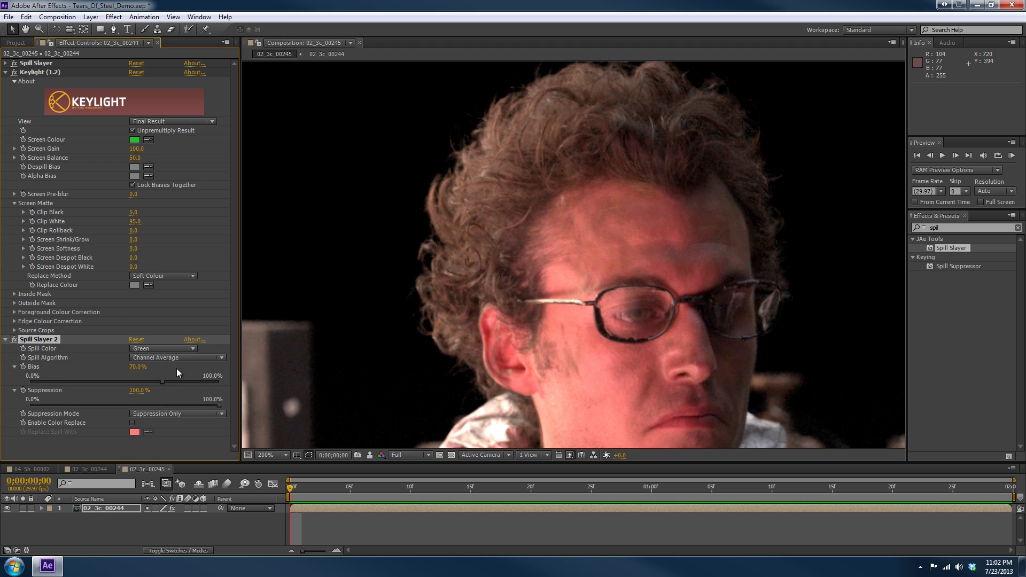
drag(530, 219, 476, 225)
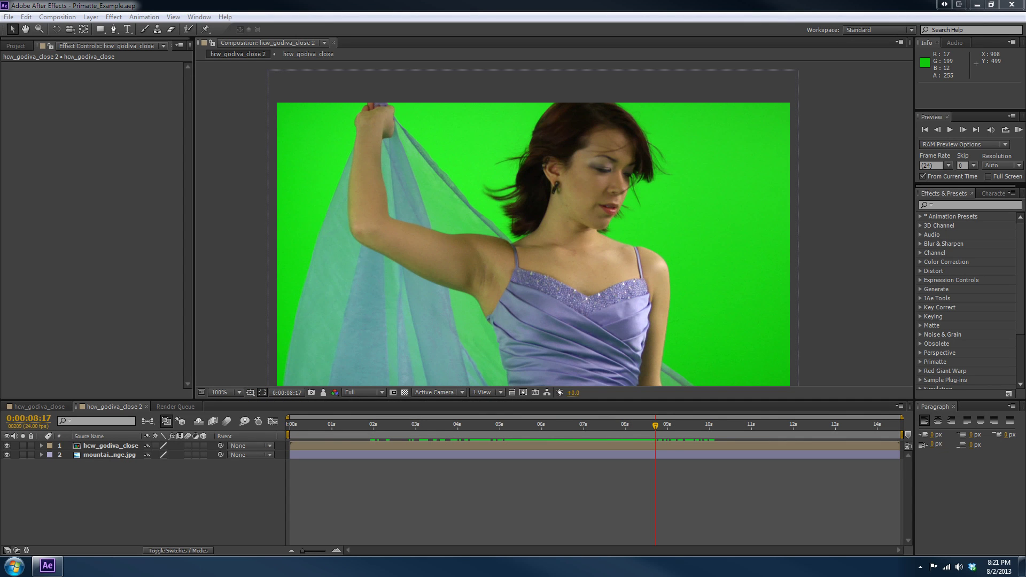
- Apply Primatte Keyer and sample the green backdrop with Rectangle sampling
click(968, 205)
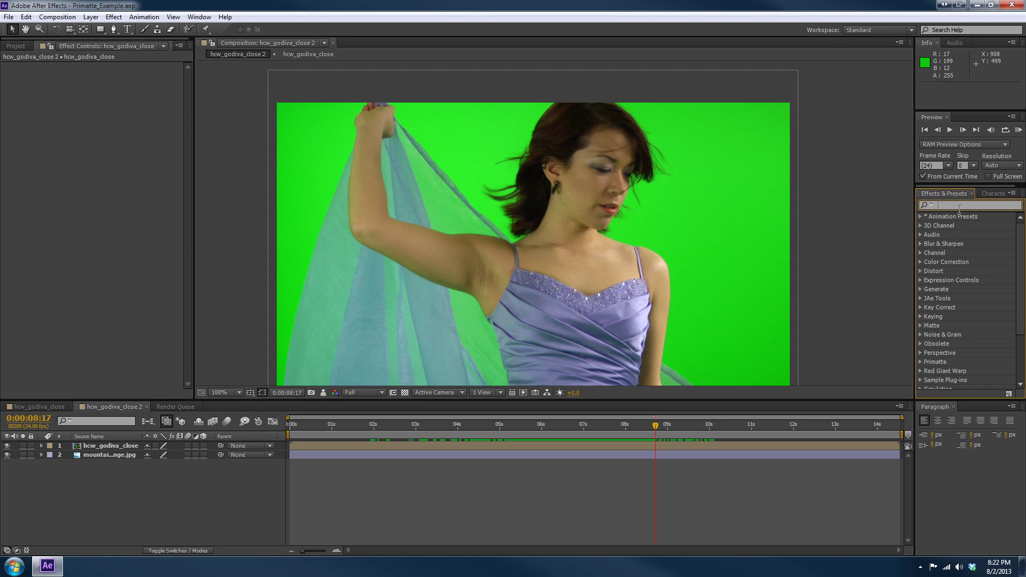
text(pri)
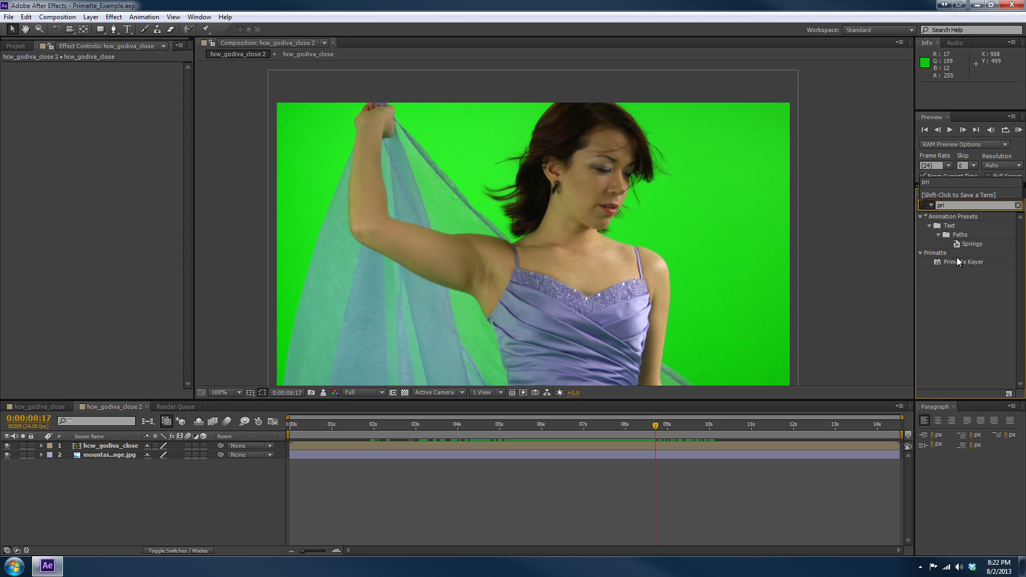
drag(957, 260, 758, 227)
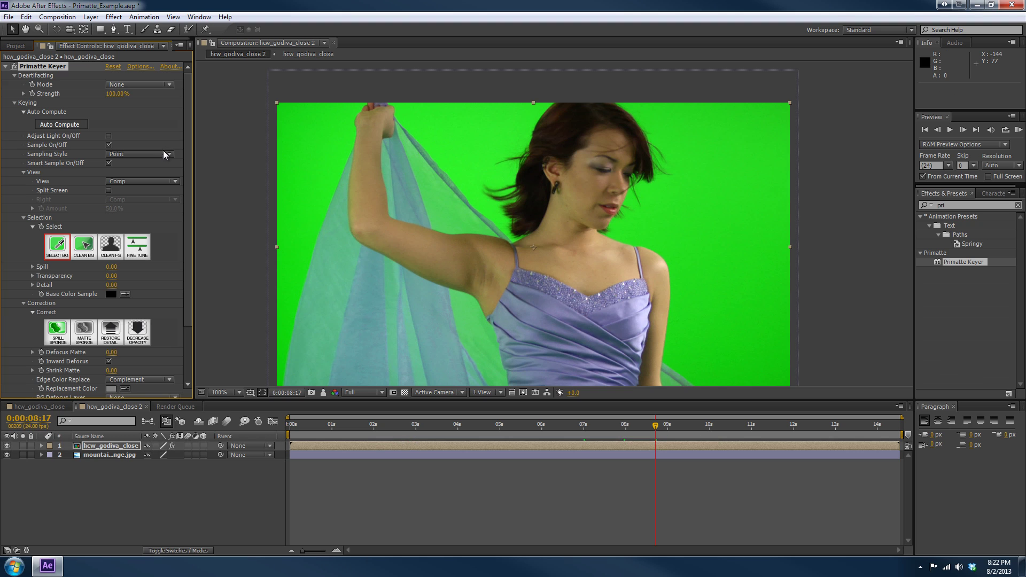
click(134, 154)
click(138, 177)
drag(702, 128, 761, 332)
- Check the matte, switch to Clean BG at frame 0:00:05:03, then view the Comp at 200%
click(141, 181)
click(133, 203)
click(94, 253)
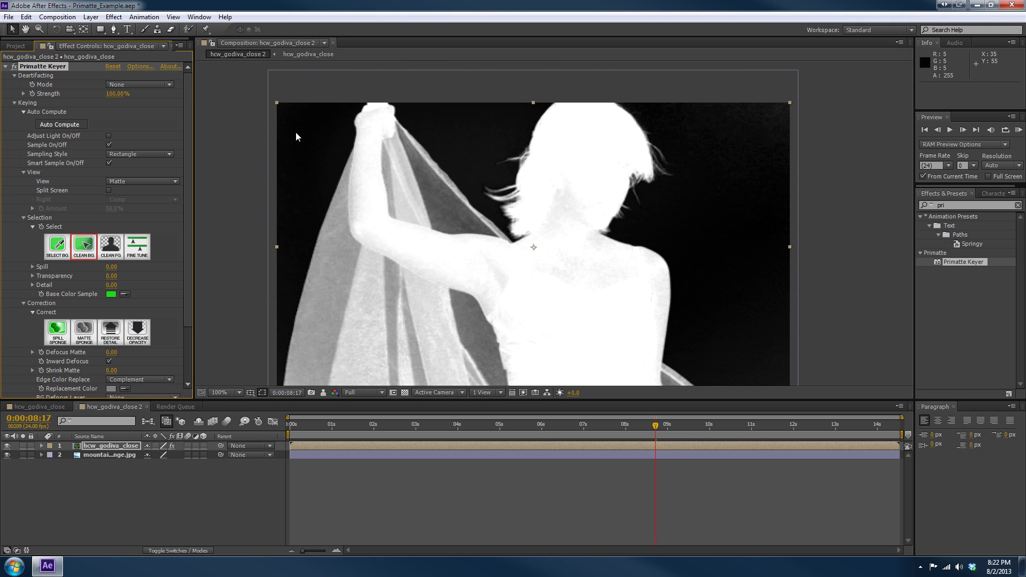
drag(700, 425, 633, 437)
click(146, 184)
click(140, 194)
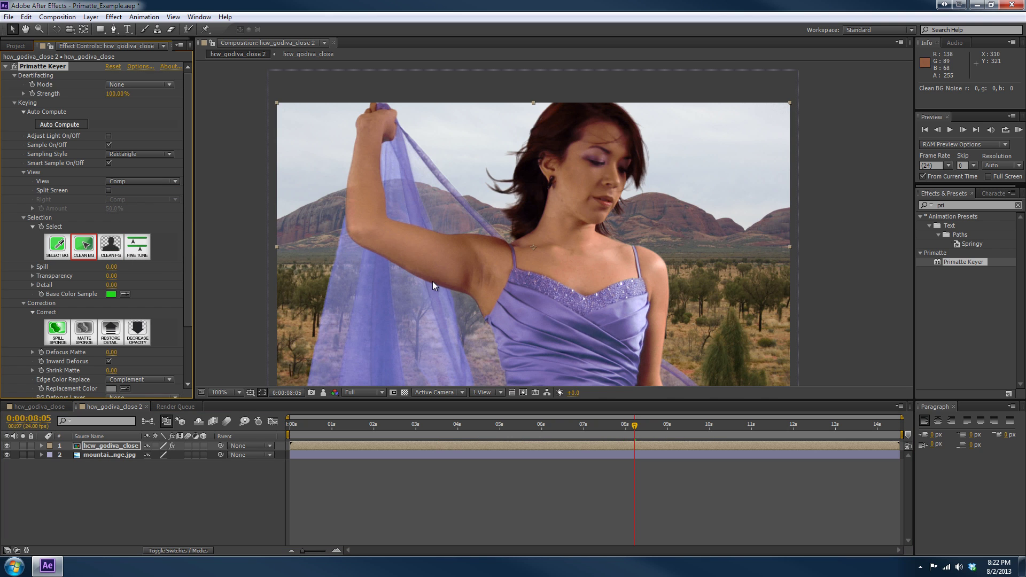
key(period)
drag(390, 286, 550, 222)
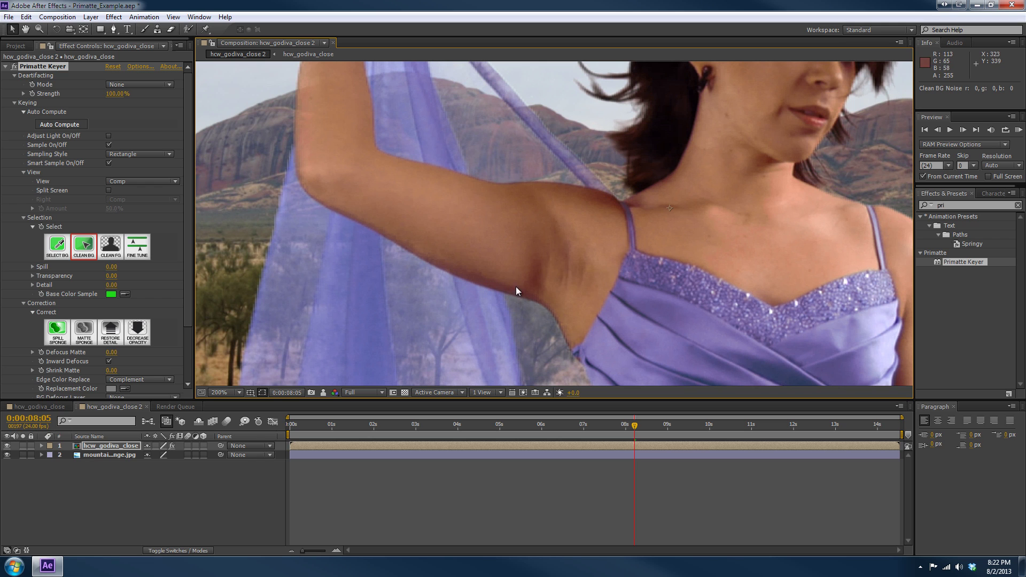
drag(710, 86, 604, 170)
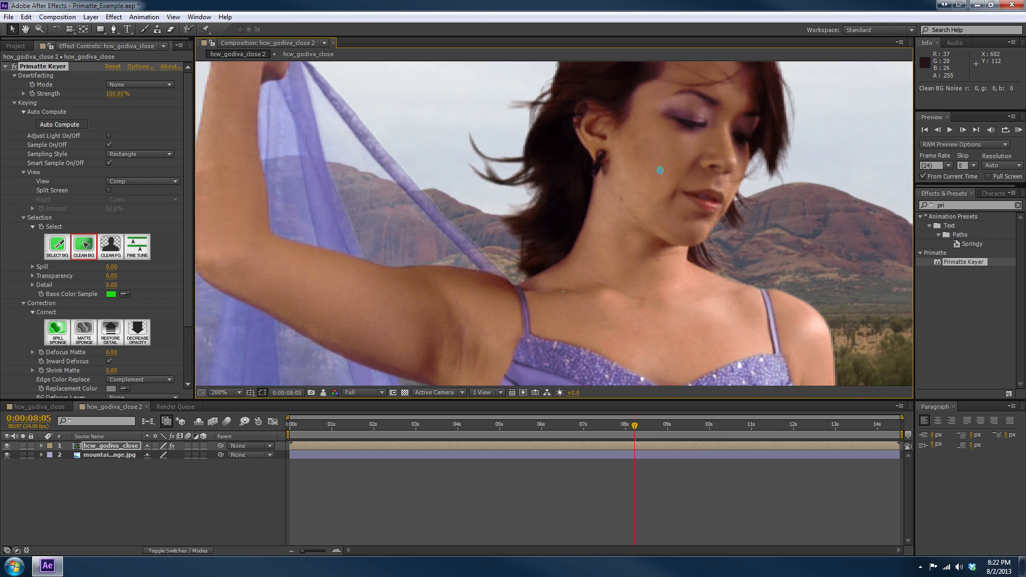
scroll(691, 112, down, 2)
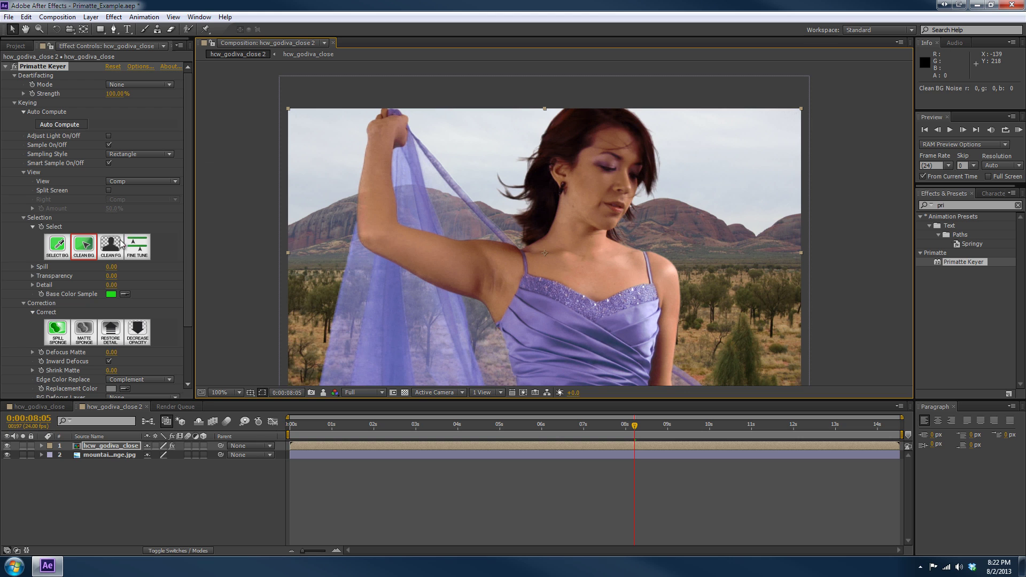
- Use Clean FG to sample the arm, shoulder and face while viewing the matte
click(118, 244)
scroll(421, 240, up, 1)
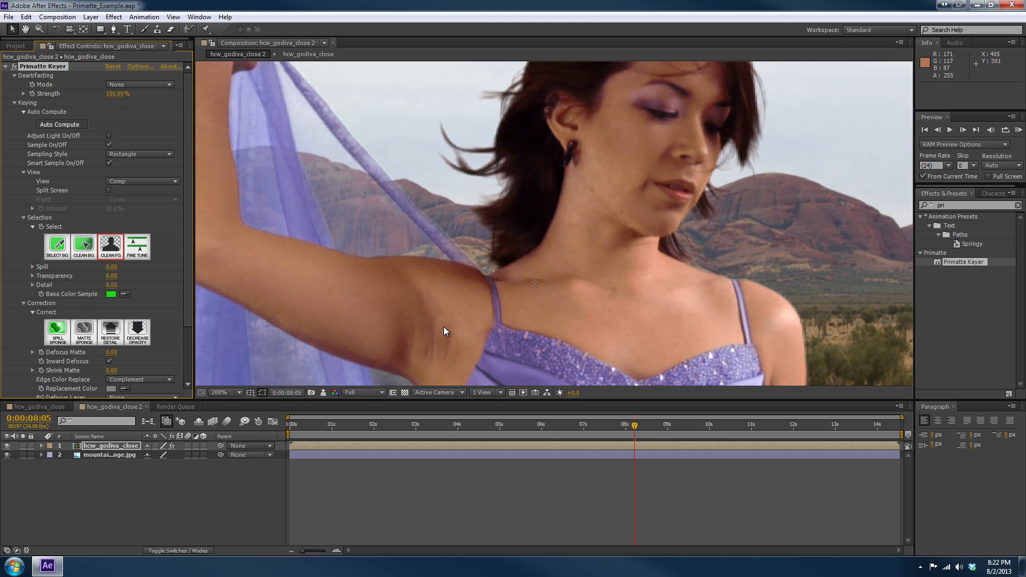
drag(406, 340, 342, 354)
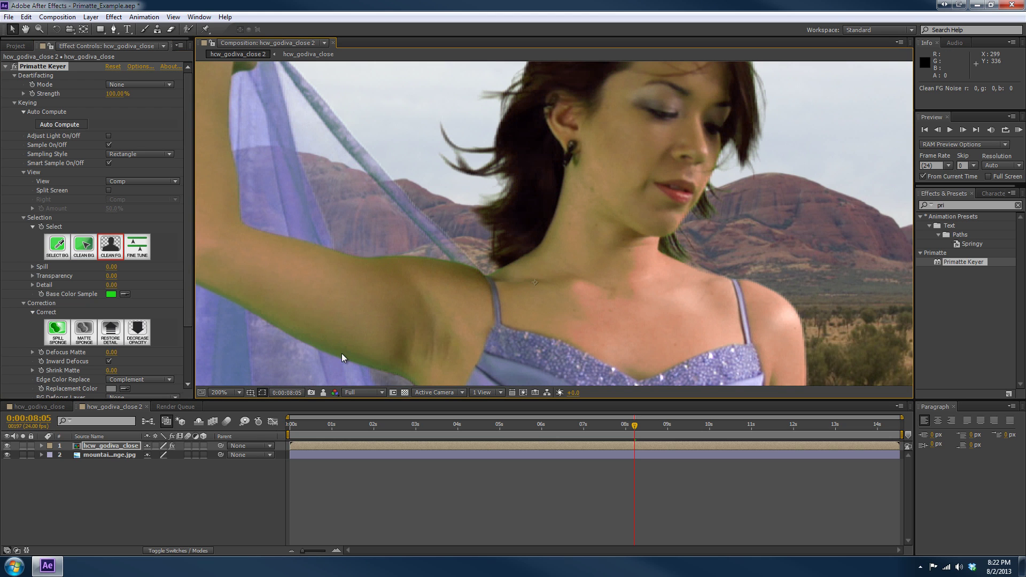
scroll(607, 160, down, 1)
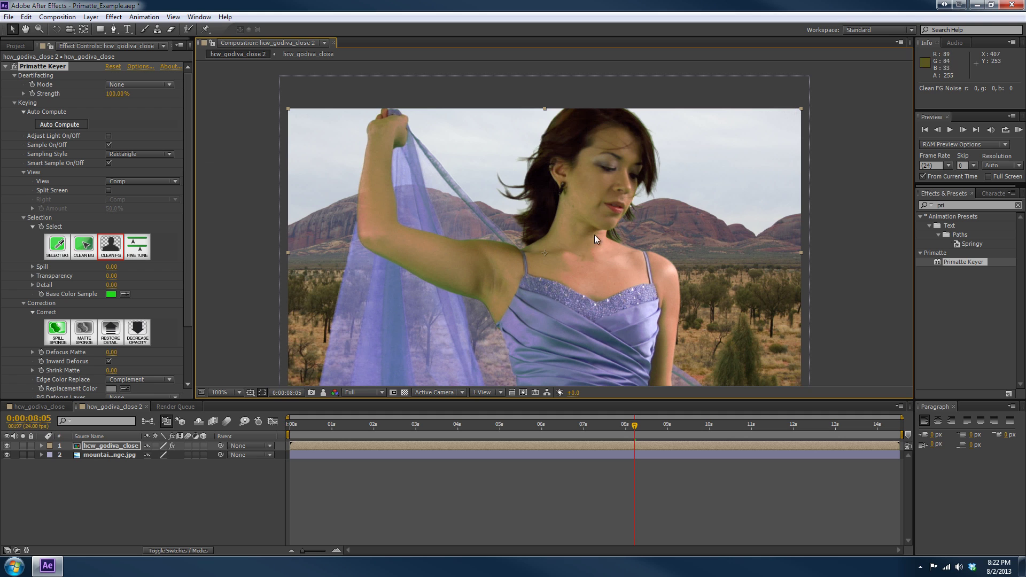
click(143, 181)
click(133, 205)
scroll(481, 267, up, 1)
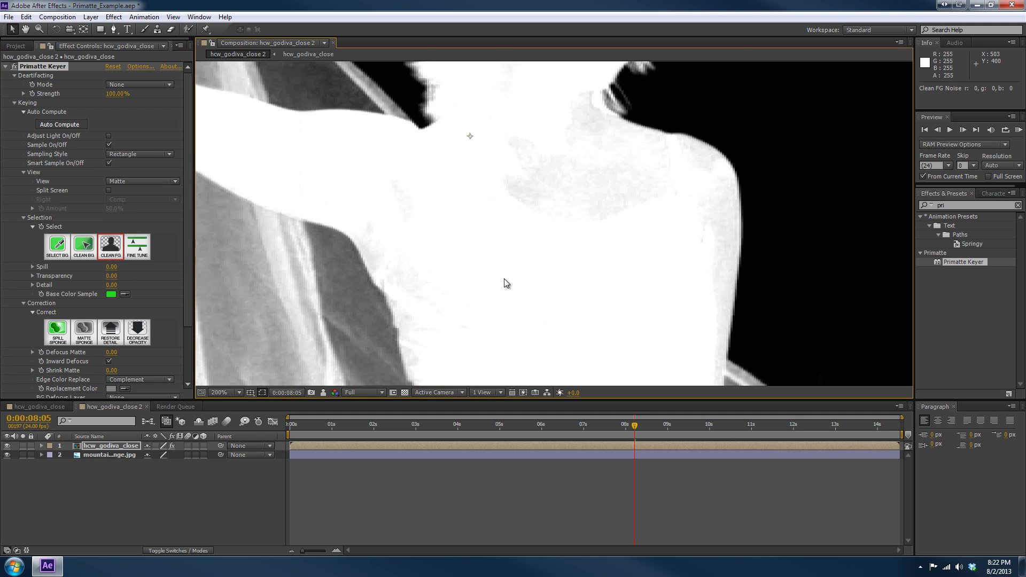
drag(521, 141, 584, 194)
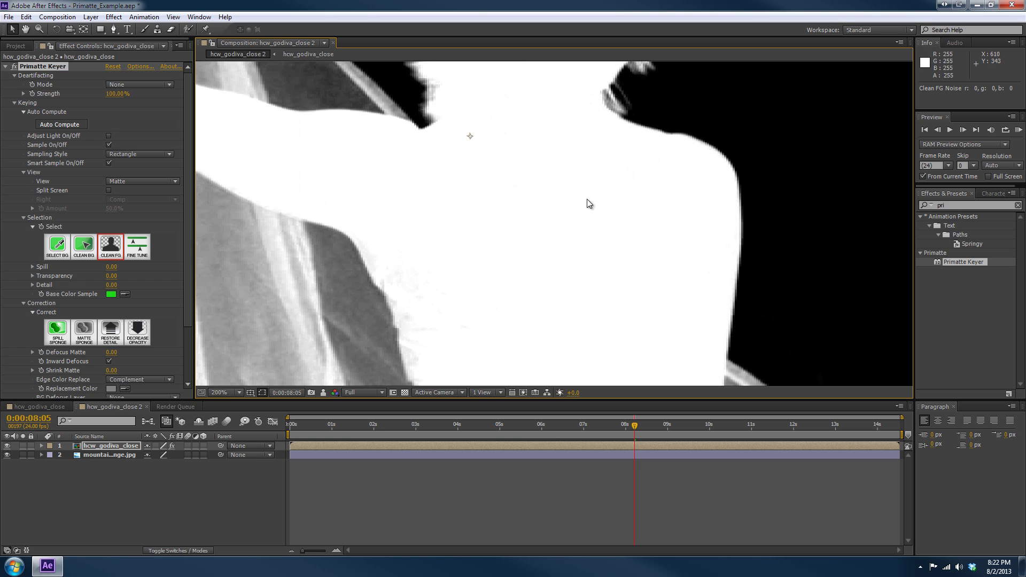
drag(537, 263, 526, 382)
drag(589, 105, 509, 229)
scroll(492, 176, down, 1)
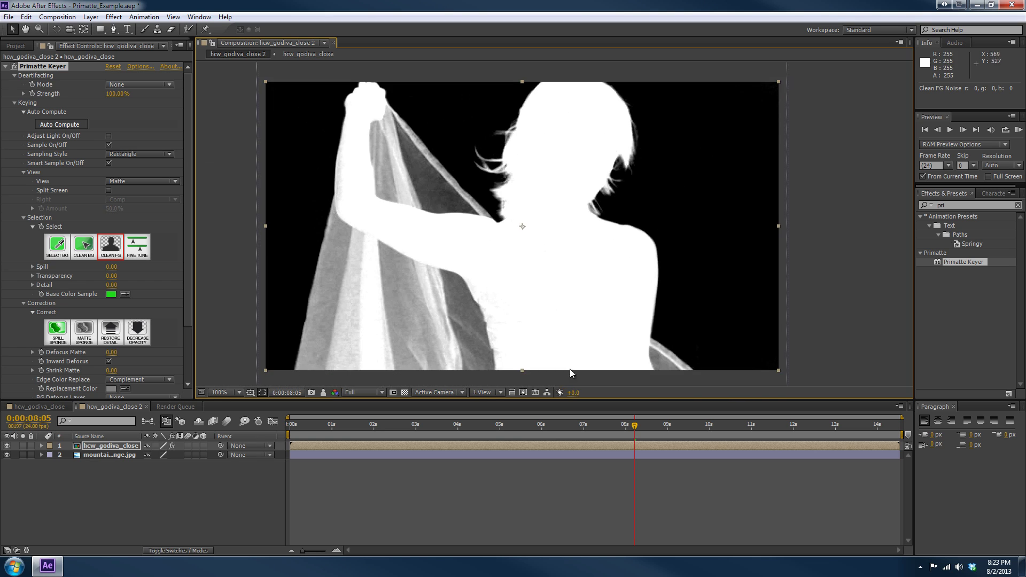
- At frame 0:00:03:13, sample the veil near the raised hand, then check frame 0:00:03:04
drag(633, 430, 454, 433)
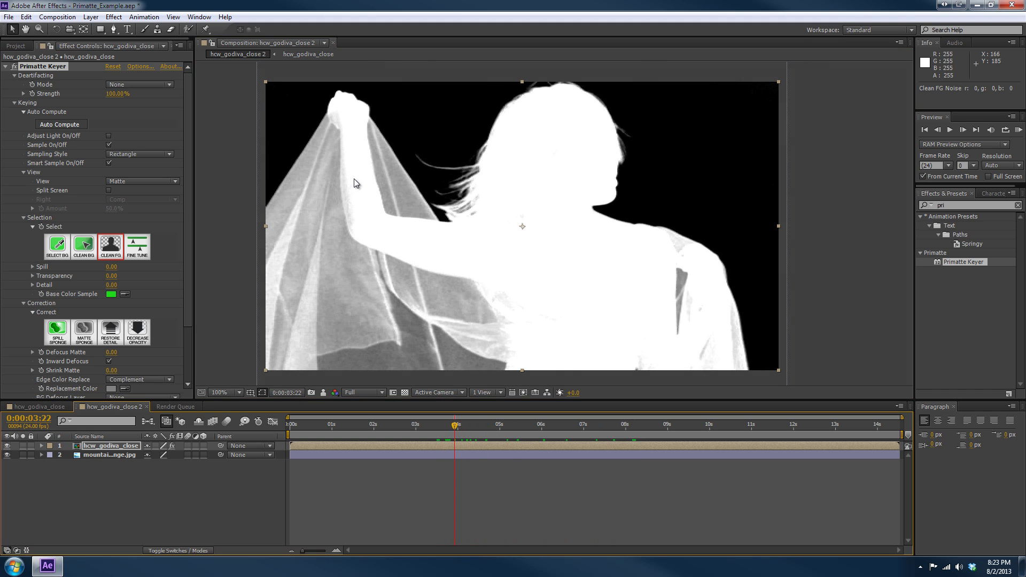
click(344, 192)
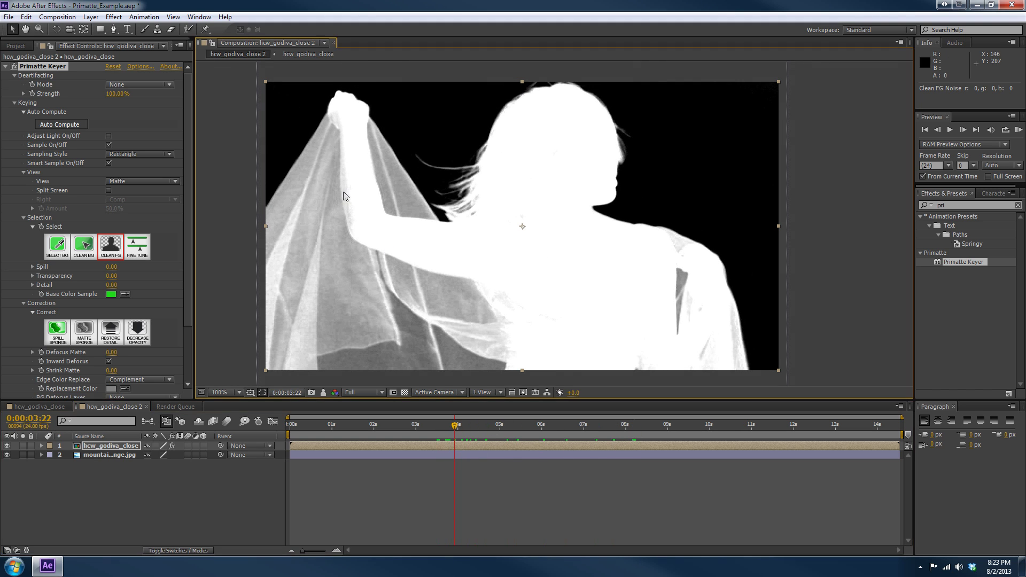
click(331, 121)
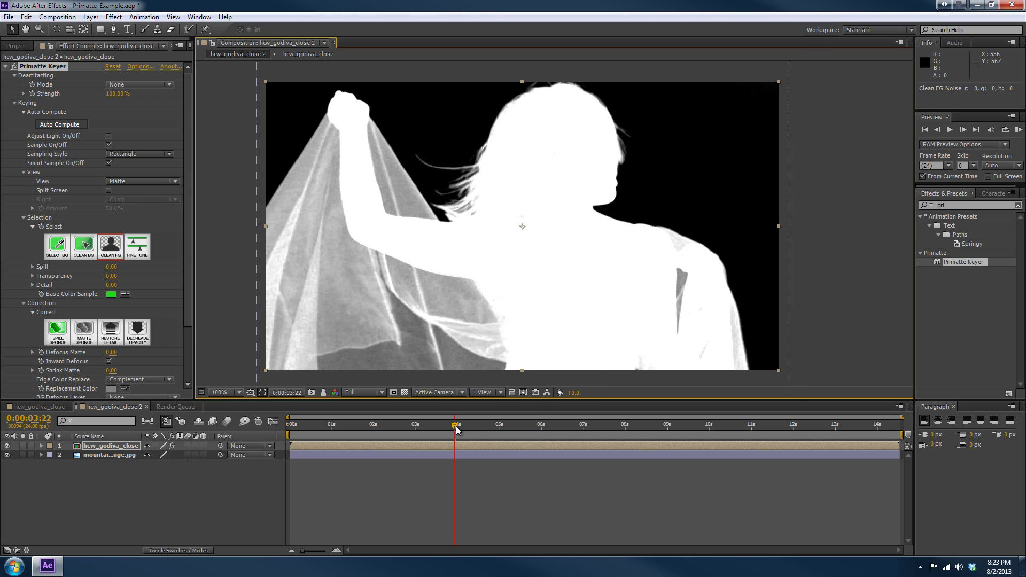
drag(457, 428, 688, 415)
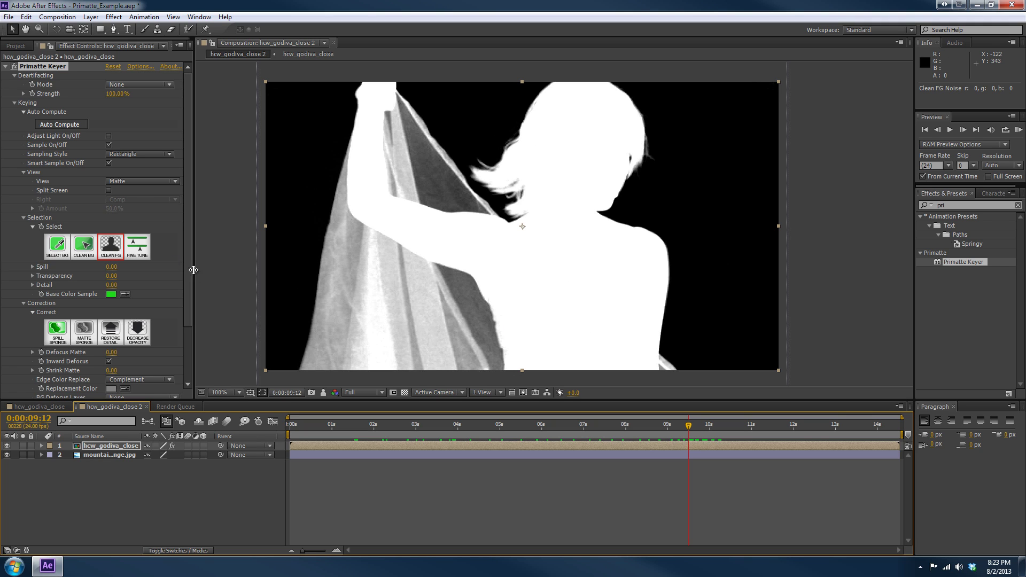
click(139, 183)
- At frame 0:00:02:21, sponge the green spill off the arm edge using Point sampling
click(138, 194)
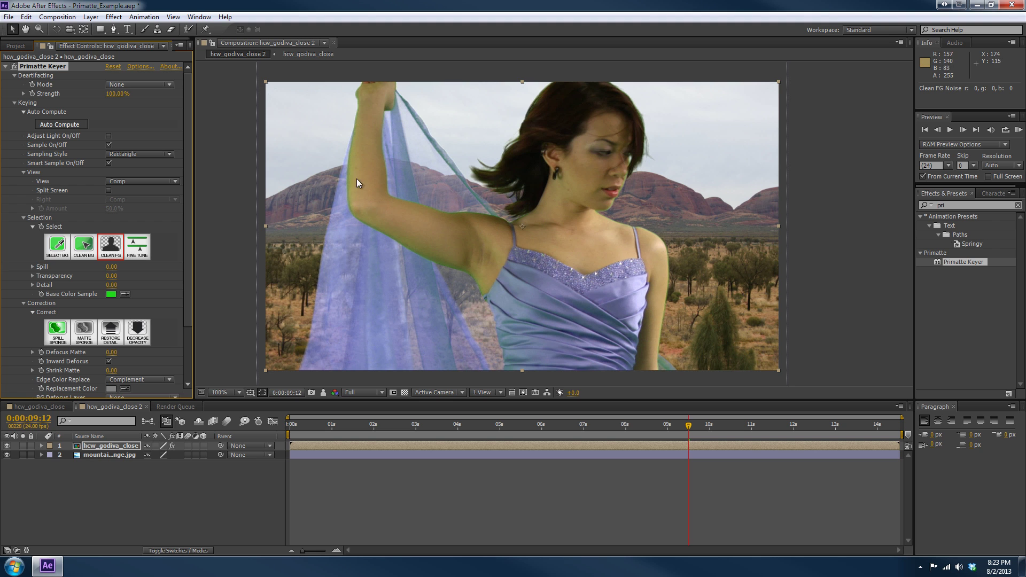
drag(689, 432, 409, 464)
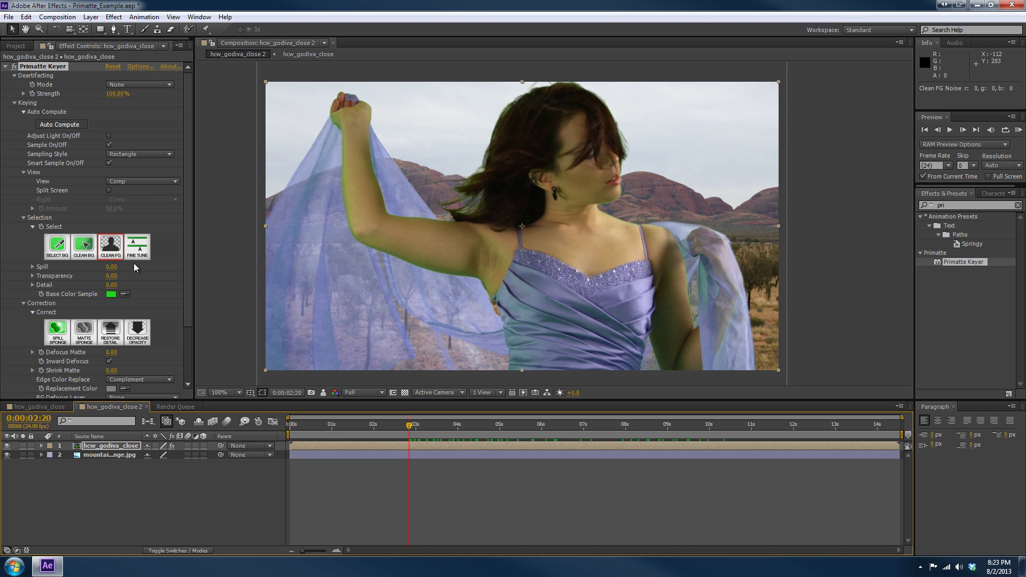
click(57, 336)
scroll(383, 305, up, 4)
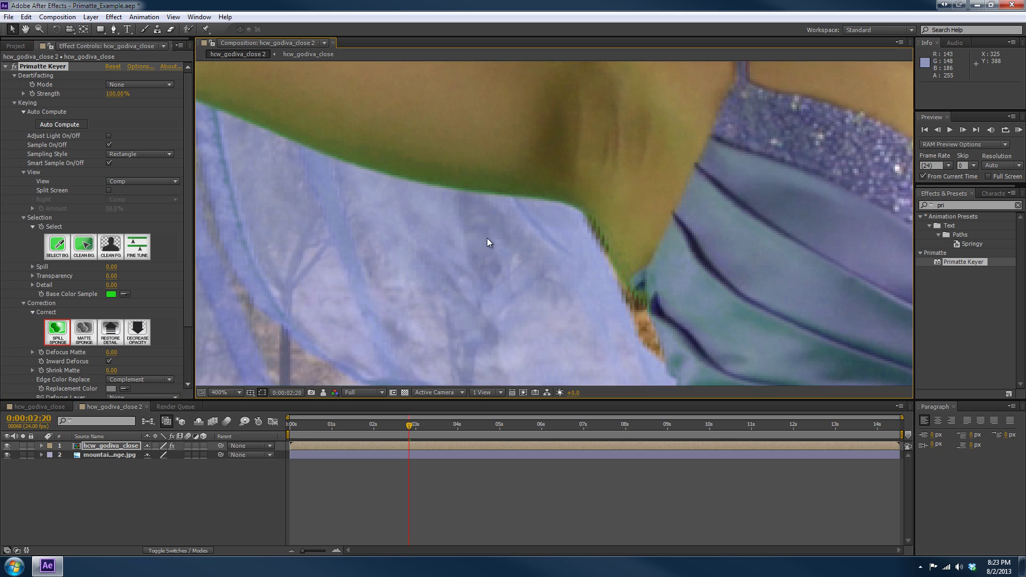
drag(486, 238, 561, 291)
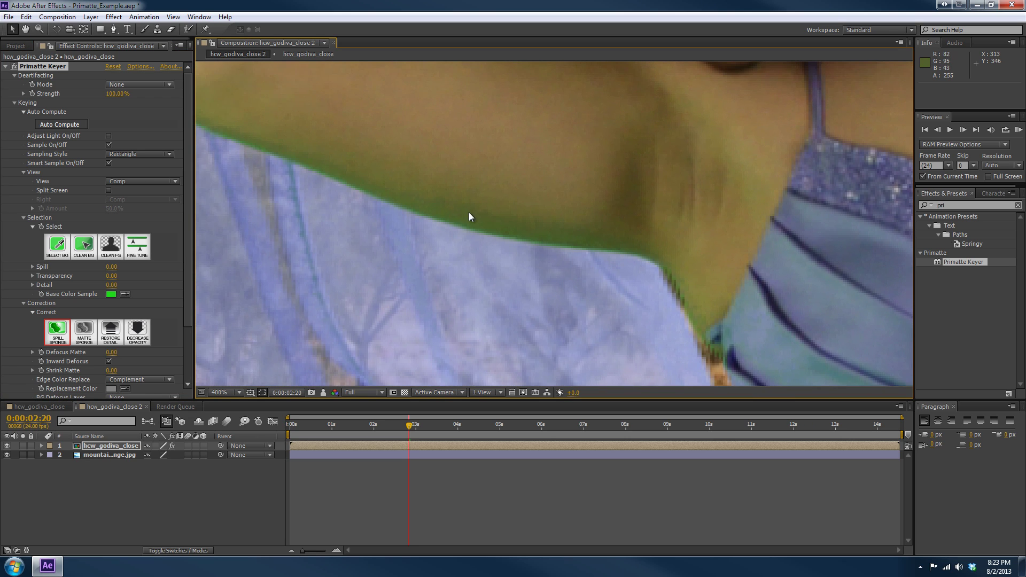
click(141, 155)
click(140, 163)
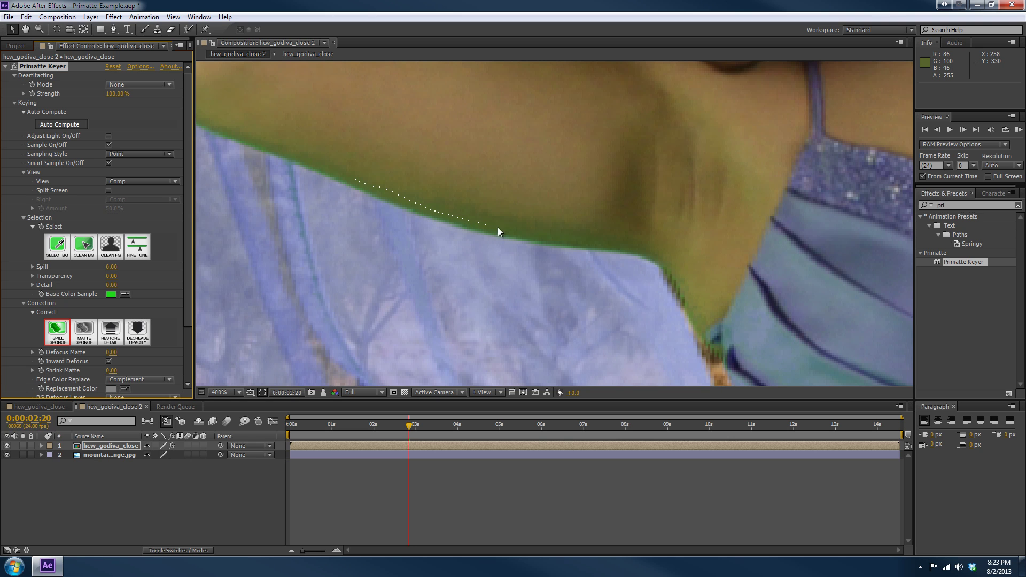
drag(502, 232, 439, 255)
- Undo the last Spill Sponge correction on her hair
scroll(505, 219, down, 2)
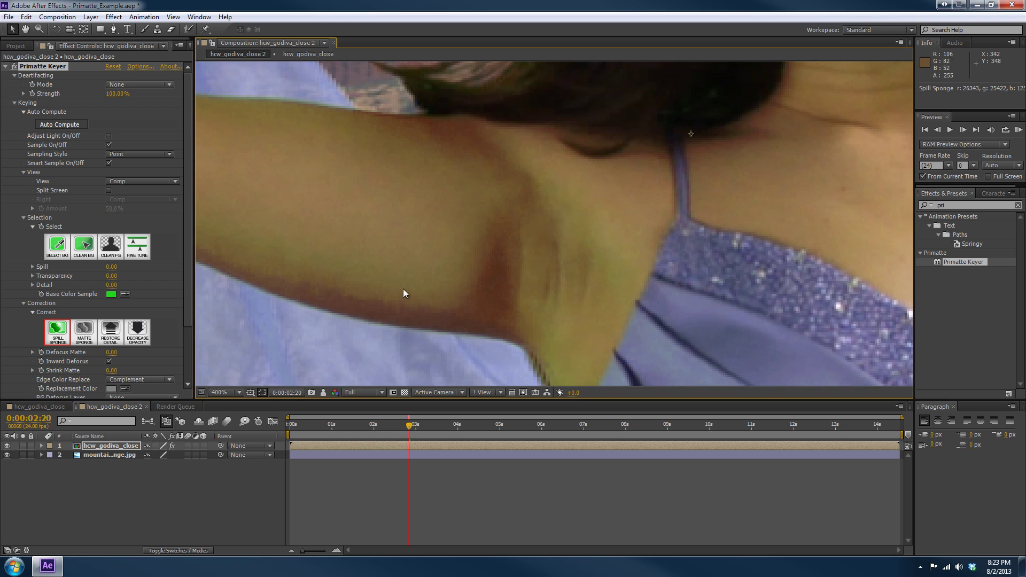
scroll(537, 209, down, 2)
drag(537, 209, 434, 265)
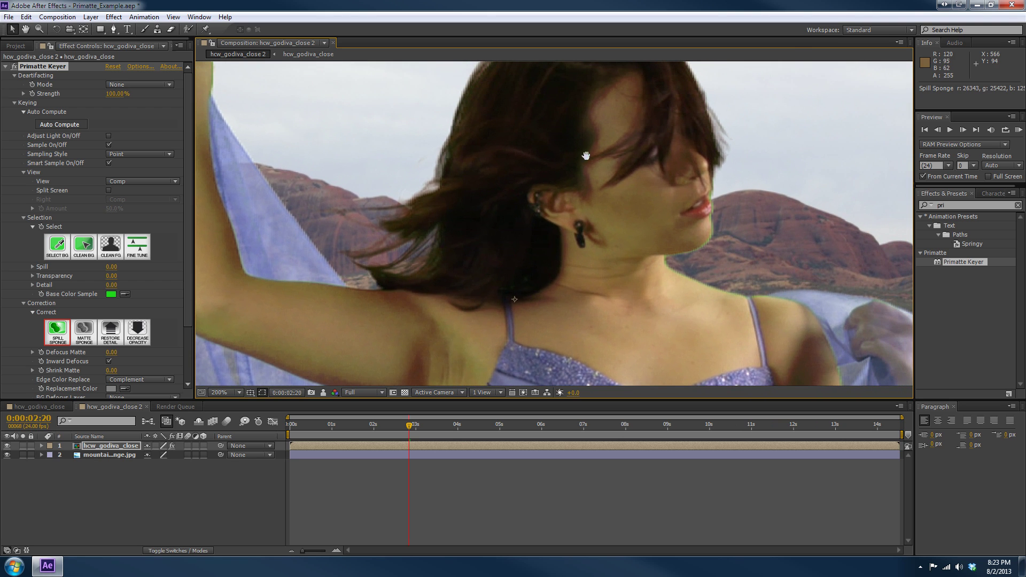
scroll(579, 169, up, 2)
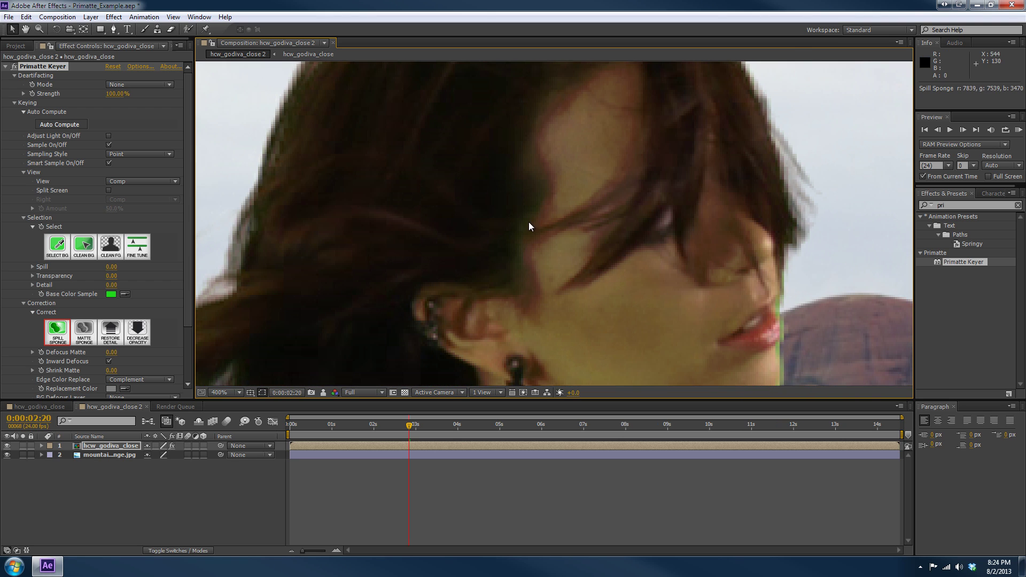
scroll(530, 222, down, 2)
drag(464, 217, 538, 128)
scroll(544, 189, down, 2)
scroll(565, 180, up, 2)
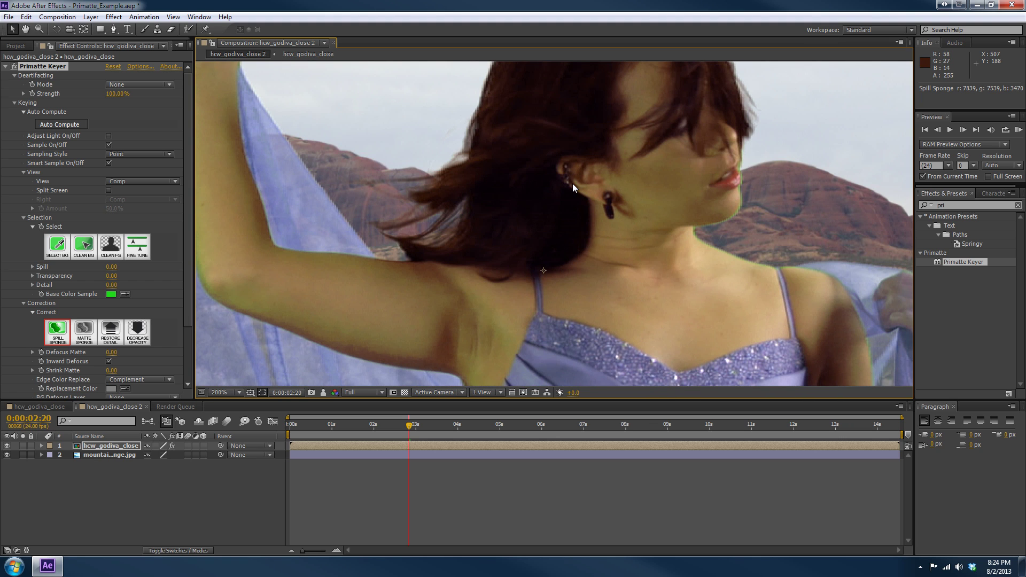
key(ctrl+z)
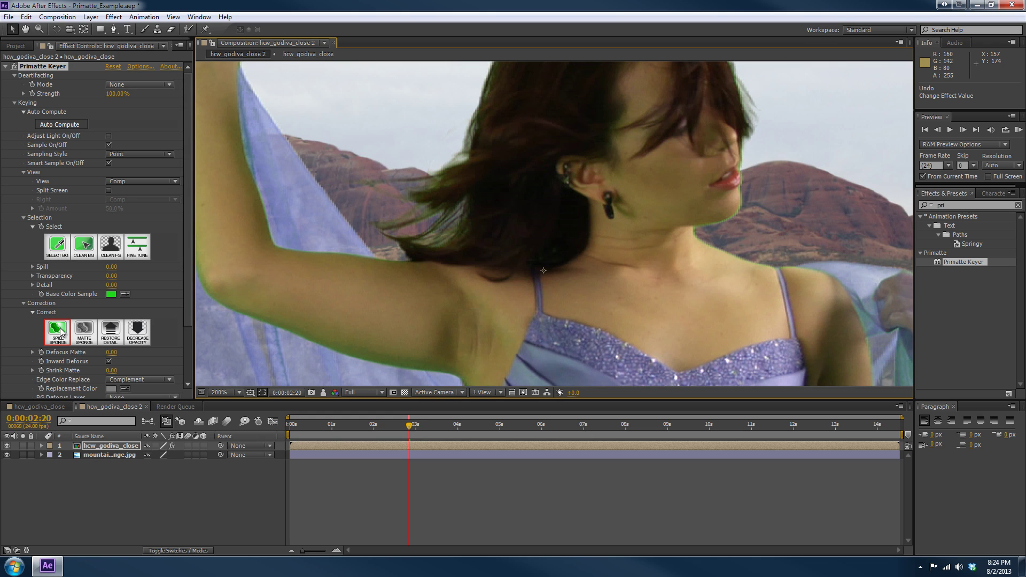
- Enable Primatte's Spill Killer with Color Mode set to Green
click(23, 217)
click(22, 226)
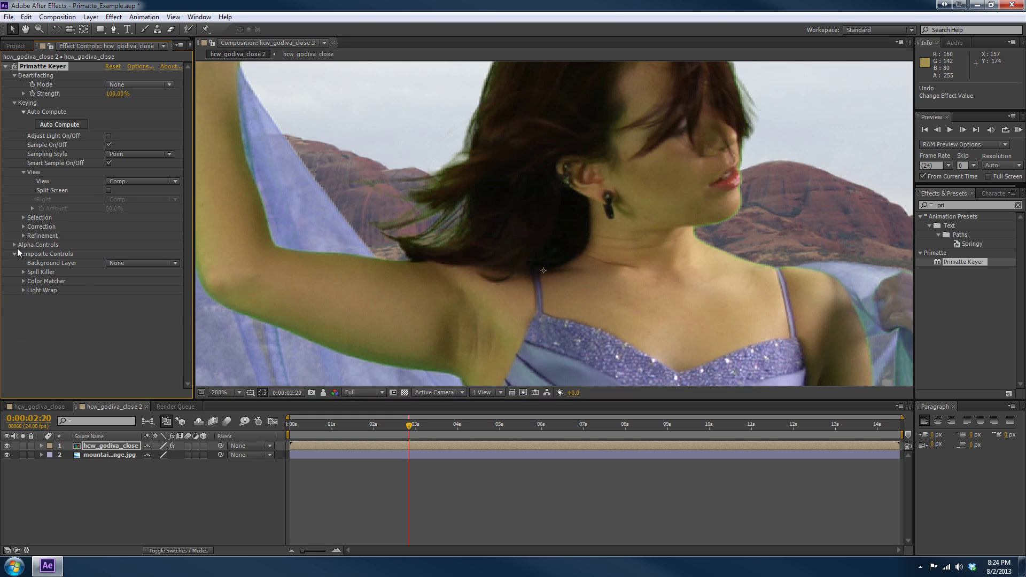
click(22, 272)
click(108, 281)
click(121, 290)
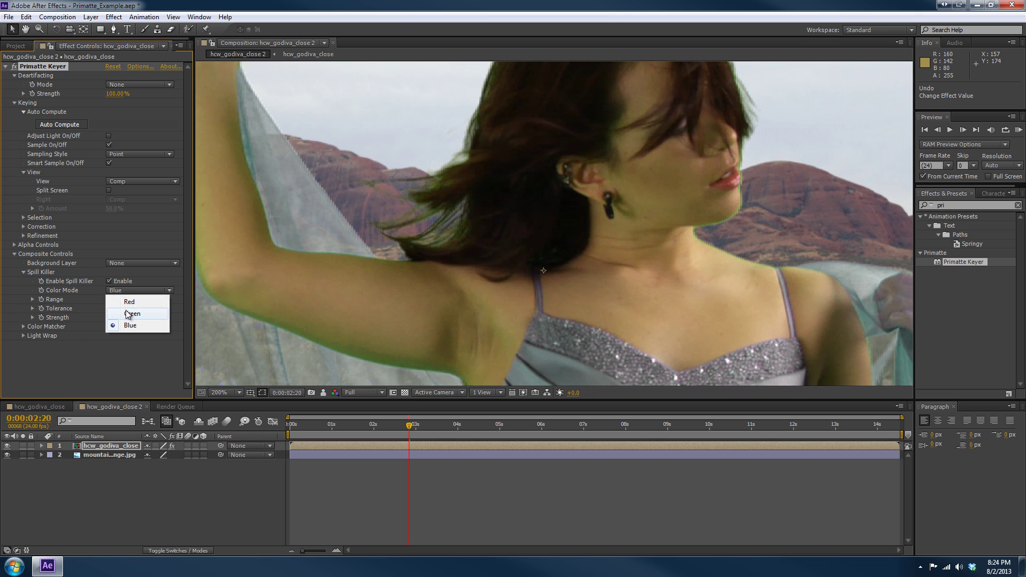
click(128, 313)
- Lower the Spill Killer Range to 45% while inspecting her face and arm
scroll(448, 281, up, 2)
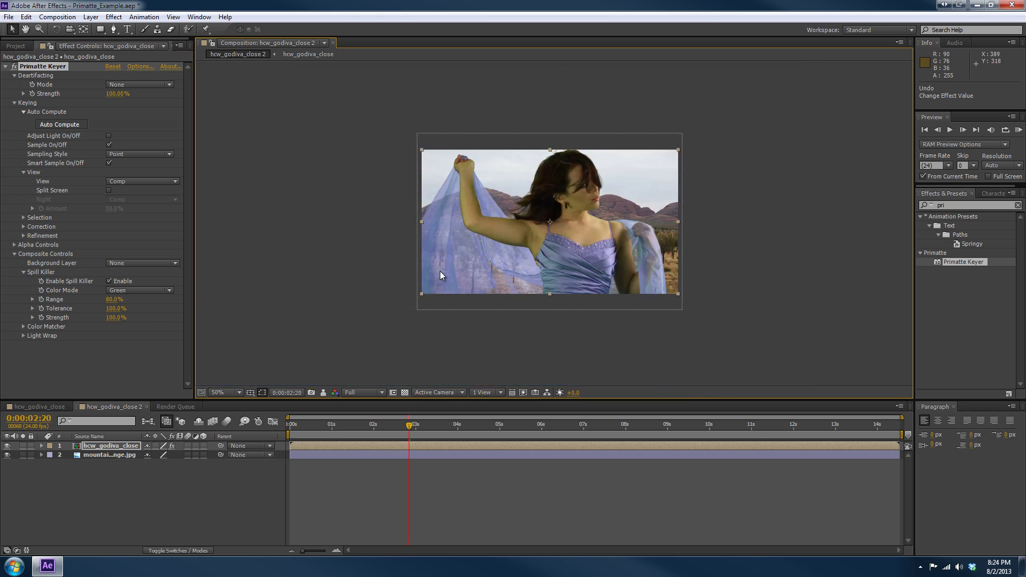
scroll(476, 298, down, 2)
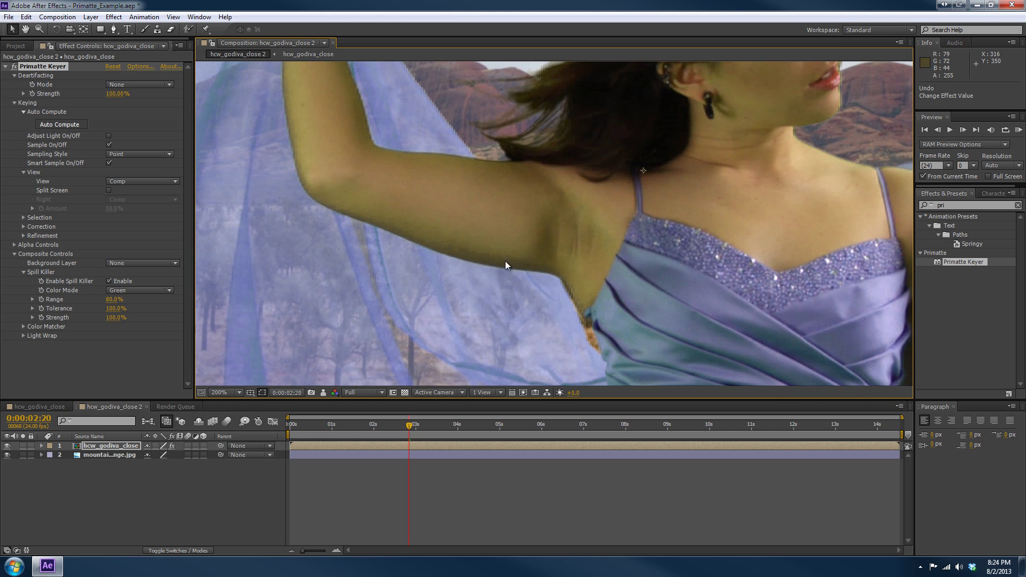
drag(522, 255, 489, 268)
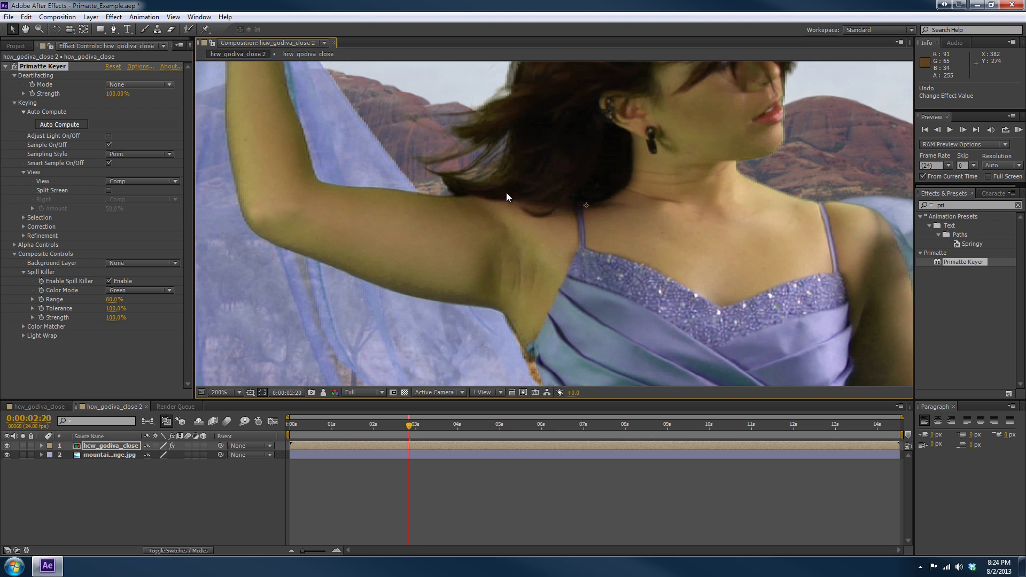
drag(506, 191, 408, 331)
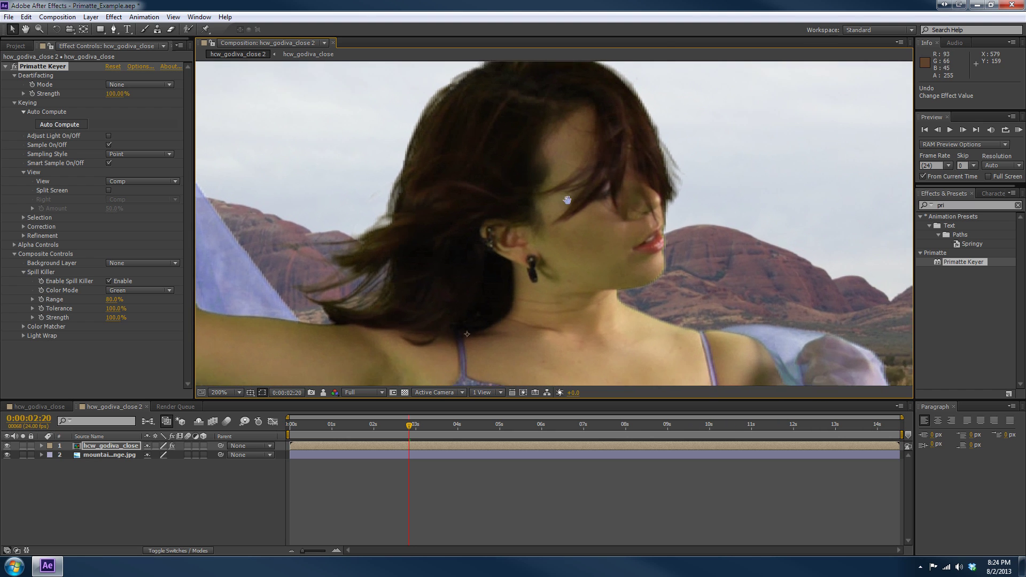
scroll(567, 236, up, 2)
drag(567, 236, 618, 199)
scroll(619, 200, down, 2)
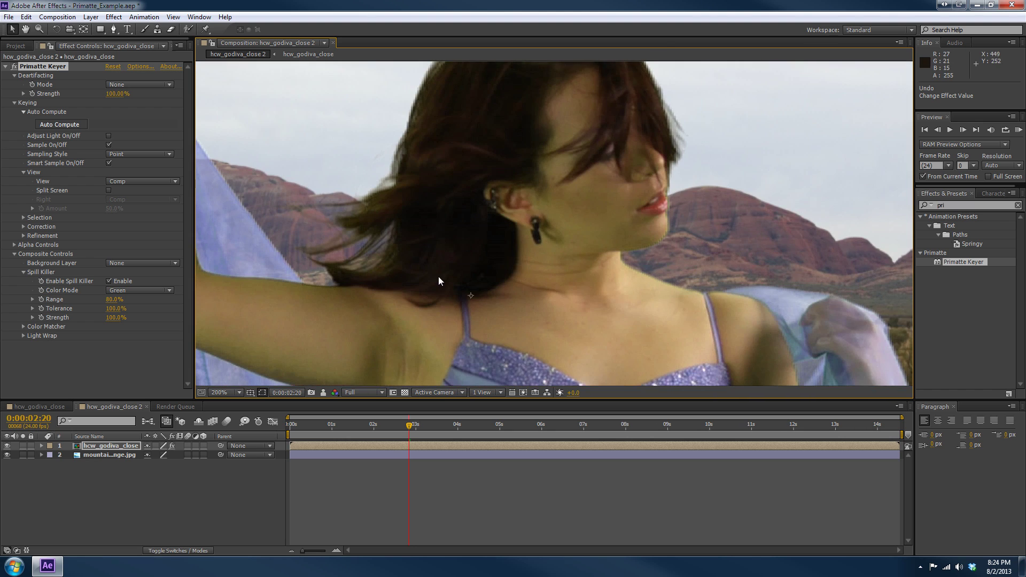
drag(438, 281, 470, 213)
mouse_move(116, 304)
mouse_down()
mouse_move(98, 302)
mouse_move(105, 309)
mouse_up()
scroll(403, 248, down, 2)
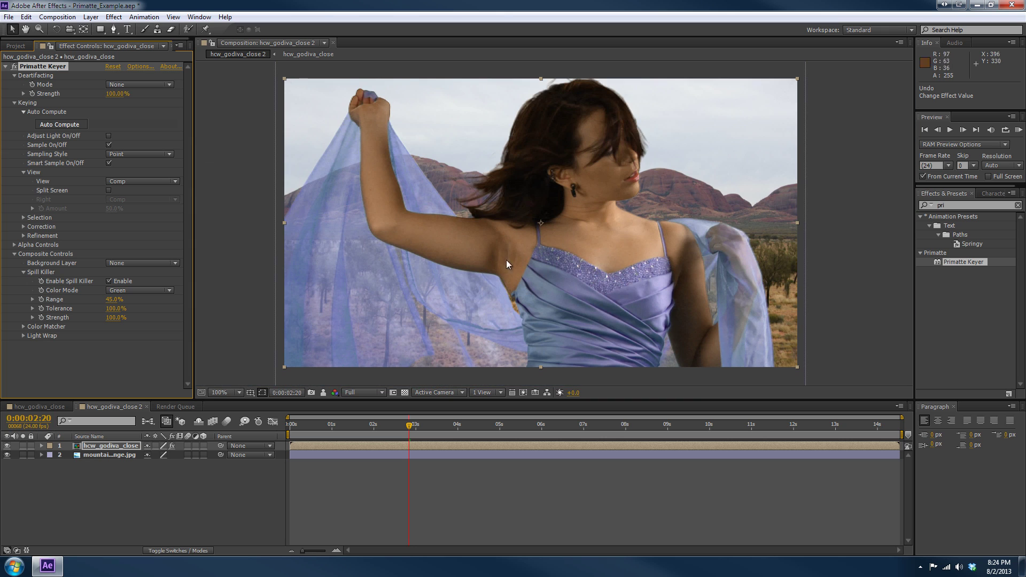
scroll(444, 208, up, 1)
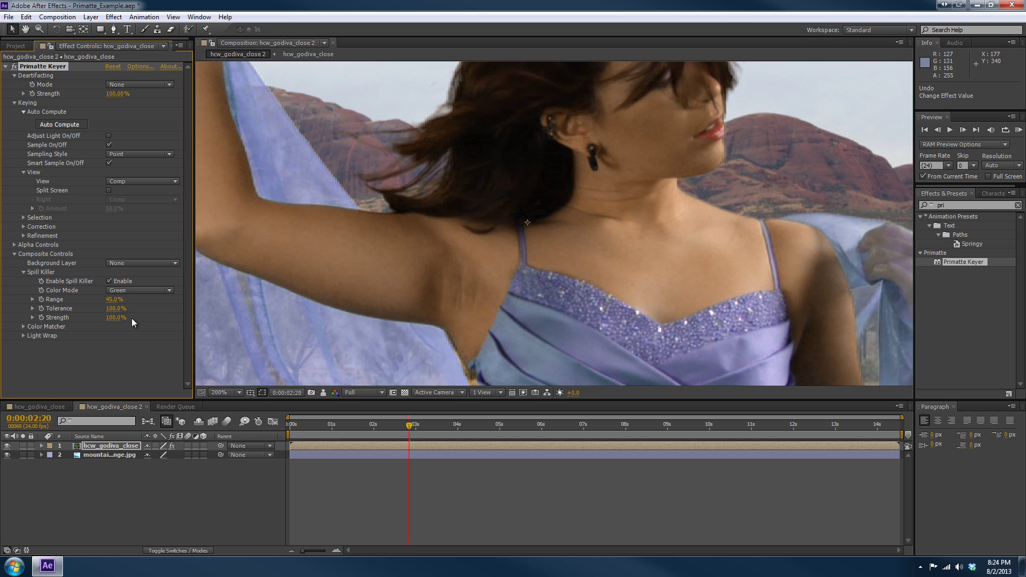
- Turn off Enable Spill Killer, search Effects & Presets for 'slay', and drag Spill Slayer out
click(109, 281)
scroll(439, 182, down, 1)
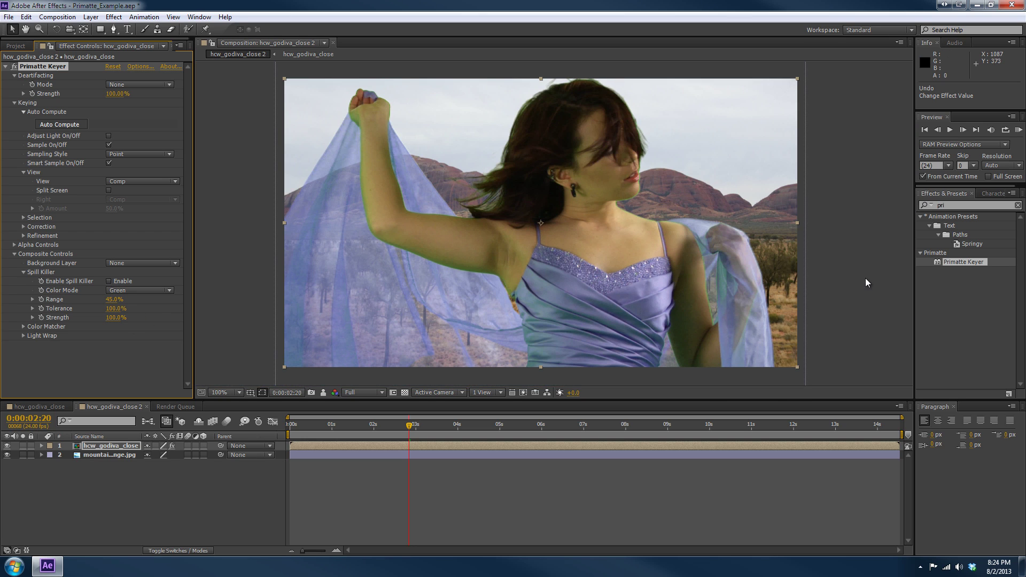
key(ctrl+5)
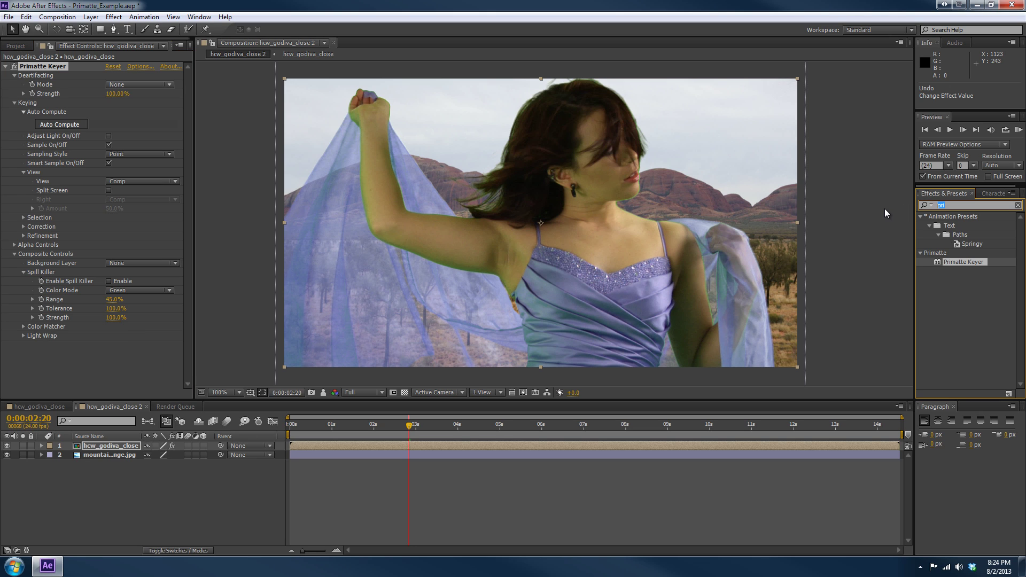
text(slay)
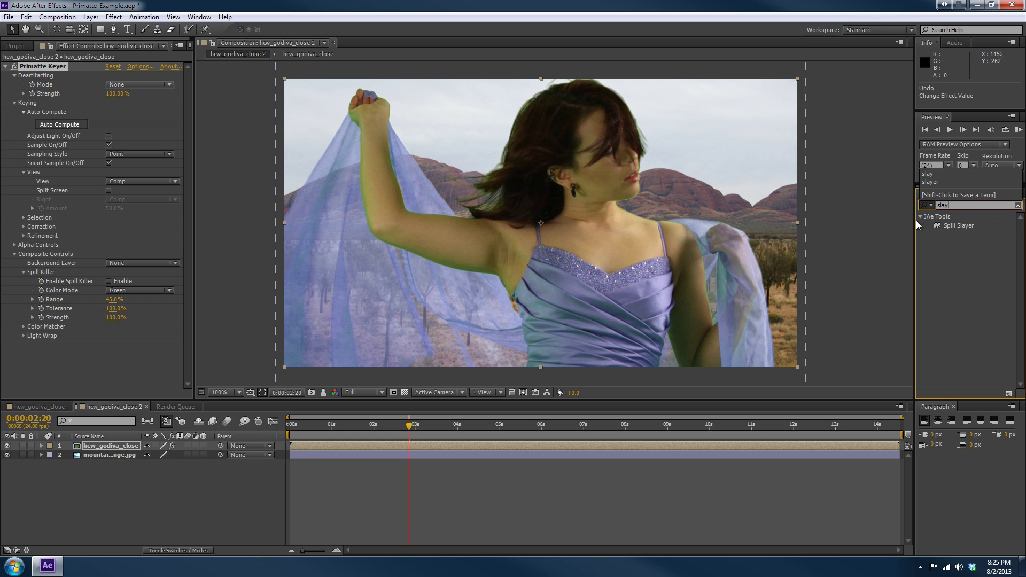
drag(957, 225, 734, 232)
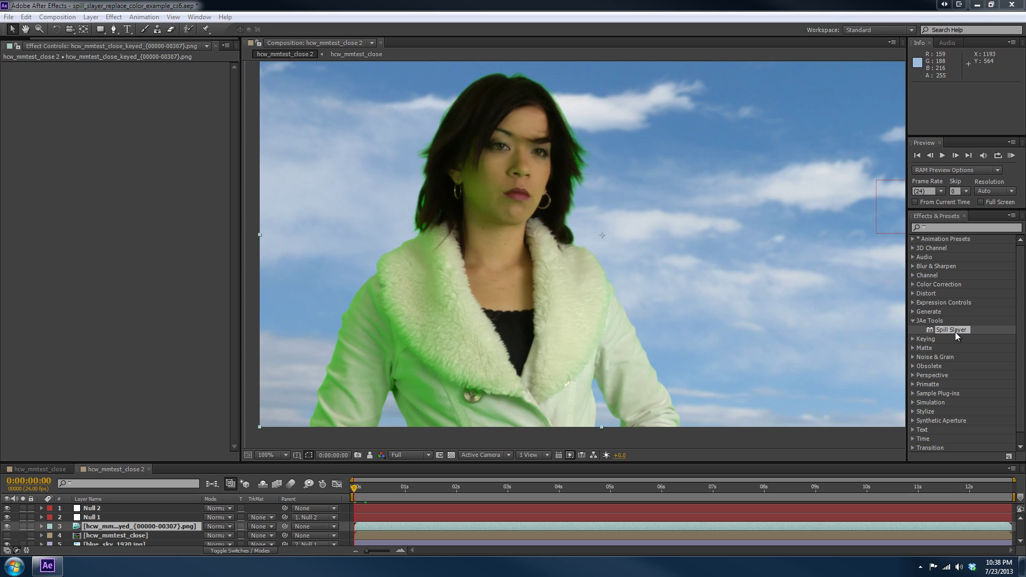
- Apply Spill Slayer to the jacket footage layer and pan around to inspect the whitened coat
drag(957, 330, 606, 293)
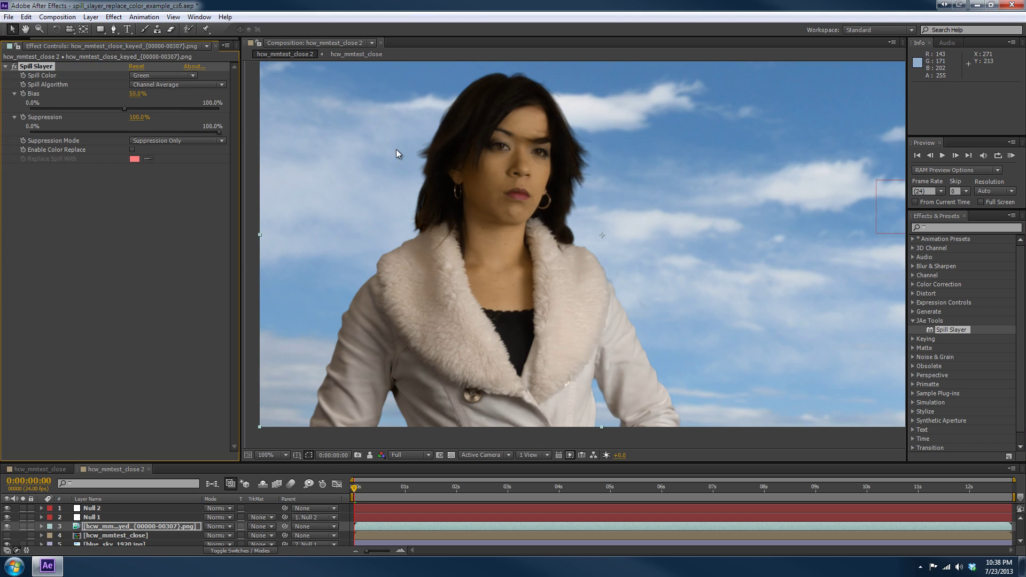
mouse_move(420, 237)
mouse_down()
mouse_move(411, 262)
mouse_move(437, 242)
mouse_up()
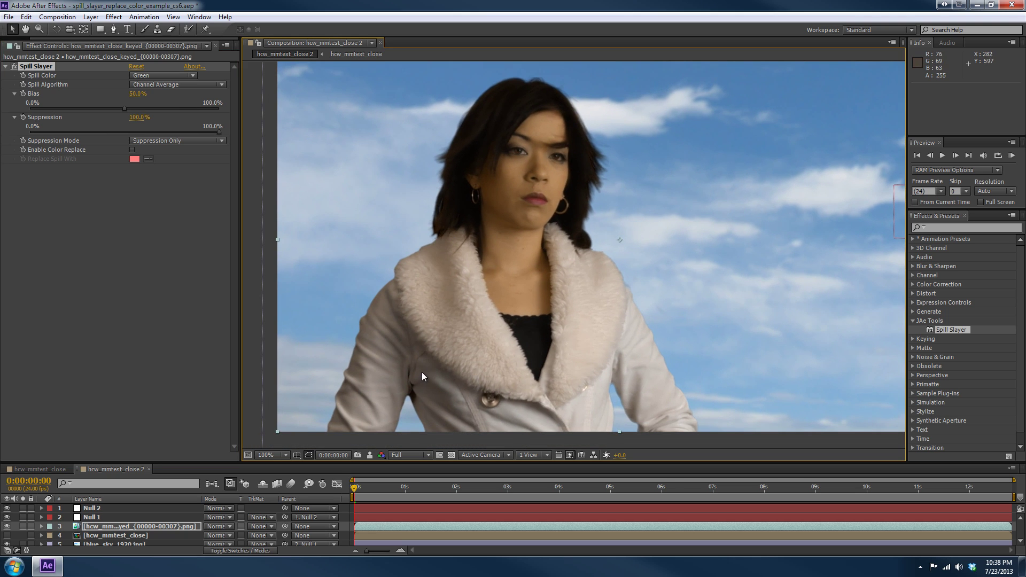
drag(421, 373, 419, 331)
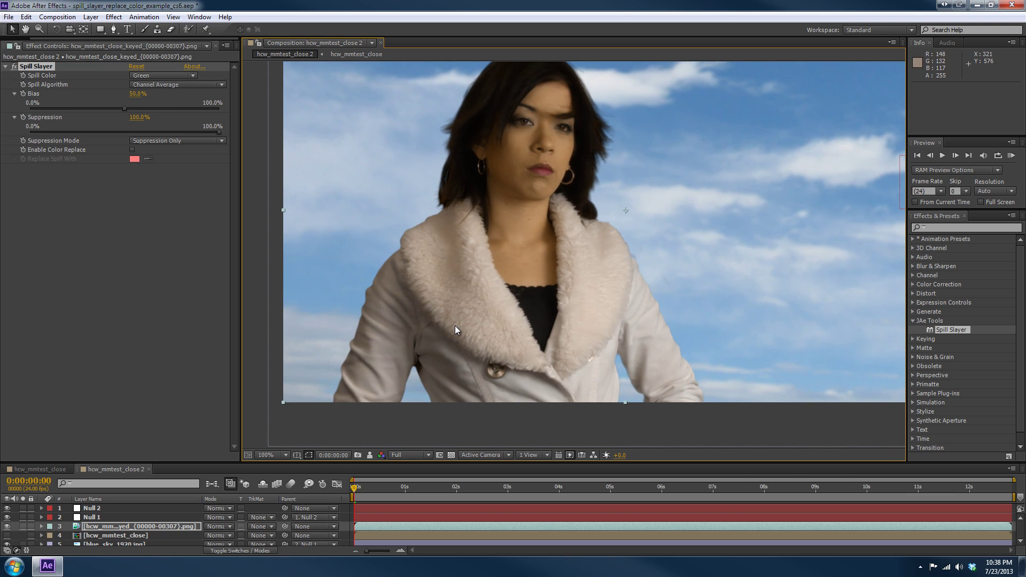
drag(459, 289, 466, 321)
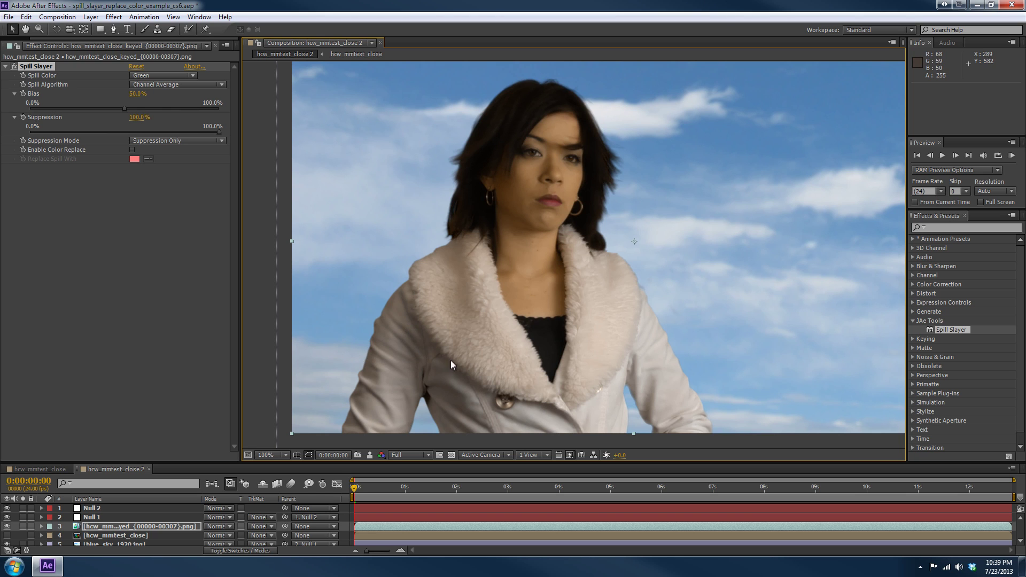
mouse_move(456, 367)
mouse_down()
mouse_move(444, 348)
mouse_move(450, 354)
mouse_up()
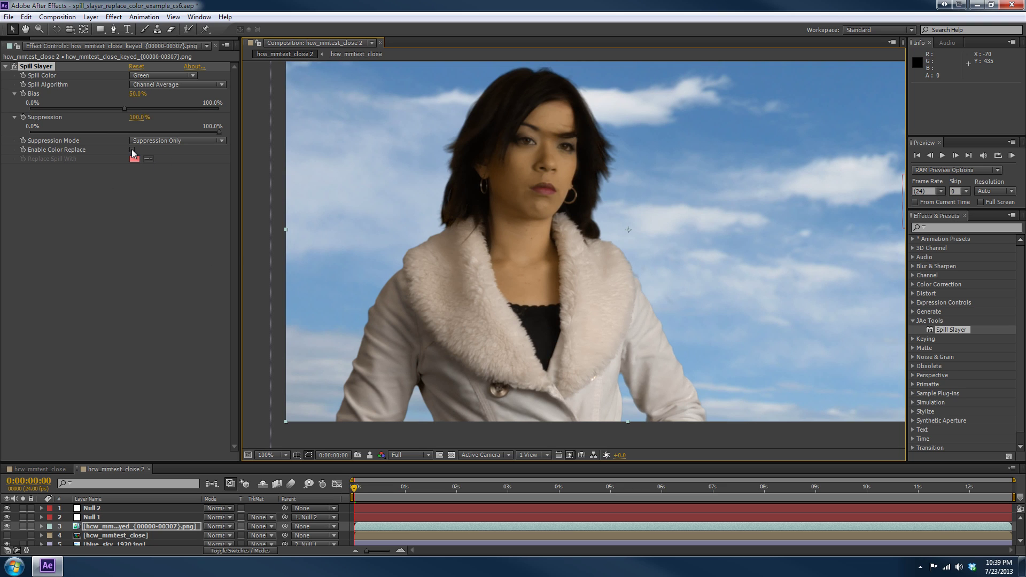
click(132, 150)
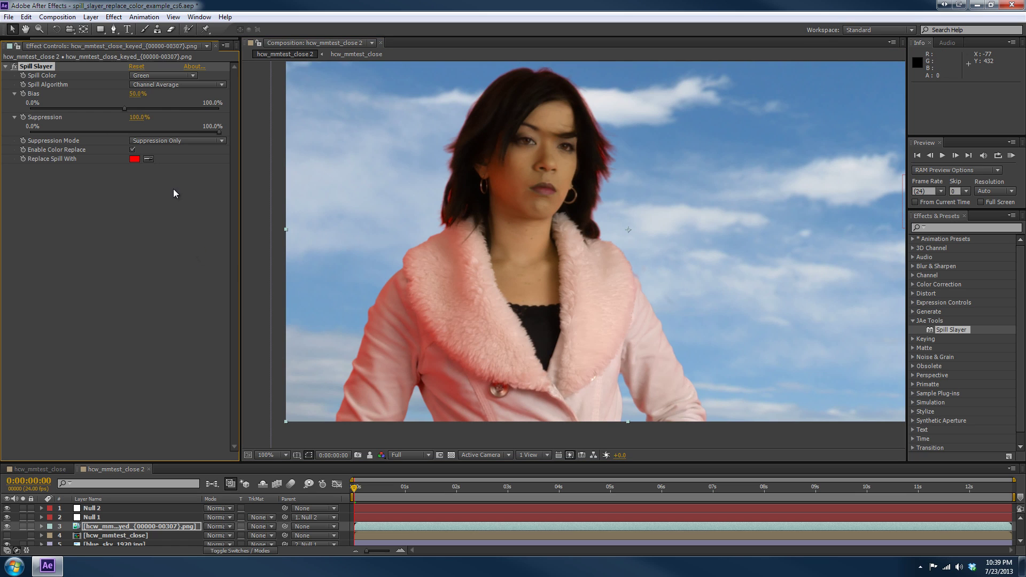
click(149, 159)
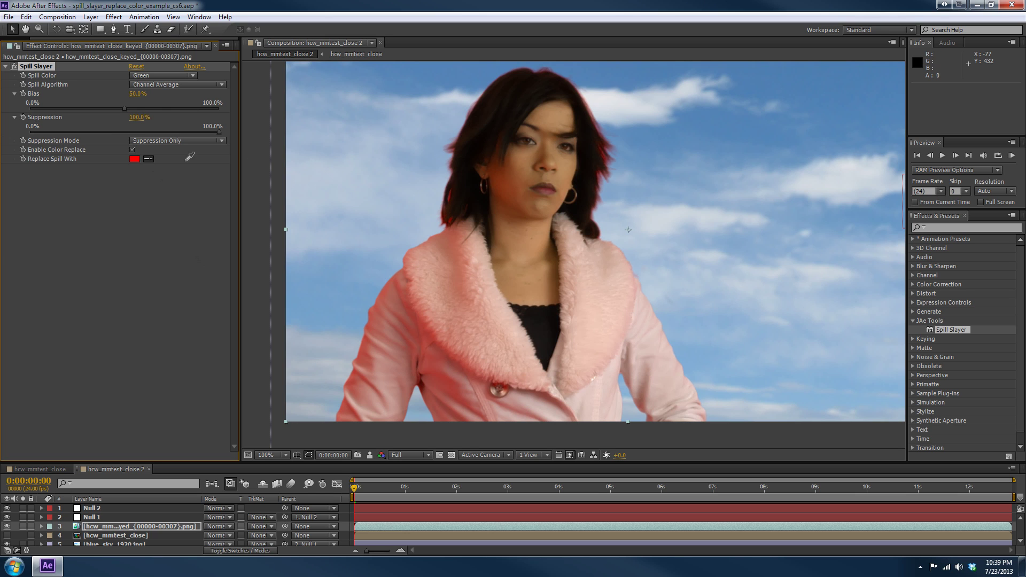
click(621, 78)
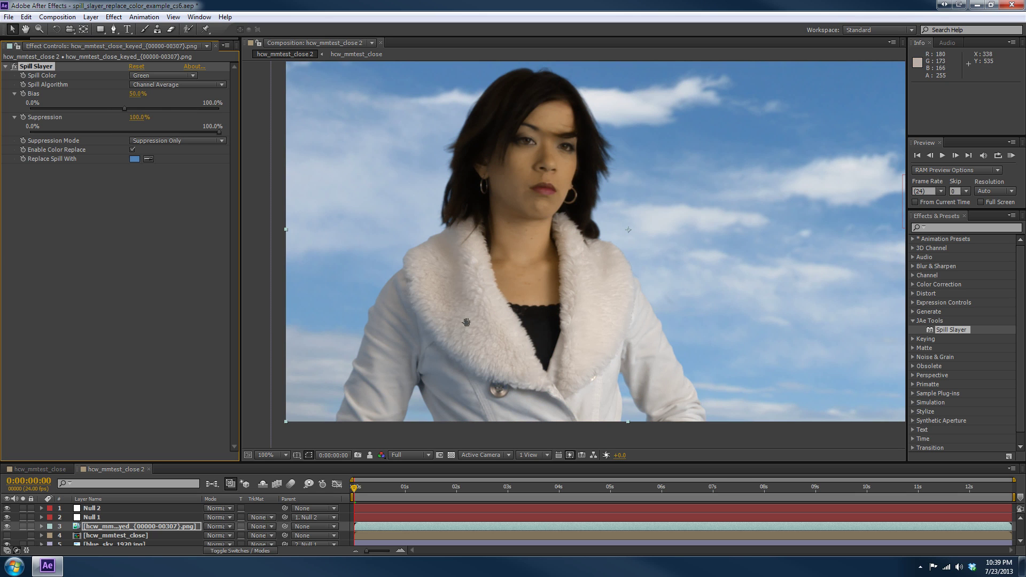
scroll(470, 298, down, 2)
scroll(470, 293, up, 1)
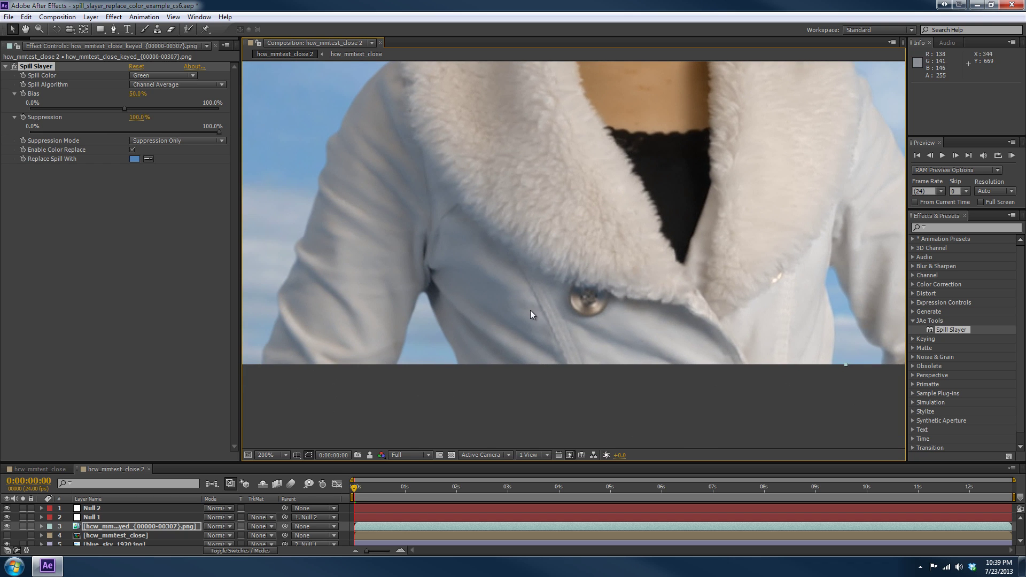
drag(573, 171, 520, 287)
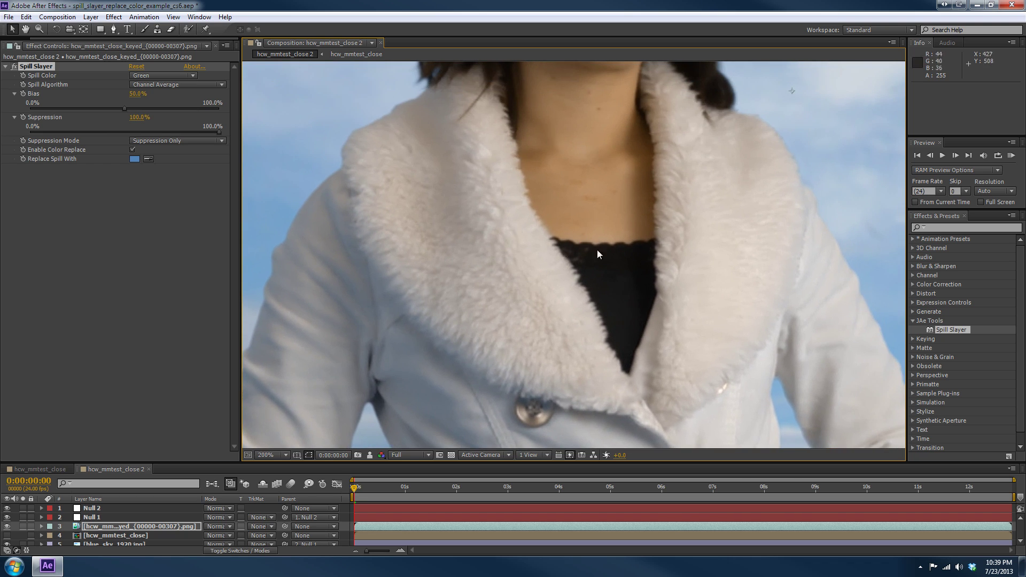
drag(556, 222, 298, 172)
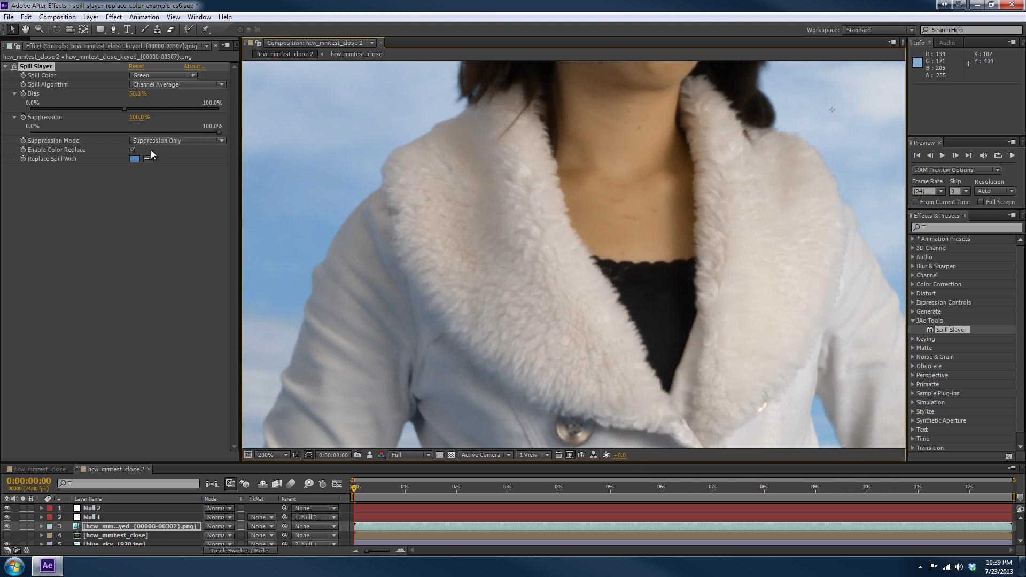
click(133, 149)
click(132, 150)
click(133, 150)
click(133, 150)
click(132, 149)
click(132, 150)
drag(411, 285, 464, 214)
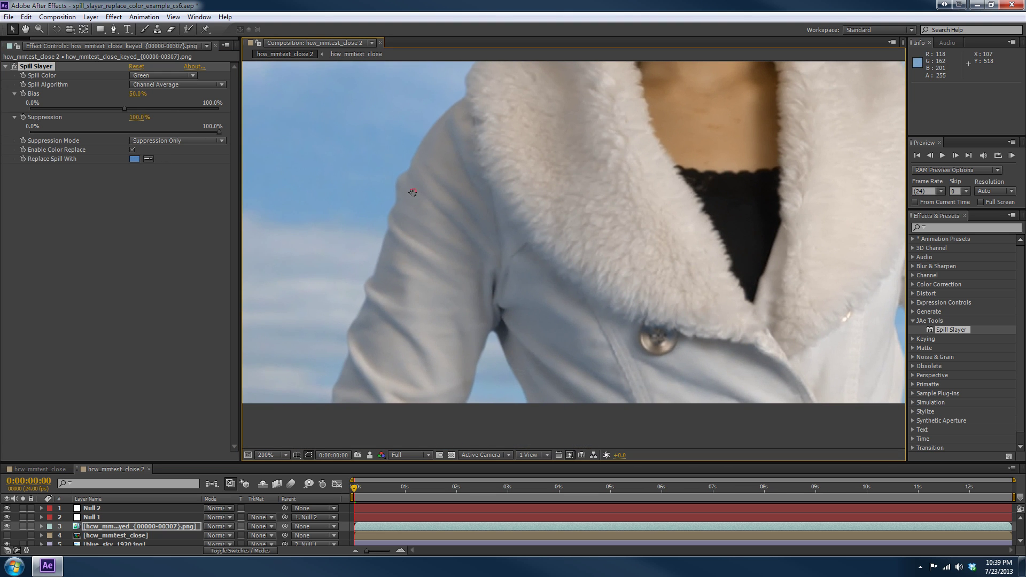
drag(406, 191, 432, 185)
click(133, 150)
click(133, 150)
click(132, 151)
click(133, 150)
drag(549, 219, 494, 241)
scroll(494, 240, down, 2)
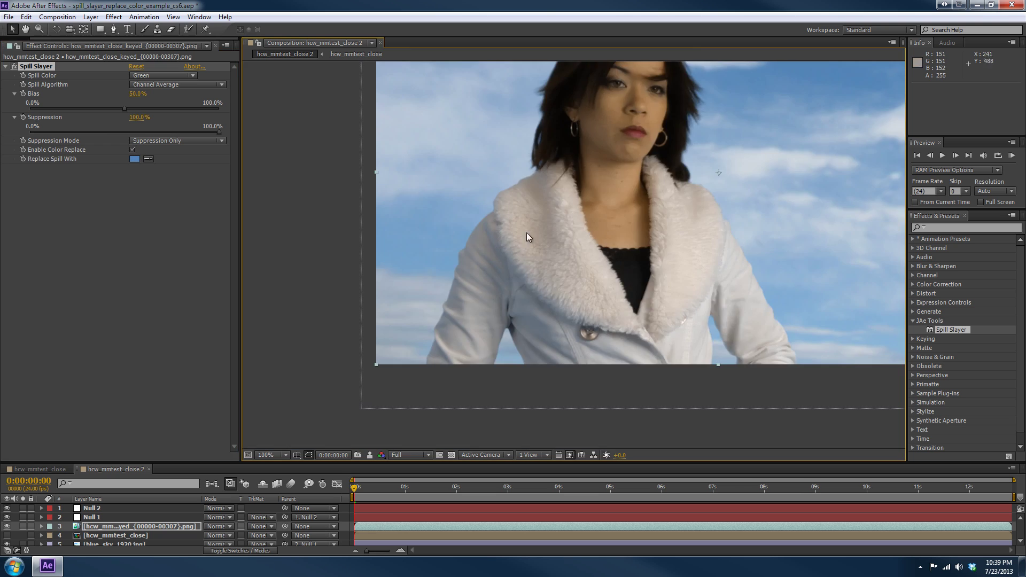
click(133, 151)
click(133, 150)
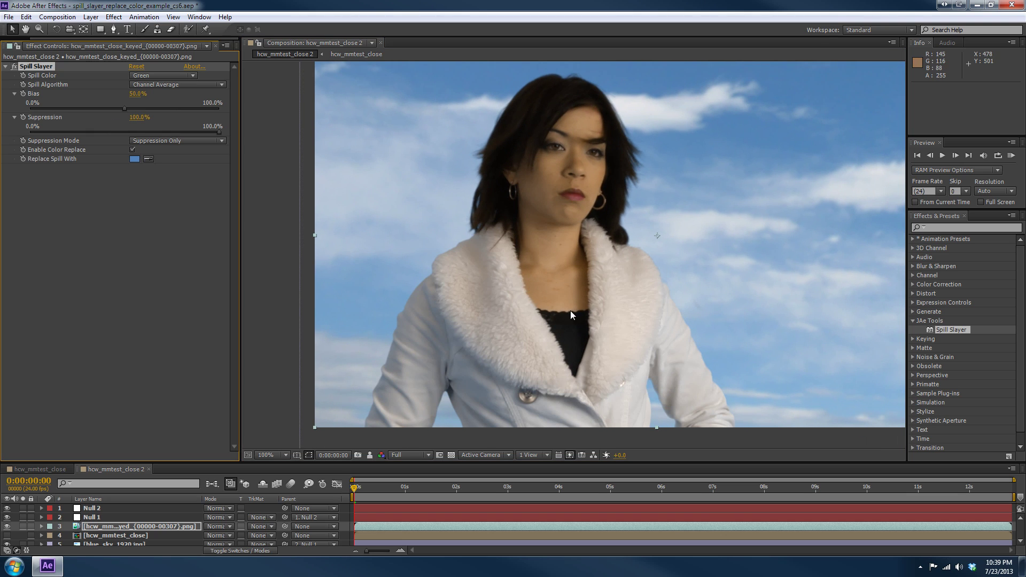
drag(607, 273, 562, 283)
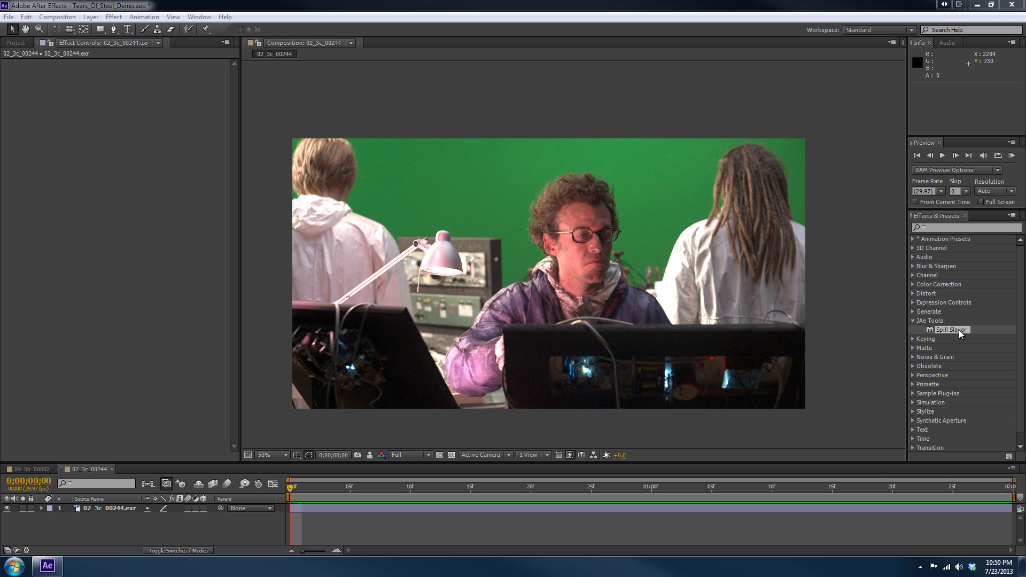
- Drop Spill Slayer onto the 02_3c_00244.exr green-screen footage of the man
drag(956, 331, 752, 281)
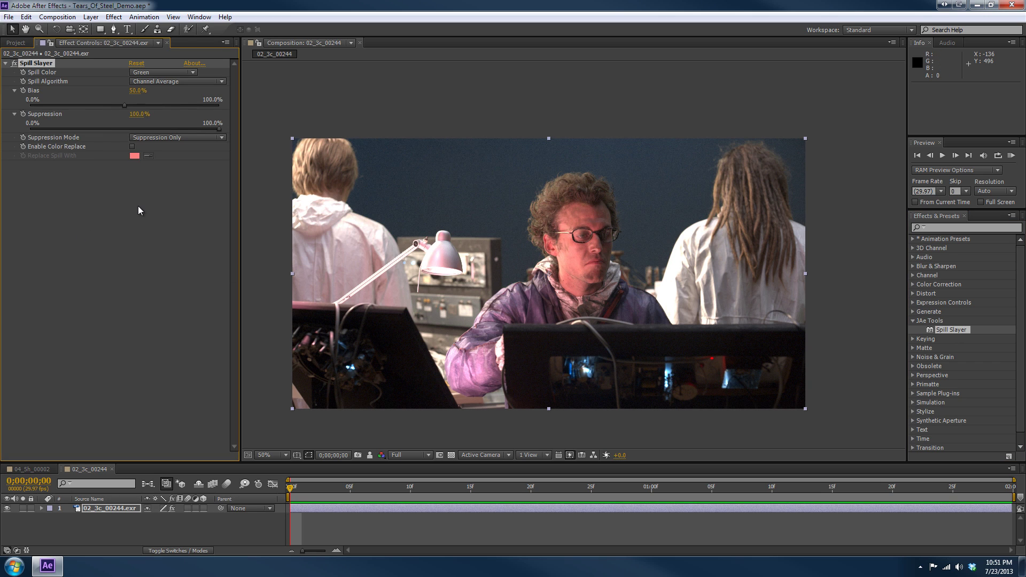
- Enable Color Replace and set the Replace Spill With colour to pure green (R 0, G 255)
click(132, 147)
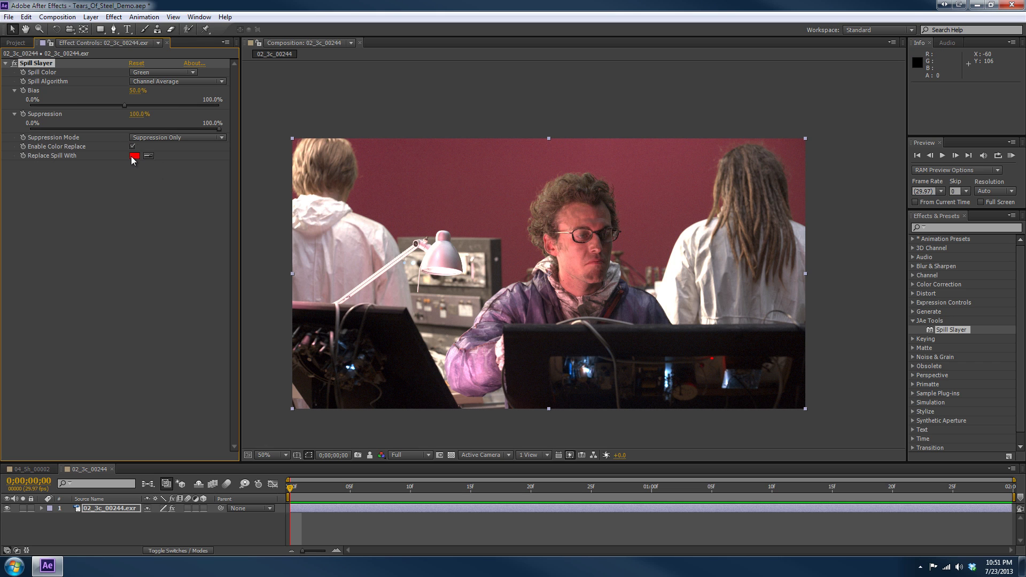
click(135, 157)
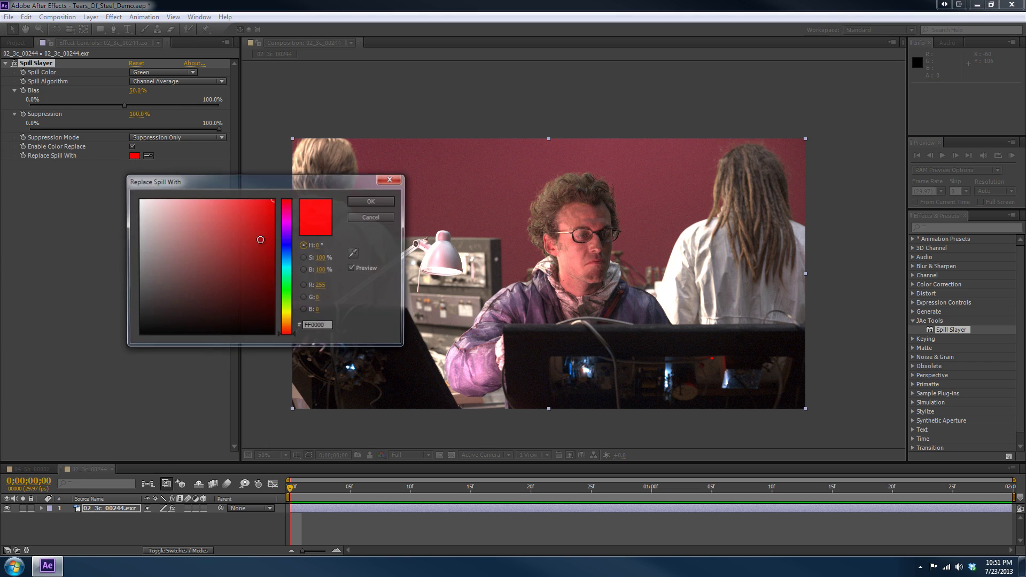
text(0)
click(320, 297)
text(255)
key(Return)
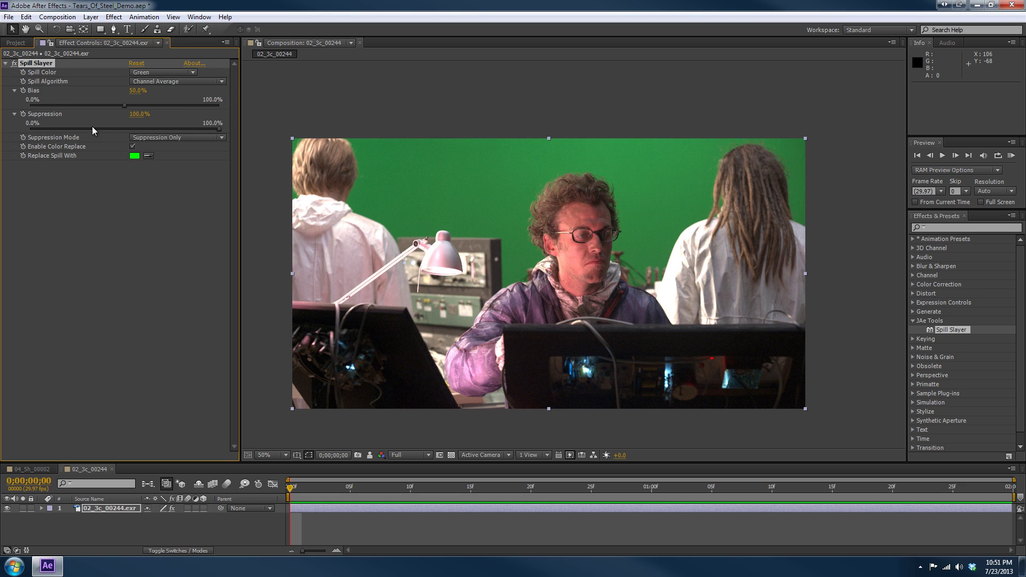
- Set Suppression to 0% and zoom the viewer to 100%
click(139, 114)
key(Return)
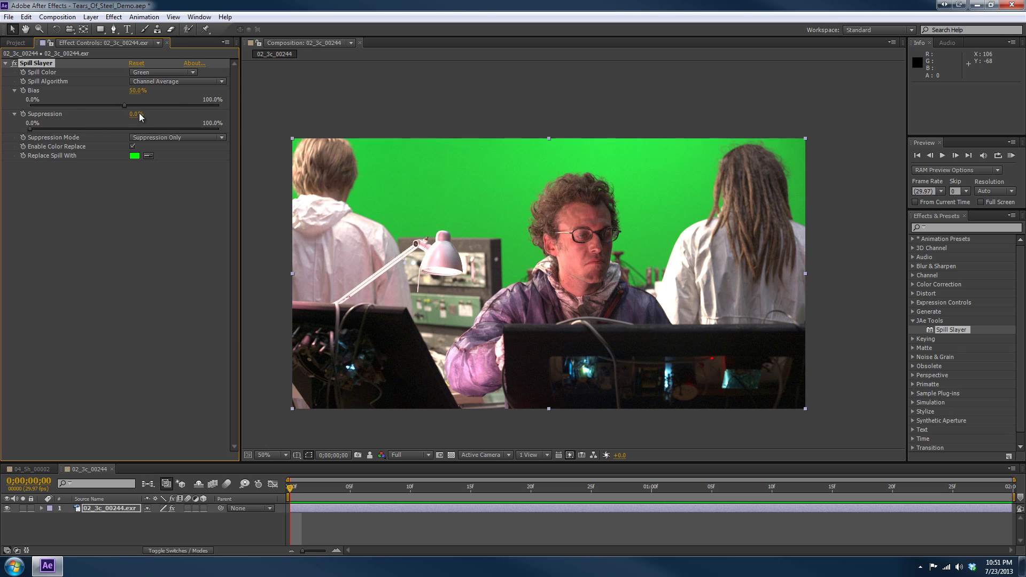
key(period)
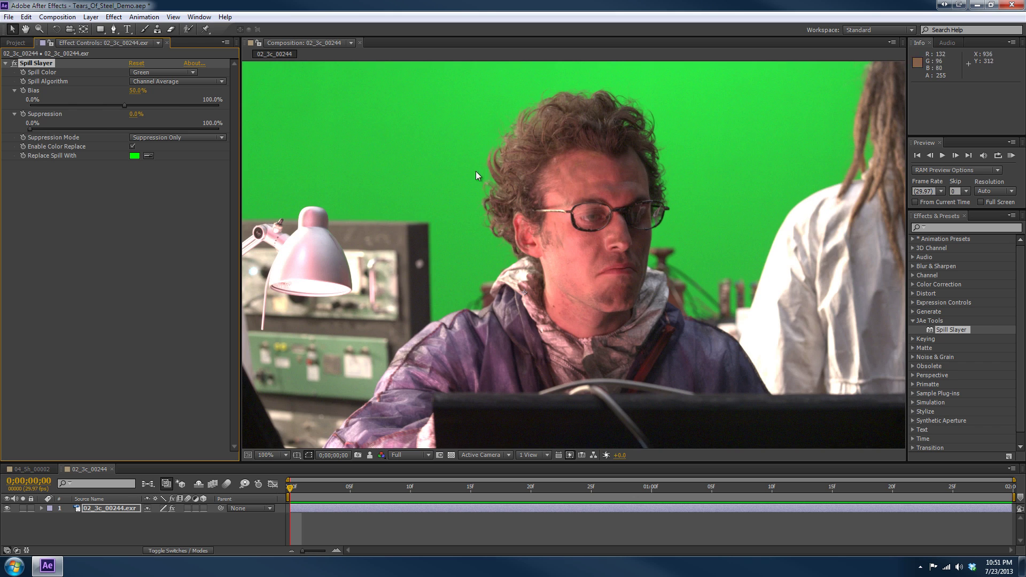
- Switch Spill Slayer off, show only the Green channel, and zoom in on the man
drag(432, 124, 404, 295)
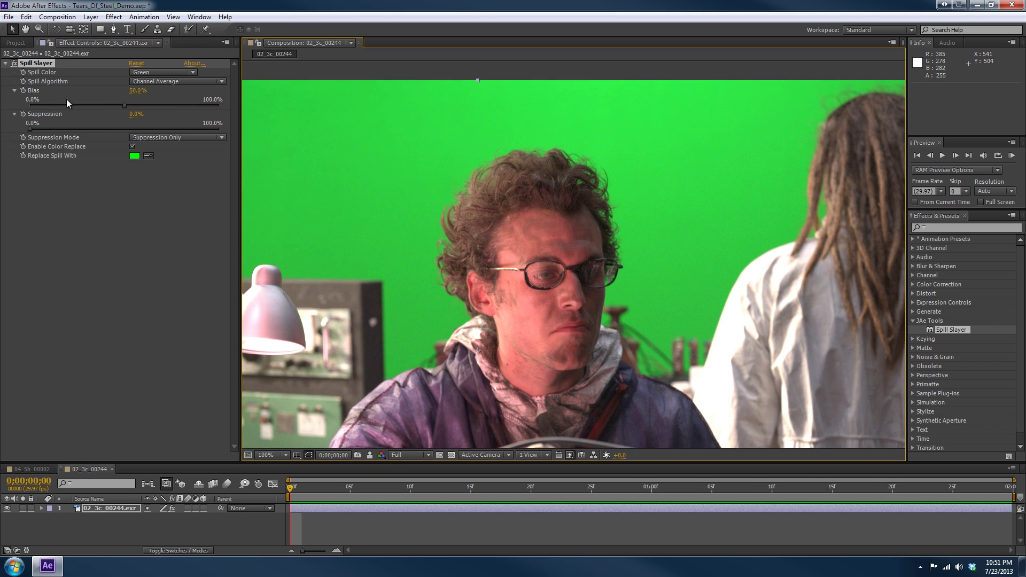
click(15, 63)
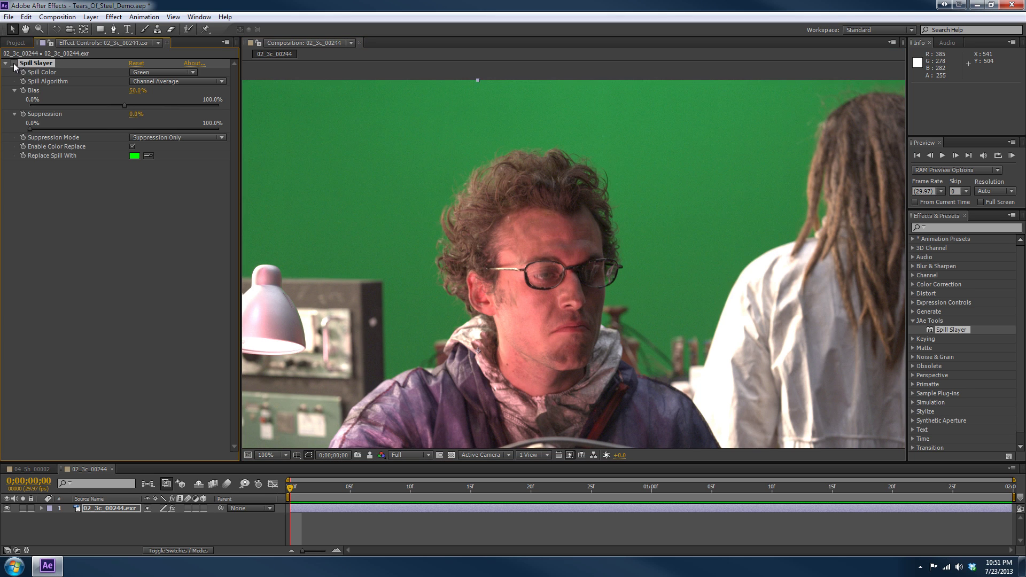
click(382, 456)
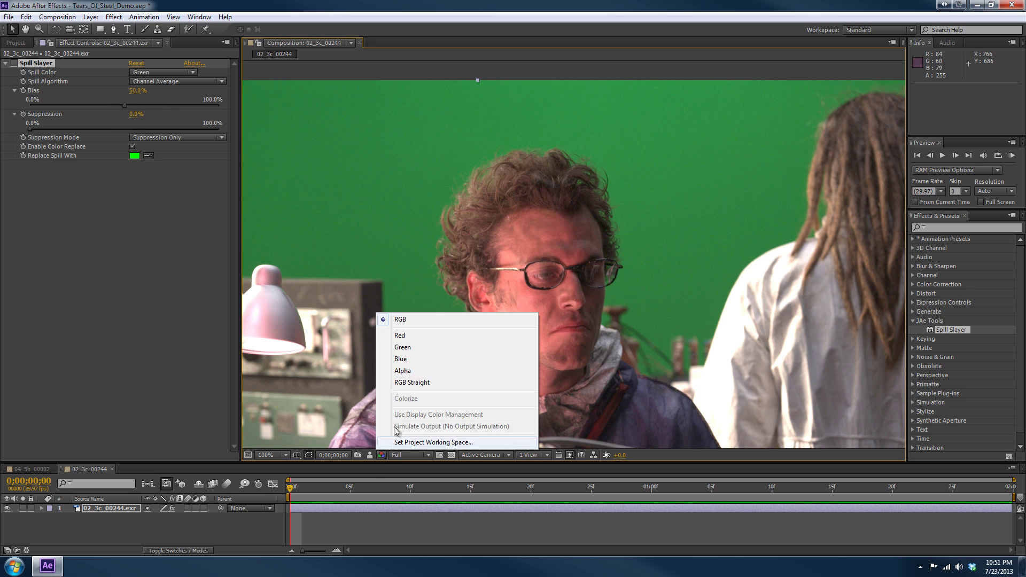
click(418, 348)
scroll(529, 235, up, 2)
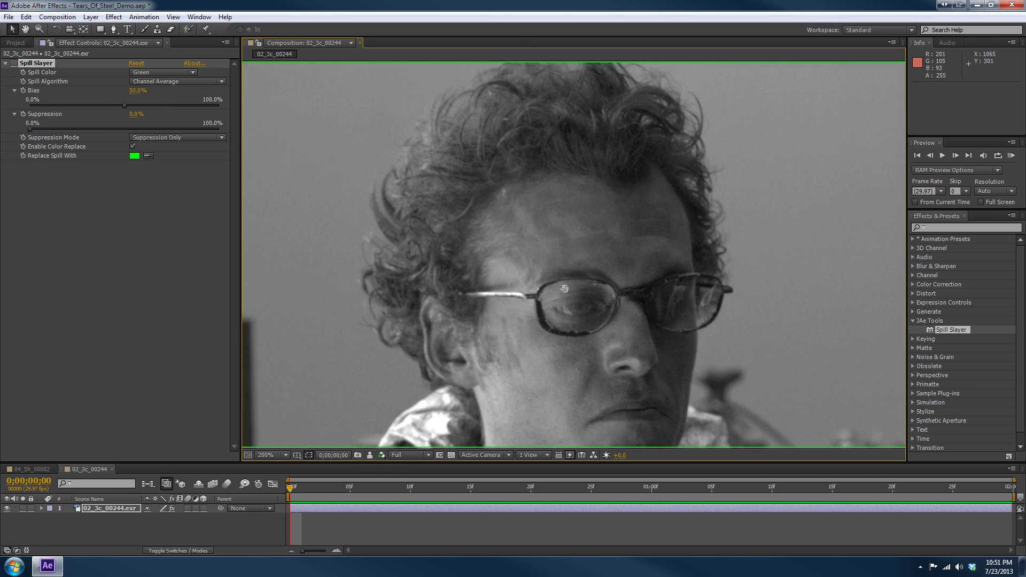
scroll(437, 167, up, 1)
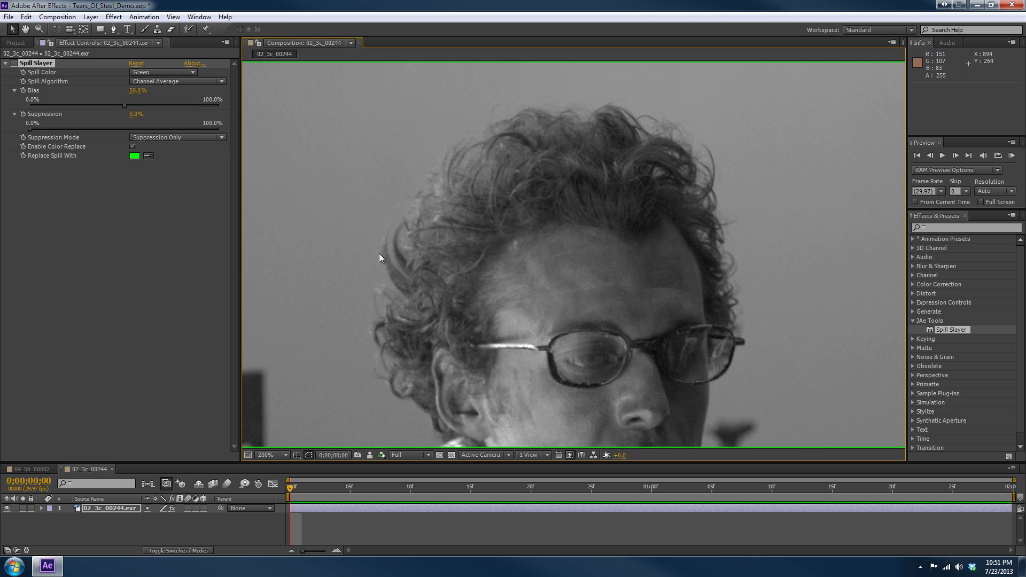
- Toggle Spill Slayer on and off repeatedly over the hair and face, ending with it off
drag(469, 185, 461, 177)
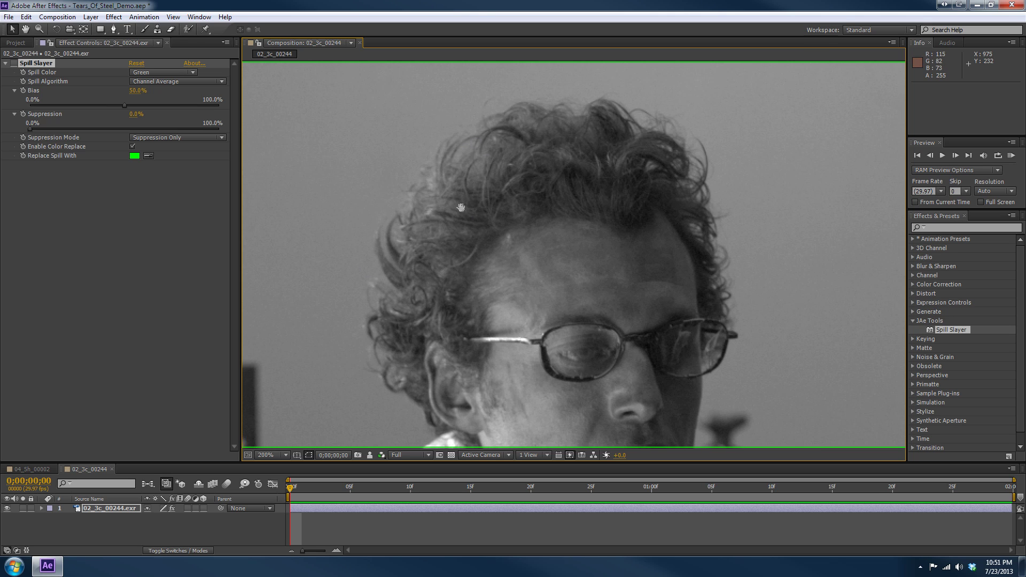
click(15, 63)
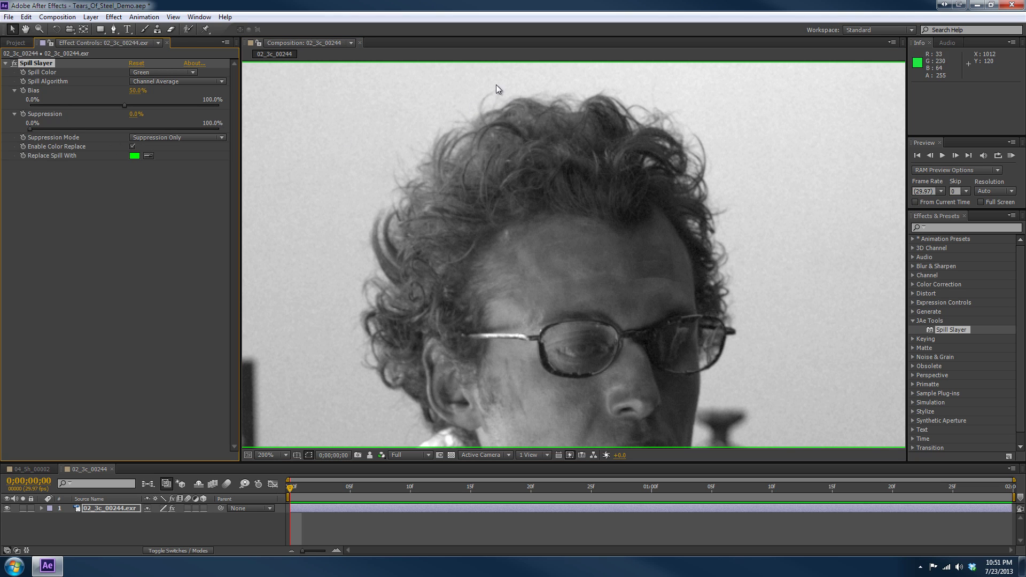
drag(402, 114, 453, 142)
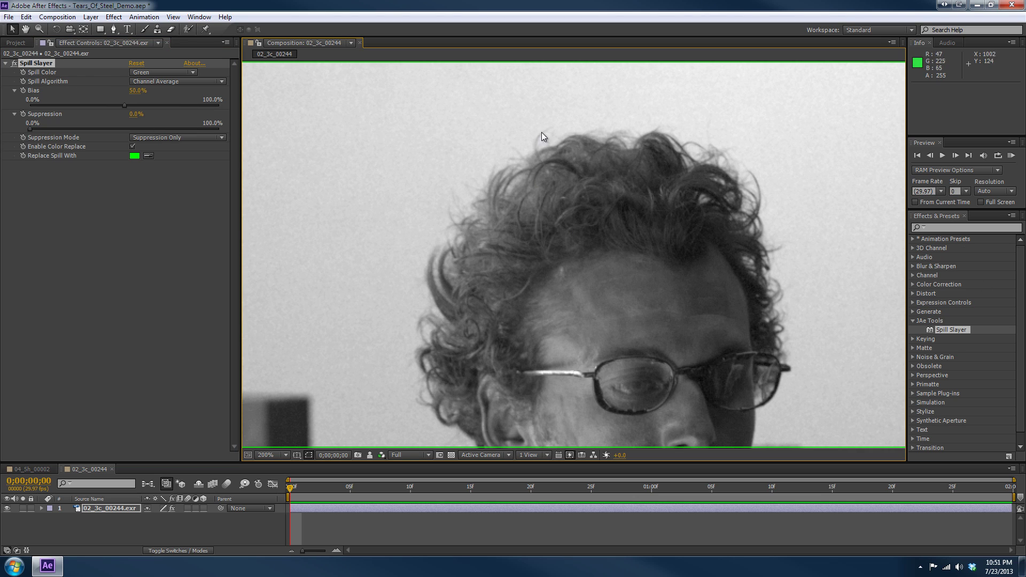
drag(467, 202, 419, 143)
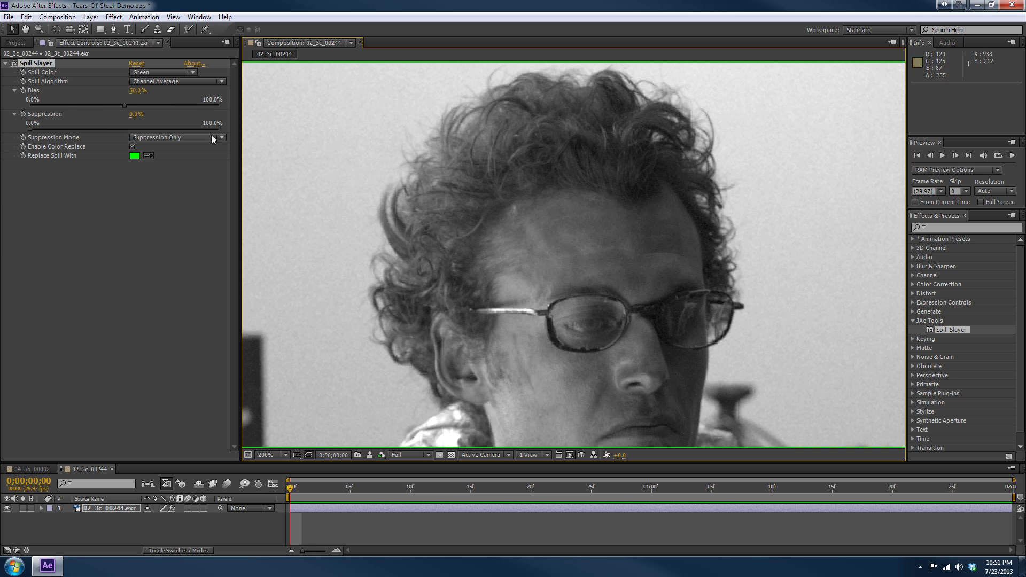
click(16, 62)
click(16, 62)
click(16, 62)
click(16, 62)
scroll(559, 234, down, 1)
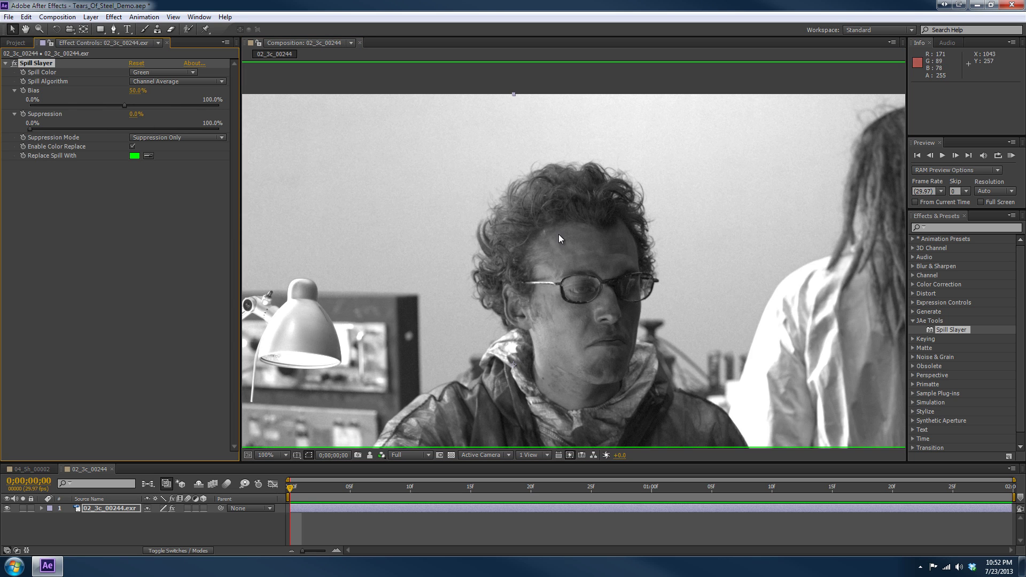
click(14, 63)
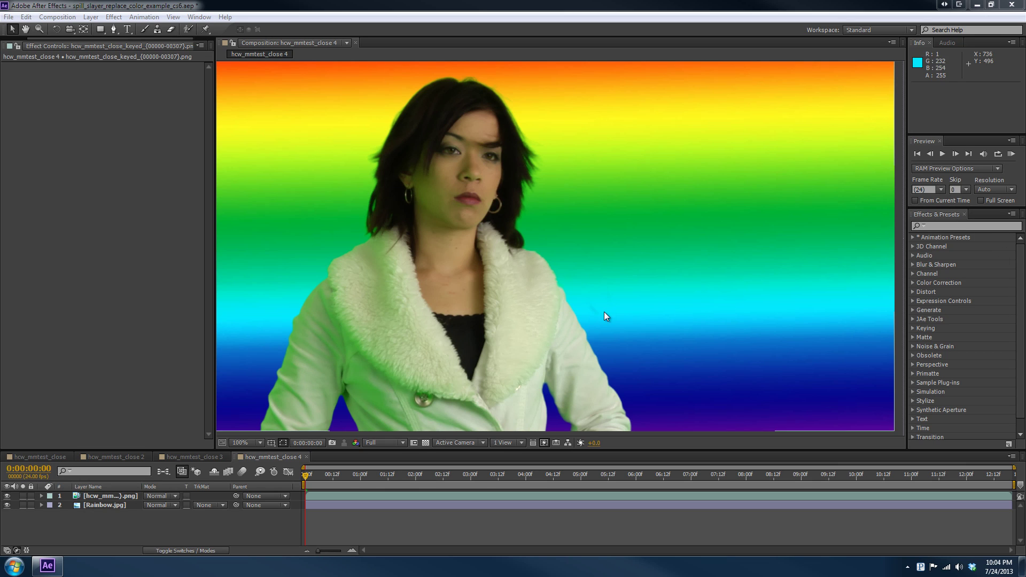
- Search Effects & Presets for 'slayer' and drag Spill Slayer onto the woman's layer over the rainbow
mouse_move(398, 291)
mouse_down()
mouse_move(403, 282)
mouse_move(386, 288)
mouse_up()
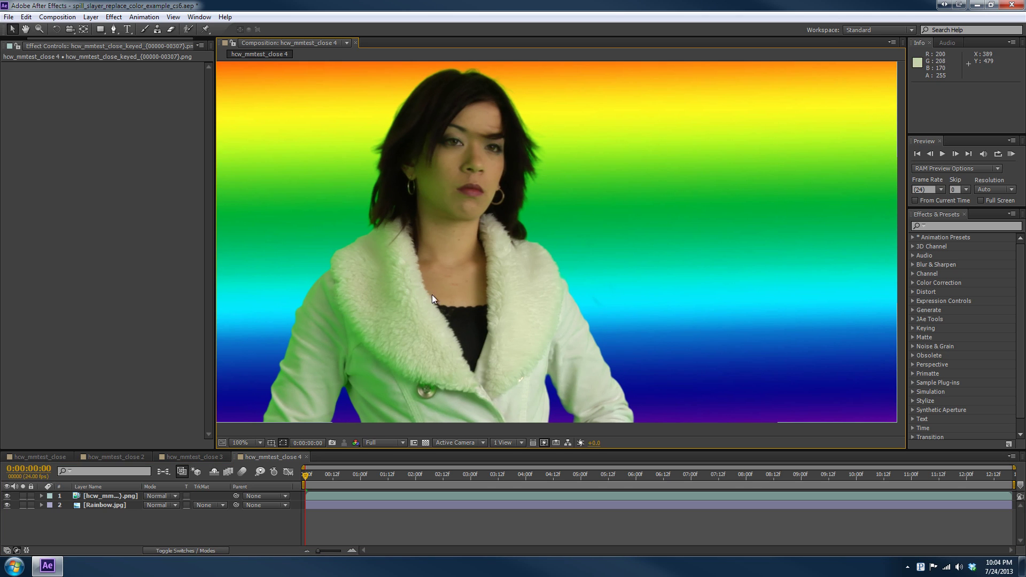
drag(396, 290, 418, 296)
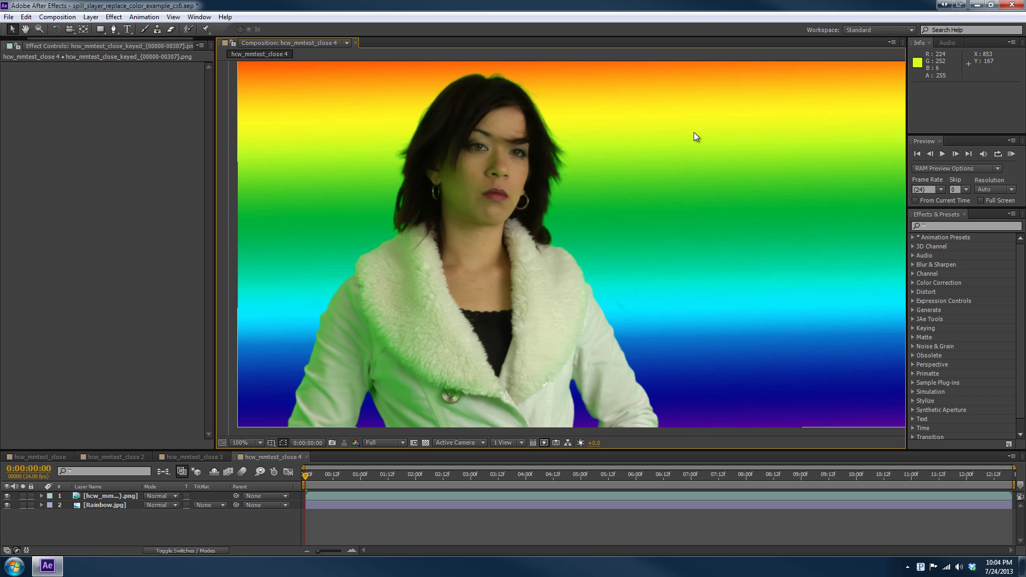
click(942, 226)
text(slayer)
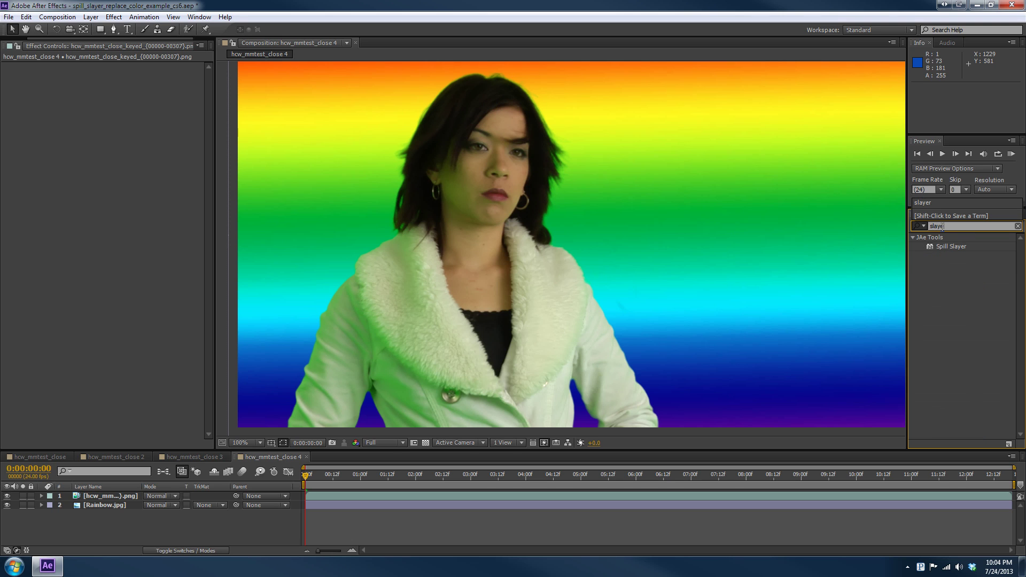
drag(943, 248, 107, 495)
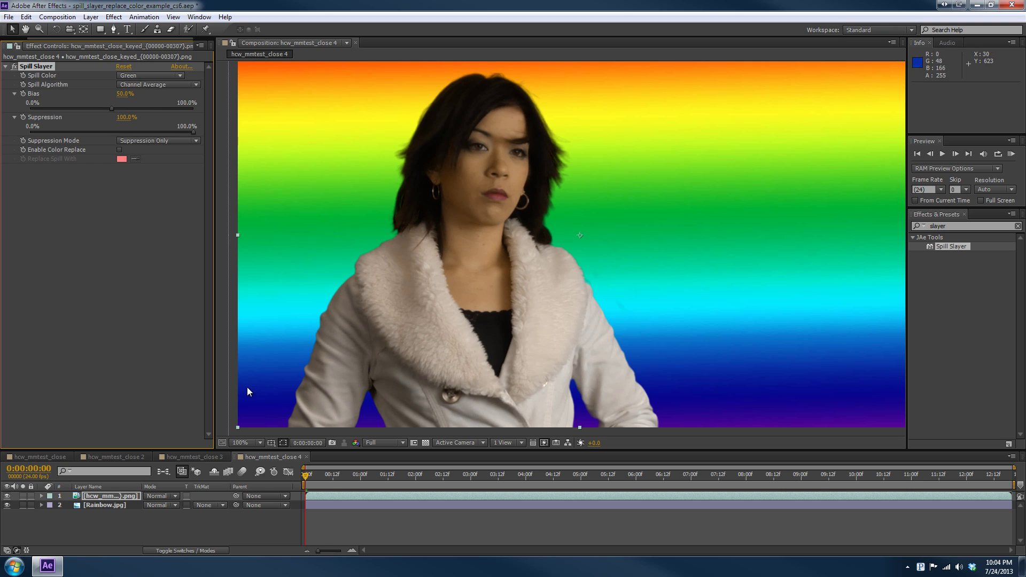
- Rename the Rainbow.jpg layer 'BG RAINBOW' and the woman's layer 'FOREGROUND ELEMENT DESPILLED'
drag(140, 487, 193, 487)
click(138, 515)
click(117, 505)
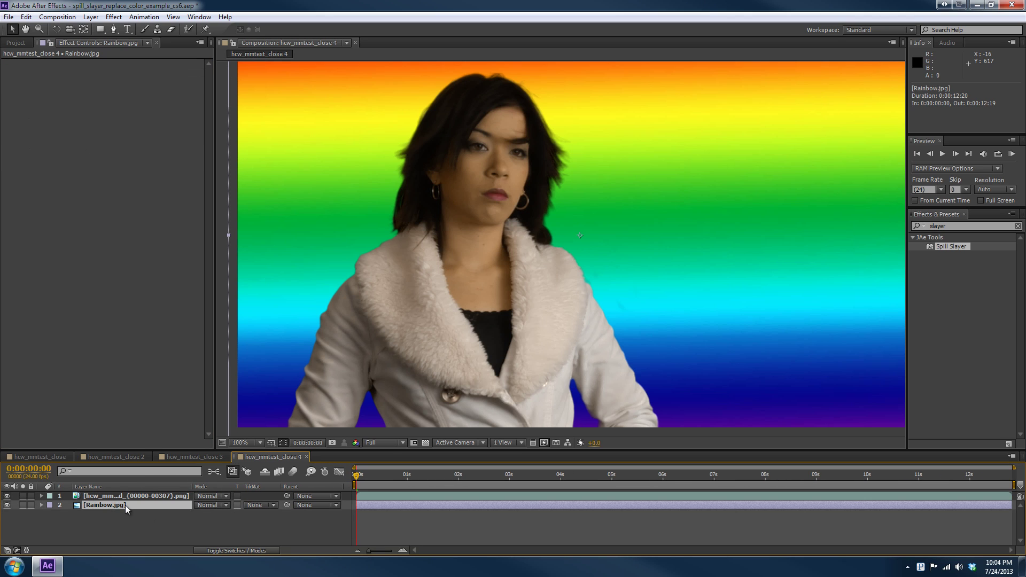
key(Return)
text(BG RAINBOW)
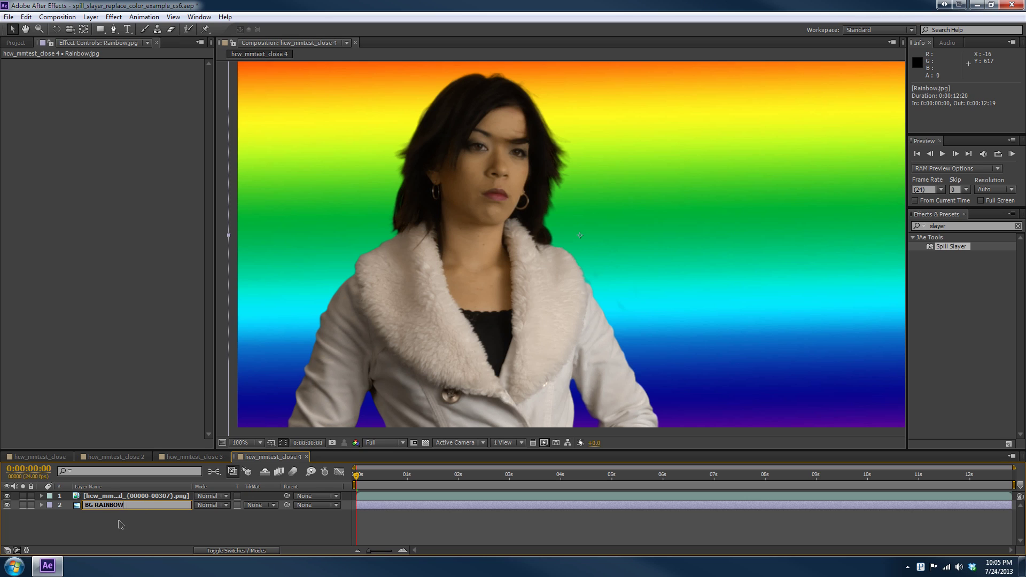
click(123, 497)
key(Return)
text(FOREGROUND ELEMENT DESPILLED)
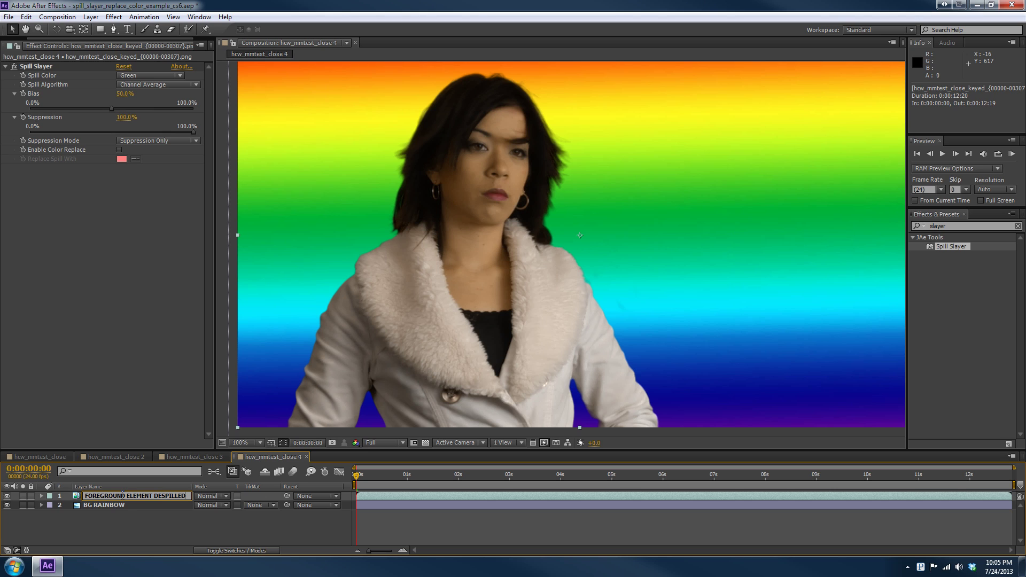
key(Return)
- Give both layers the Red label colour
shift+click(103, 505)
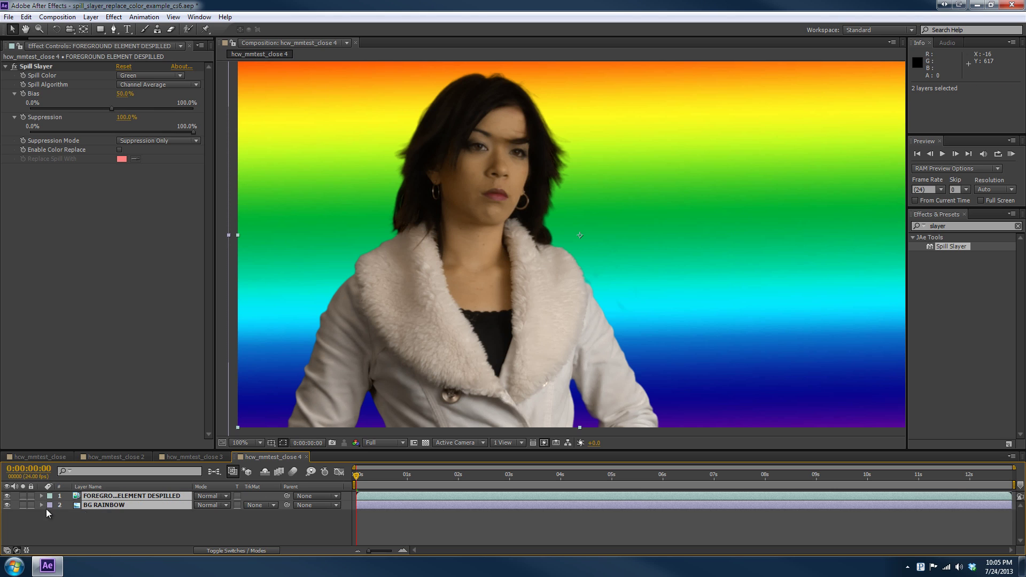
click(49, 505)
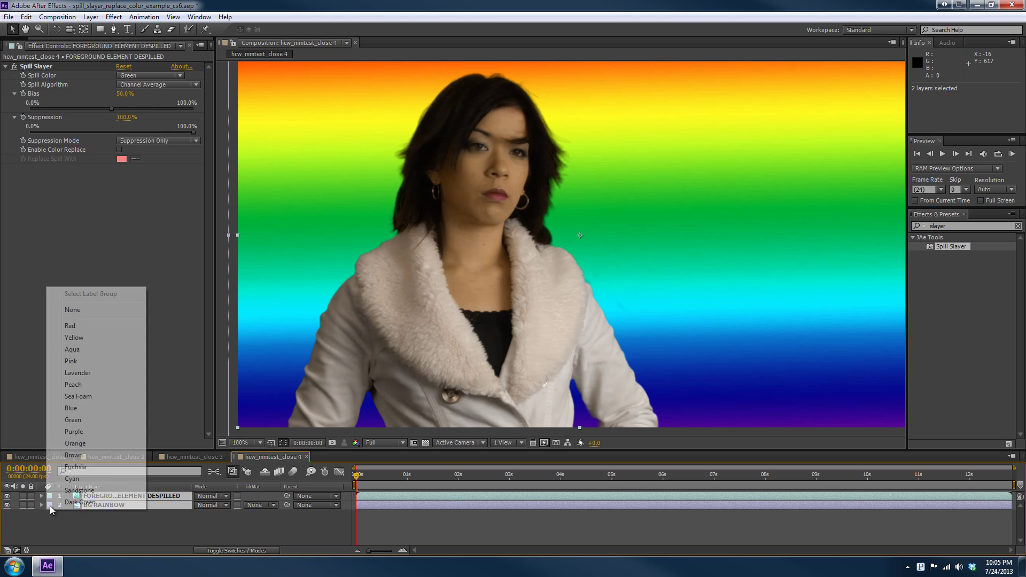
click(69, 326)
click(164, 531)
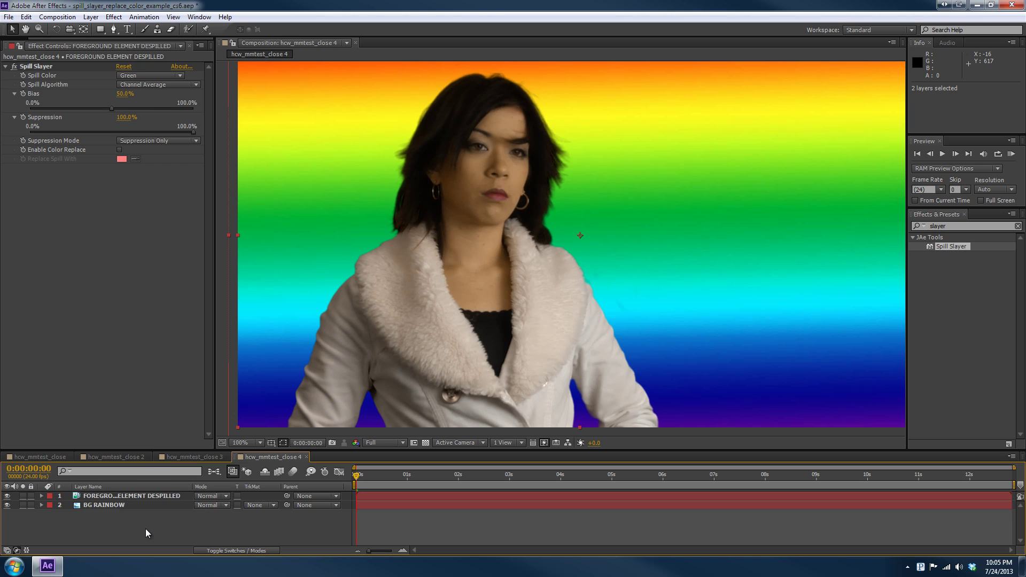
- Duplicate both layers, move the rainbow copy to row 2, and label the copies Blue
click(111, 506)
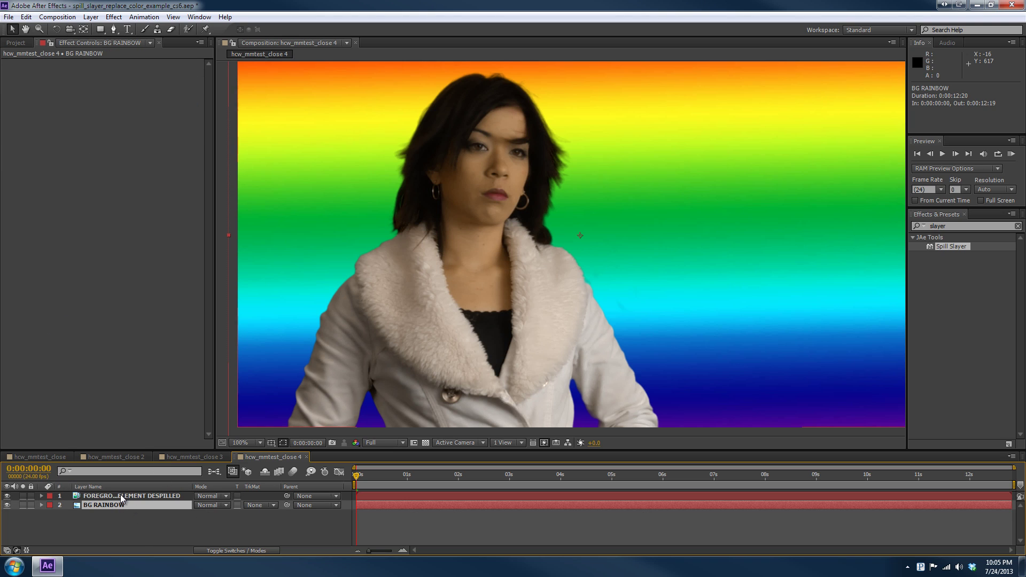
shift+click(121, 496)
key(ctrl+d)
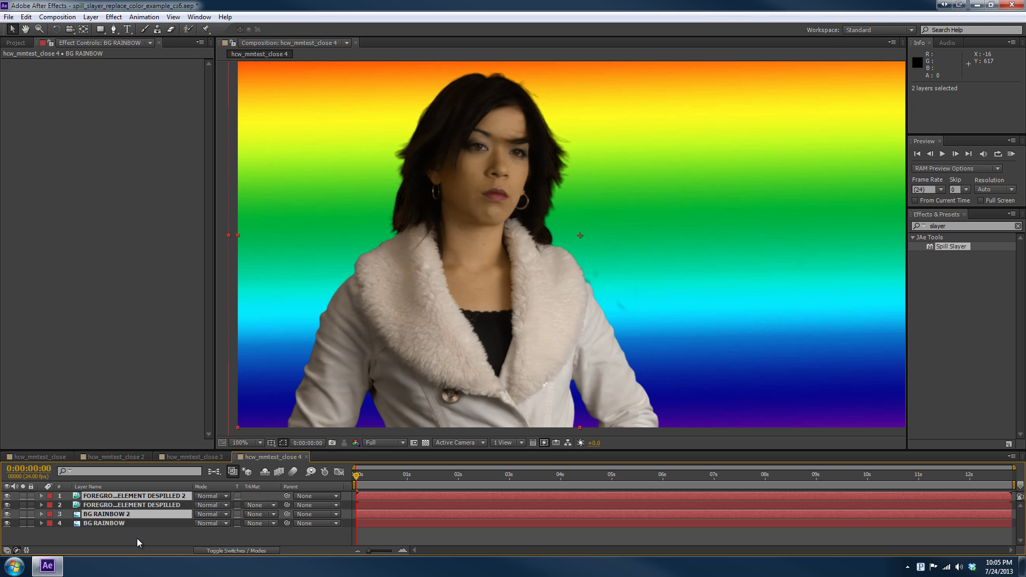
drag(118, 516, 120, 501)
click(50, 505)
click(73, 408)
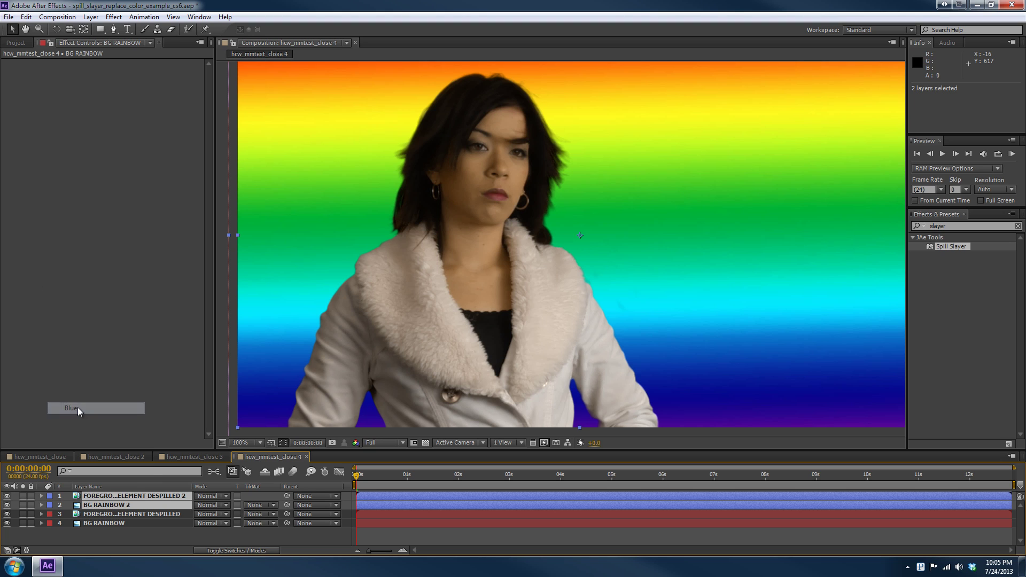
- Rename the rainbow copy 'SPILL REPLACE BACKGROUND' and the foreground copy 'SPILL MAP'
click(125, 539)
click(116, 505)
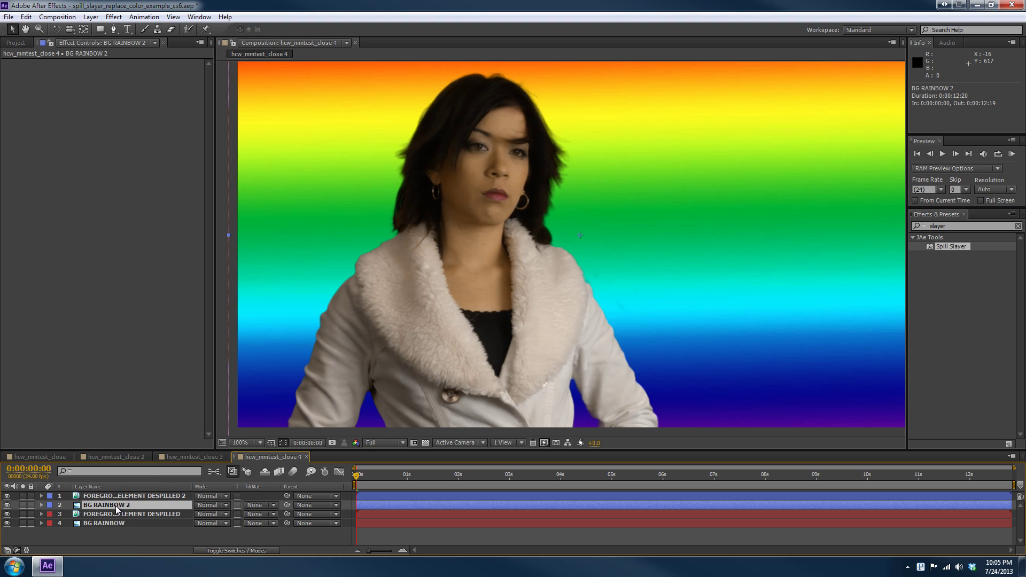
key(Return)
text(SPILL REPLACE BACKGROUND)
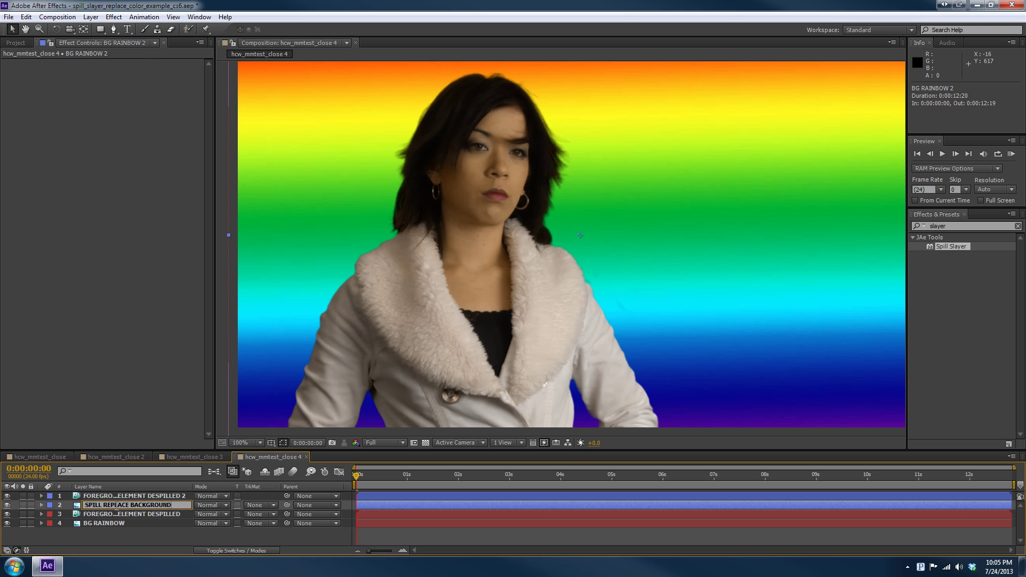
key(Return)
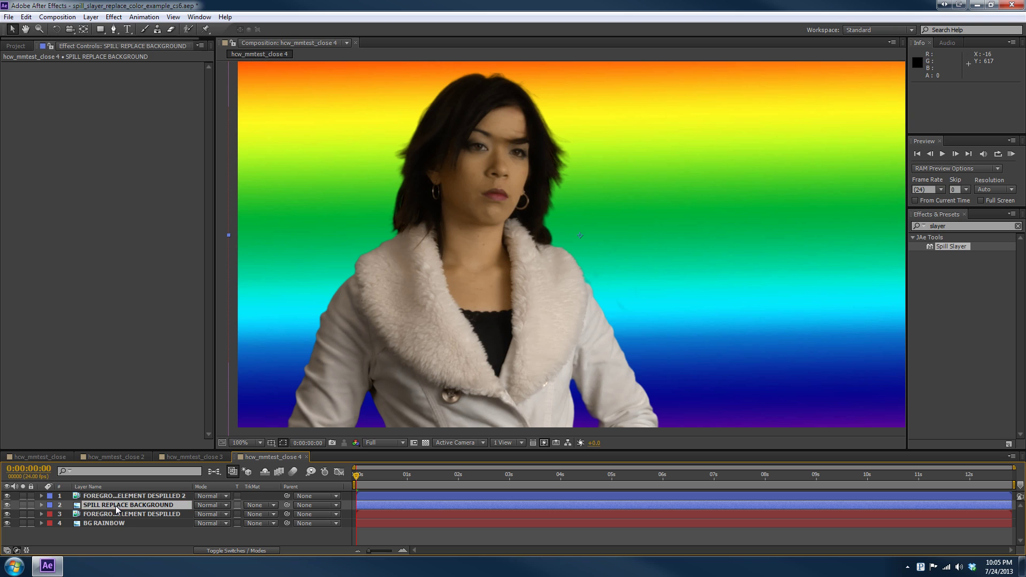
click(121, 496)
key(Return)
text(SPILL MAP)
key(Return)
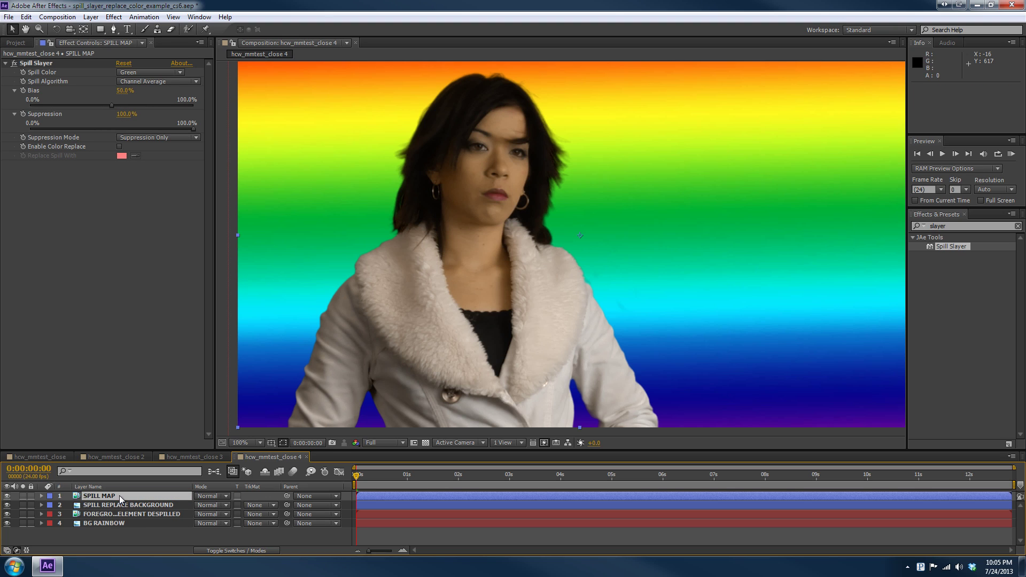
- Show only SPILL MAP, set Suppression Mode to Suppression & Spill Map Alpha, and view the Alpha channel
drag(7, 505, 10, 526)
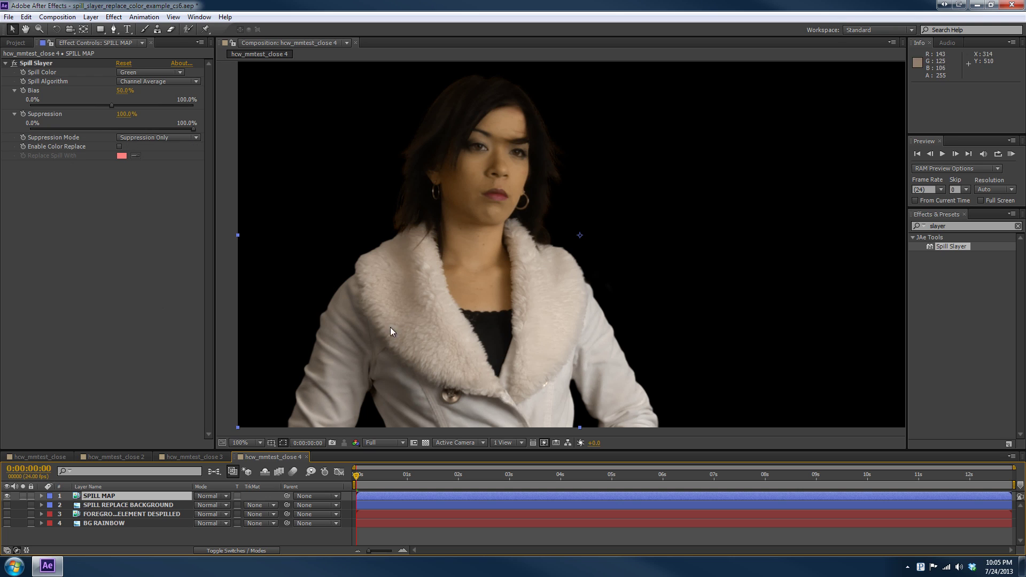
click(170, 140)
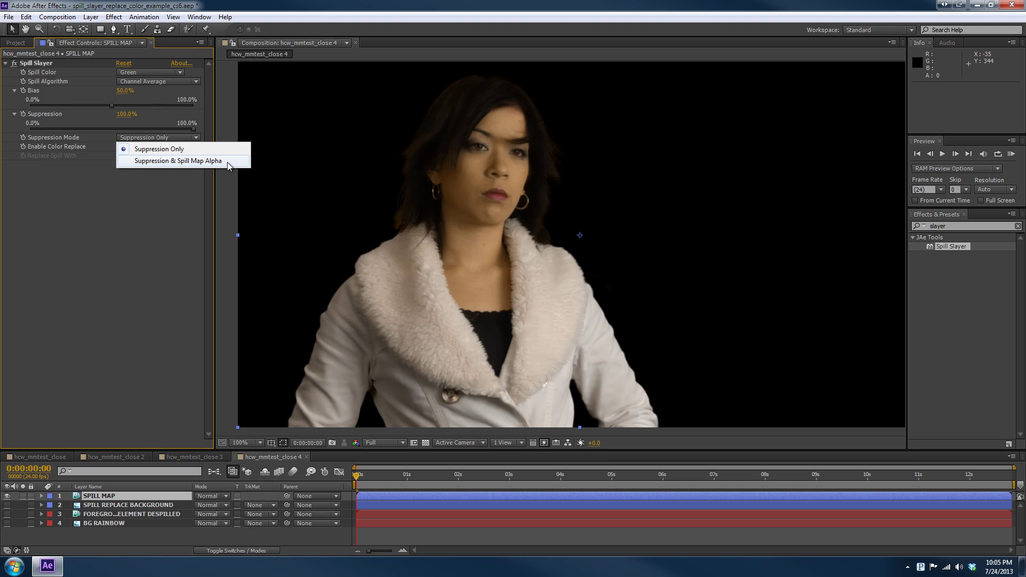
click(182, 162)
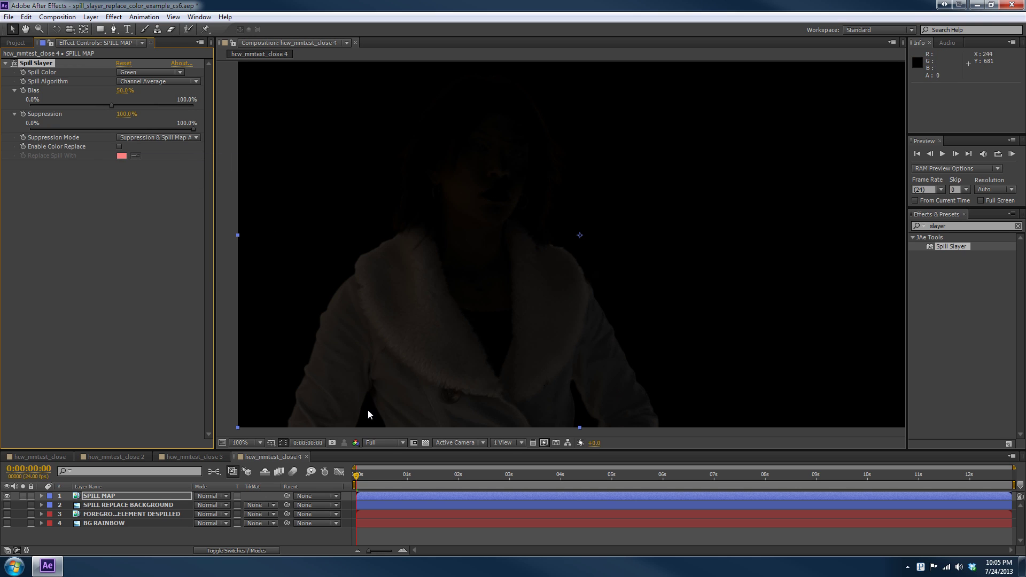
click(355, 443)
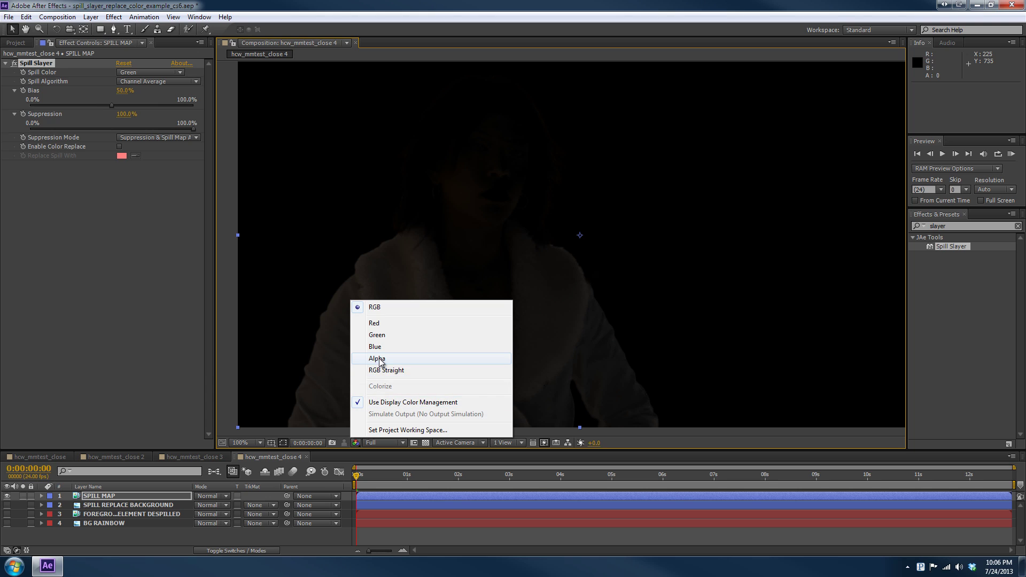
click(379, 359)
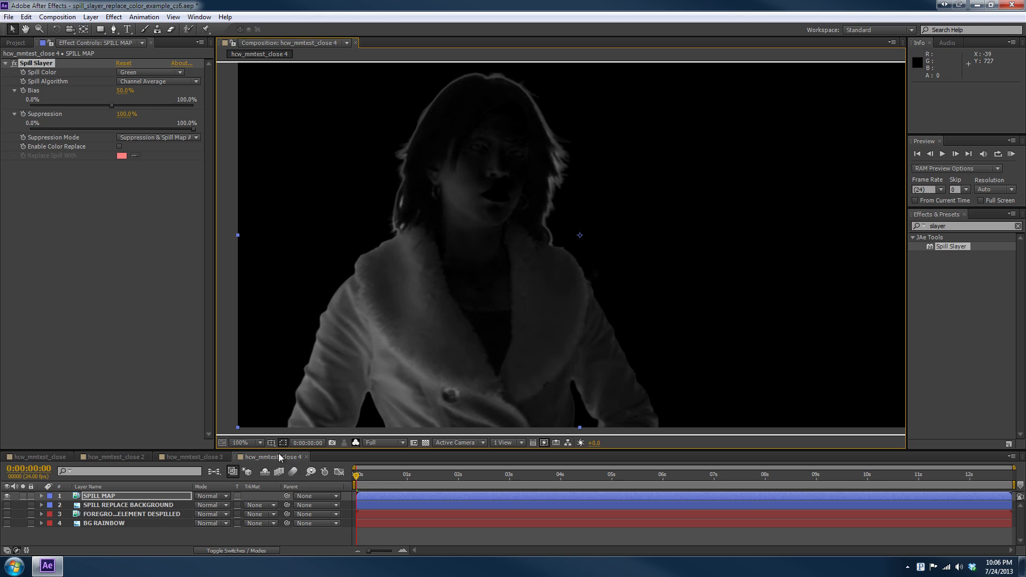
- Switch the viewer back to RGB and make SPILL MAP and SPILL REPLACE BACKGROUND visible
click(7, 495)
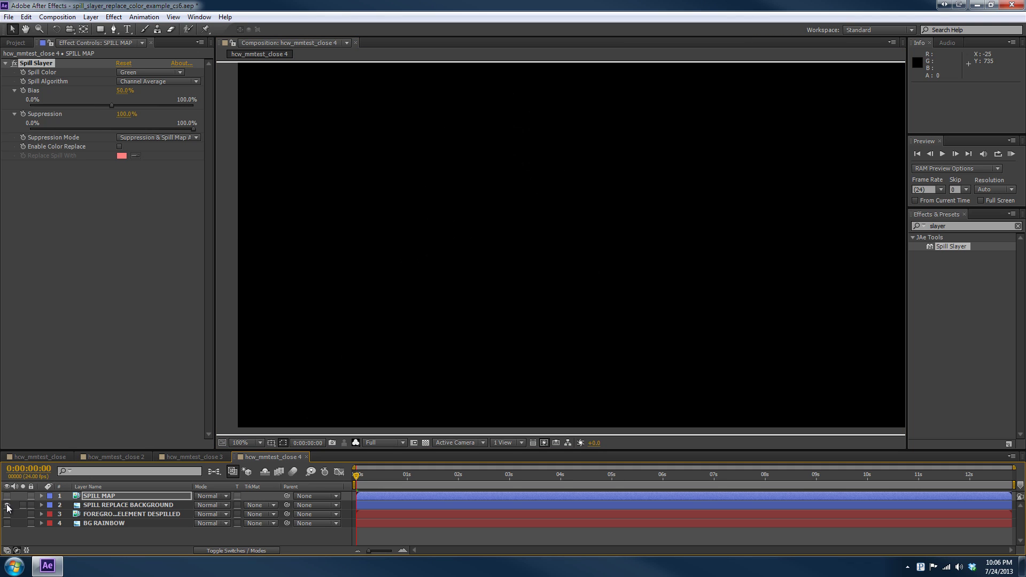
click(7, 505)
click(355, 442)
click(381, 309)
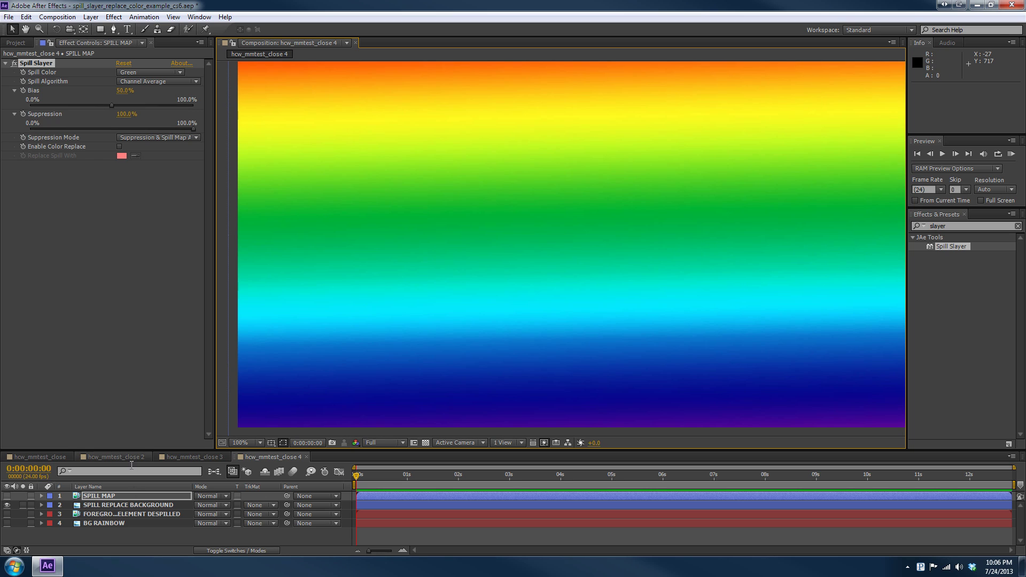
click(7, 496)
click(7, 505)
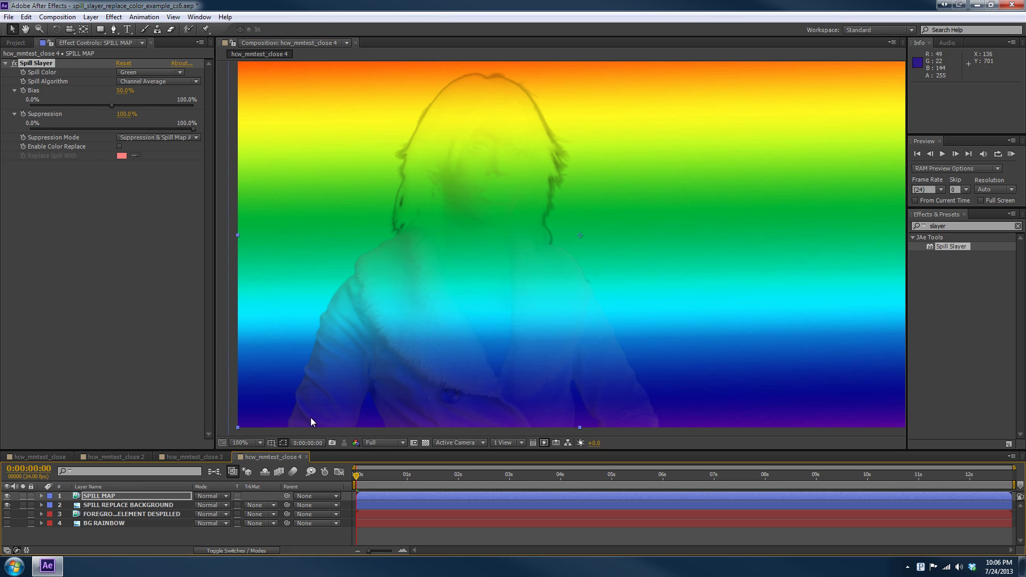
- Set SPILL REPLACE BACKGROUND's track matte to Alpha Matte 'SPILL MAP'
click(147, 505)
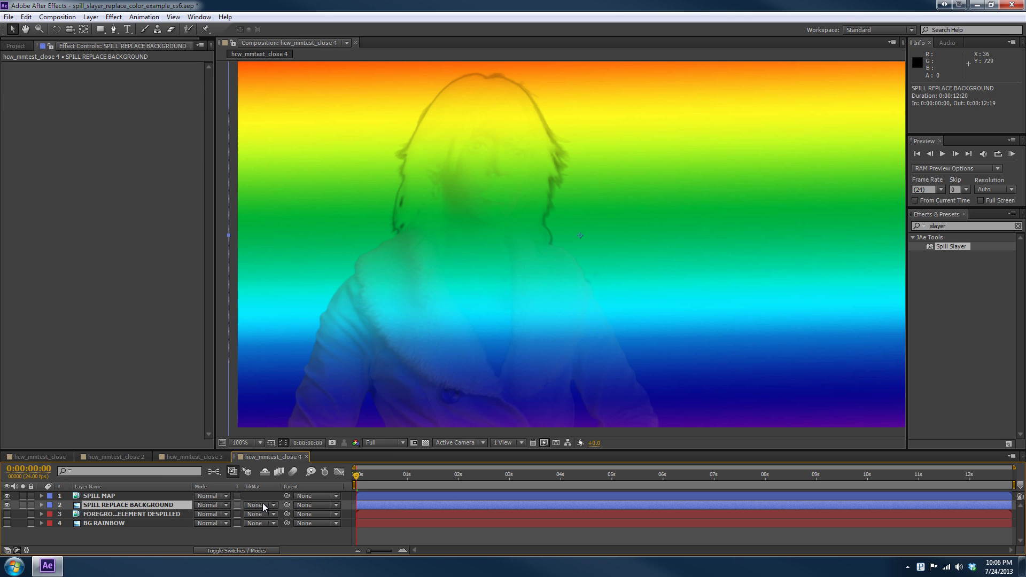
click(264, 506)
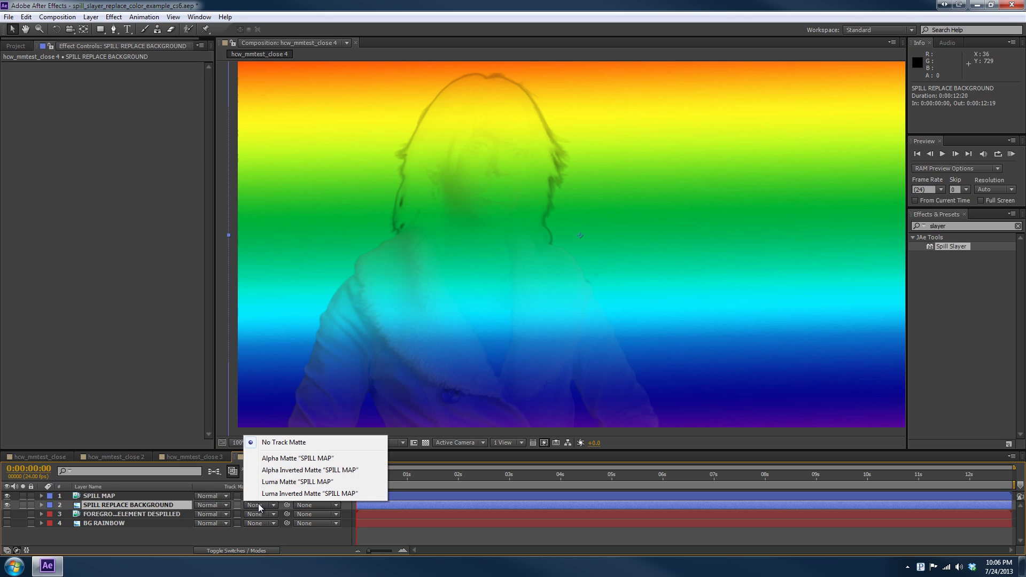
click(288, 458)
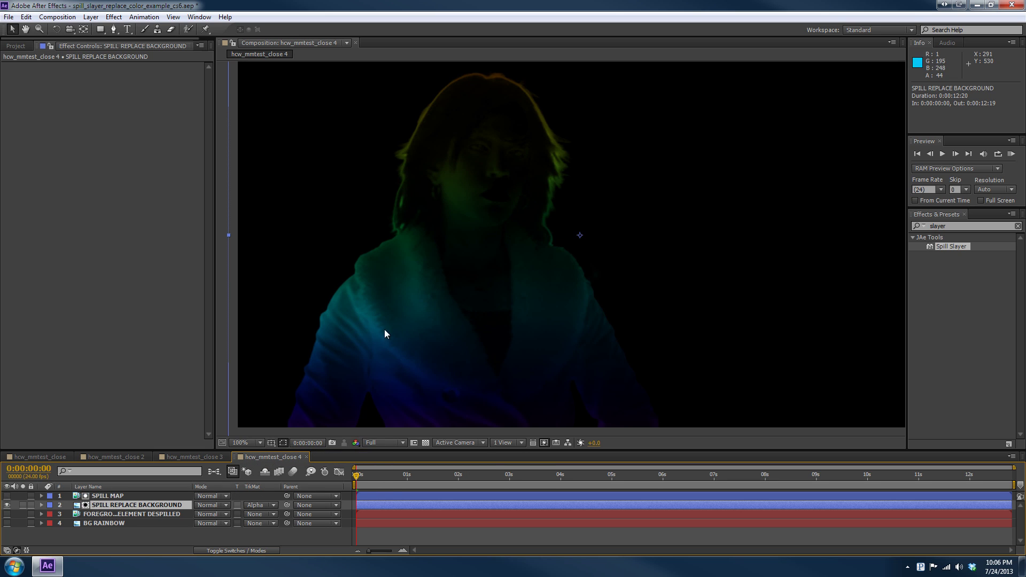
scroll(378, 332, down, 2)
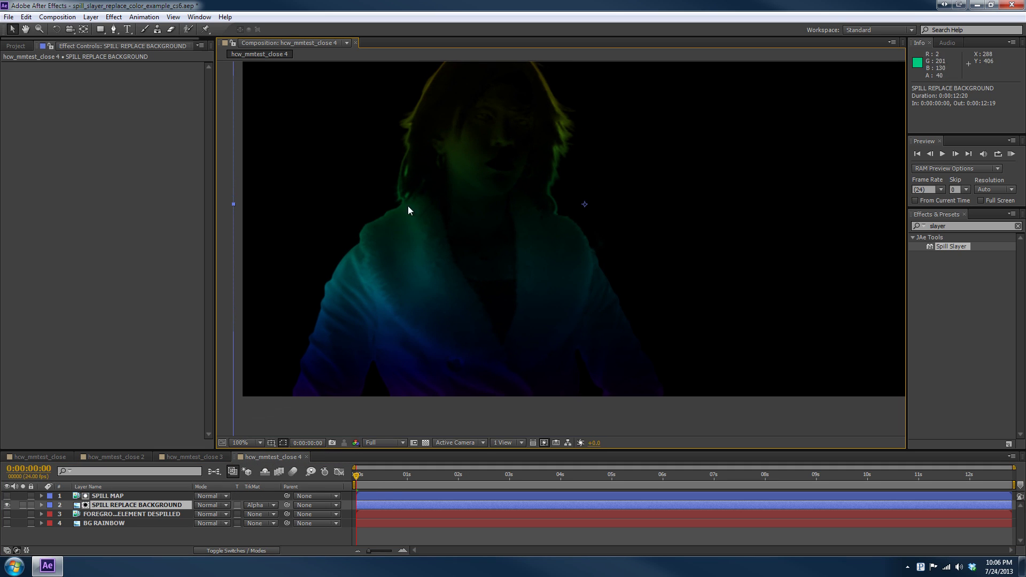
scroll(440, 291, up, 2)
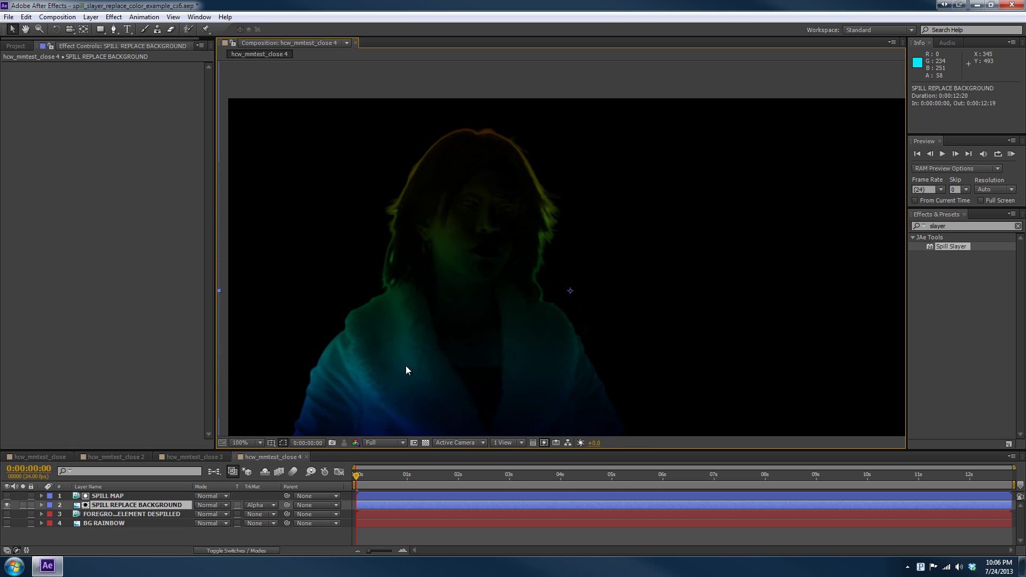
scroll(404, 367, down, 2)
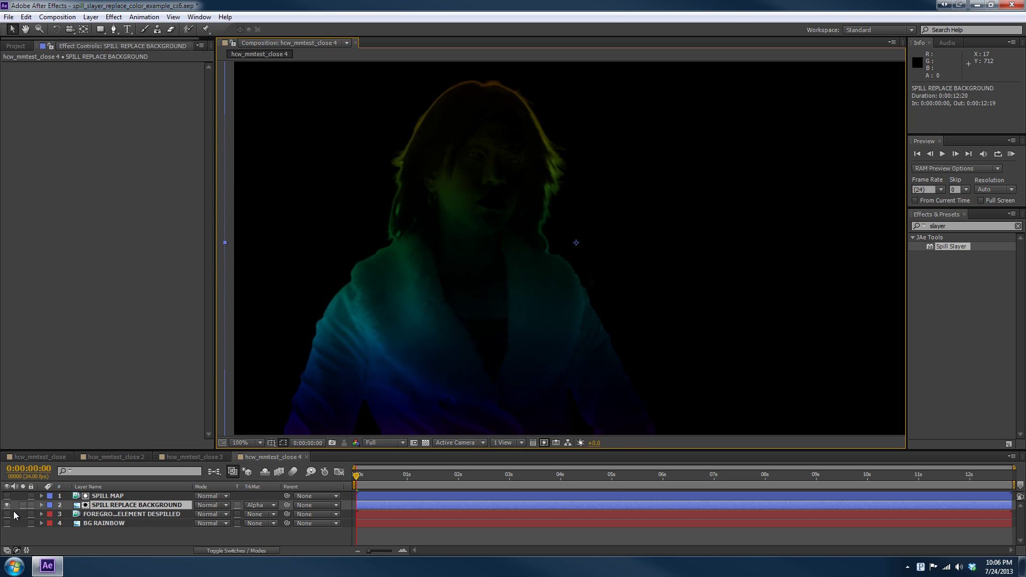
- Compare the composite with and without the SPILL REPLACE BACKGROUND layer by toggling its visibility
drag(6, 514, 6, 524)
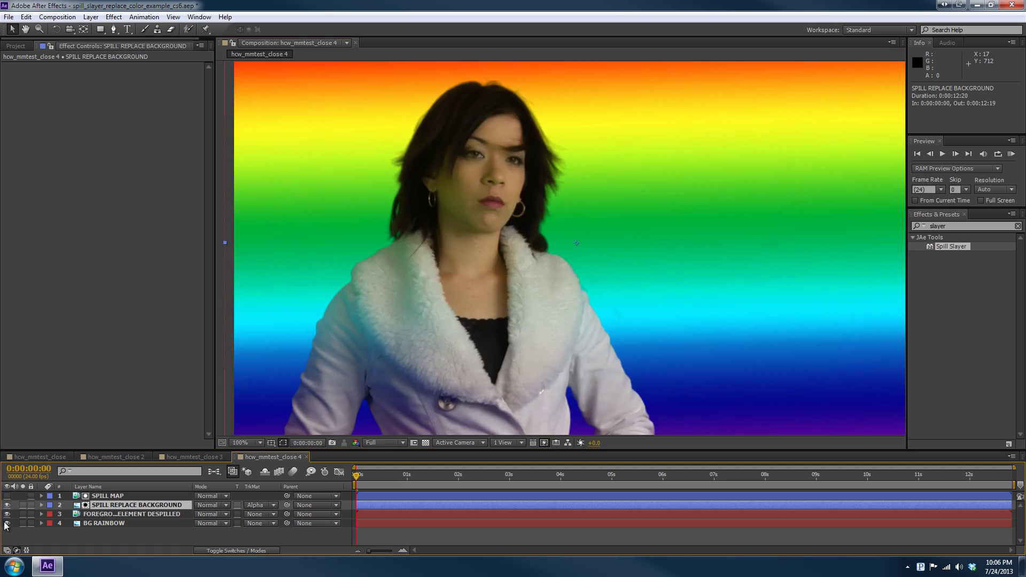
drag(427, 326, 474, 311)
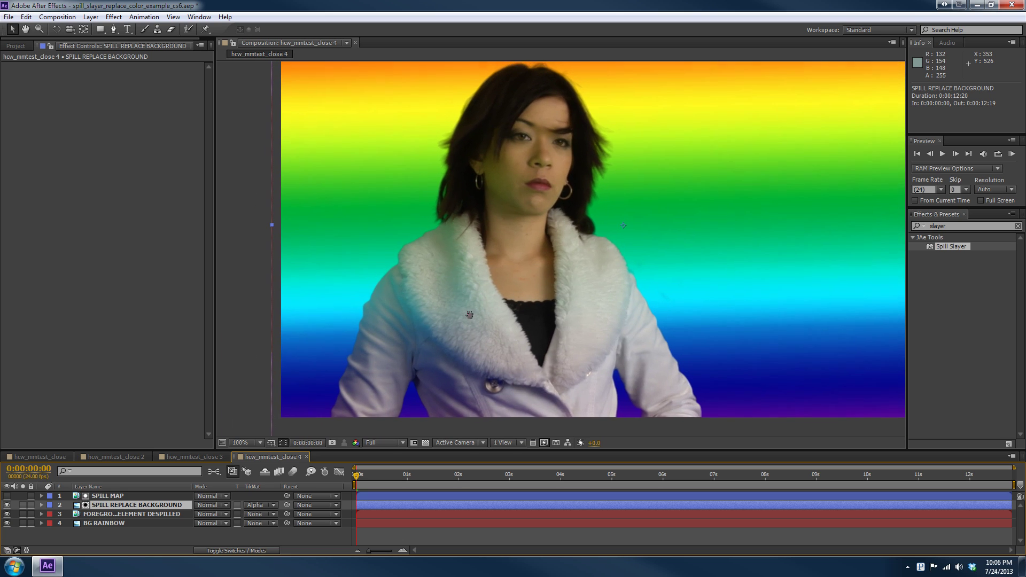
click(6, 506)
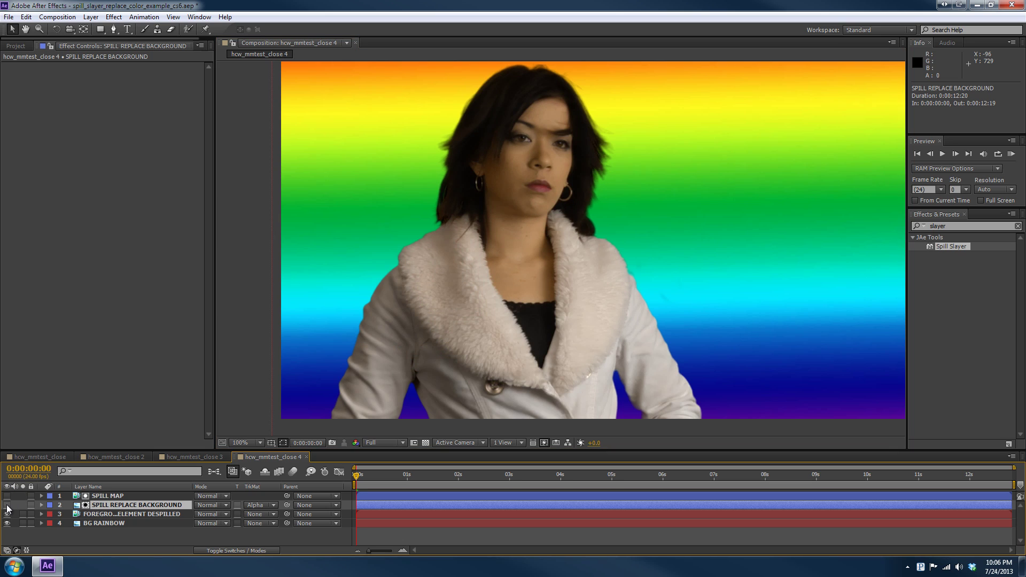
click(7, 506)
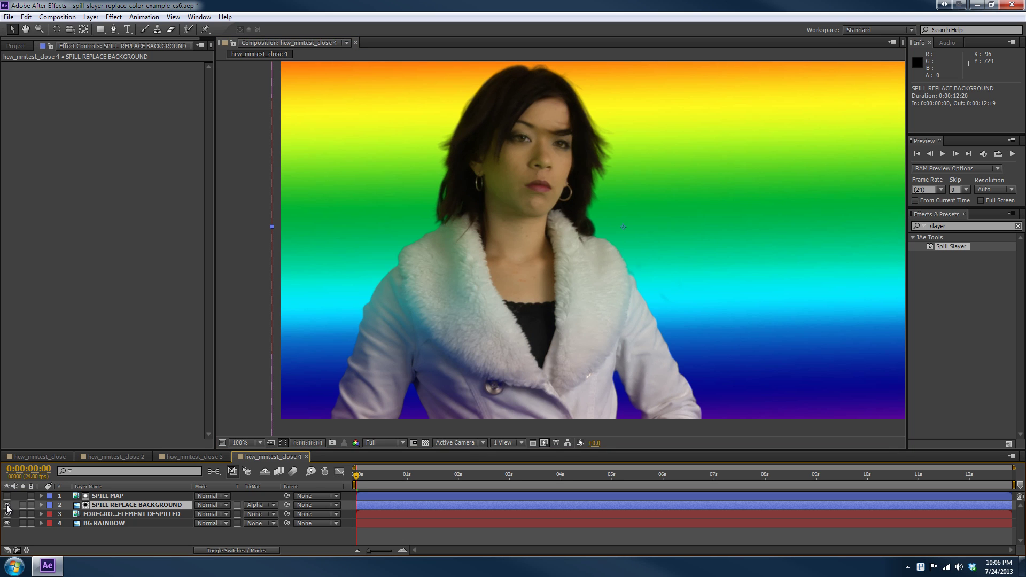
click(7, 505)
click(7, 505)
- Apply Fast Blur from Effects & Presets to SPILL REPLACE BACKGROUND
click(117, 534)
click(126, 507)
double_click(945, 226)
text(fast)
drag(948, 291, 134, 507)
- Set the Fast Blur Blurriness, trying 25 and then 10
click(125, 77)
text(25)
key(Return)
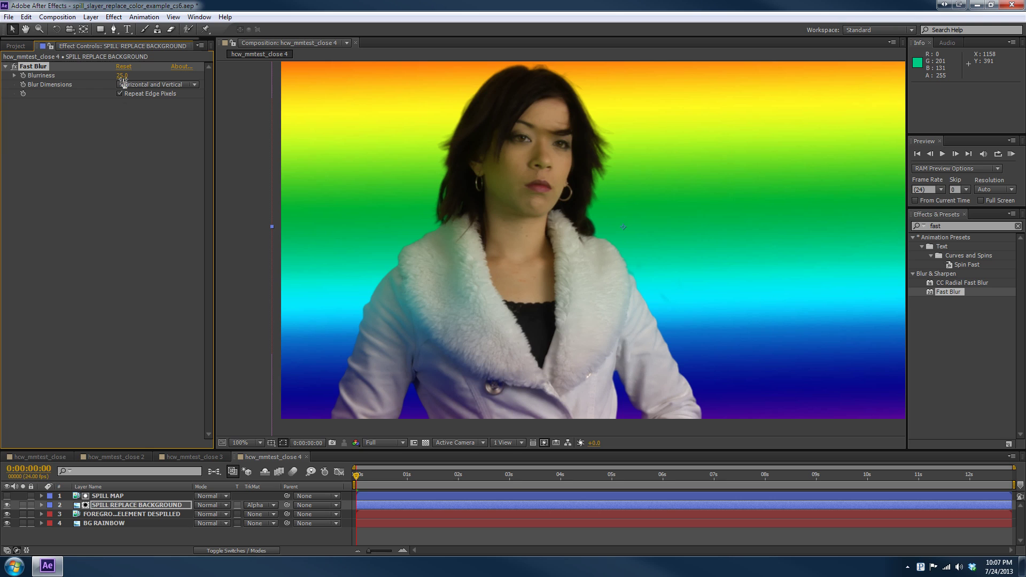
click(122, 75)
text(10)
key(Return)
- Check the blurred spill replacement by toggling the layer off and on
click(144, 506)
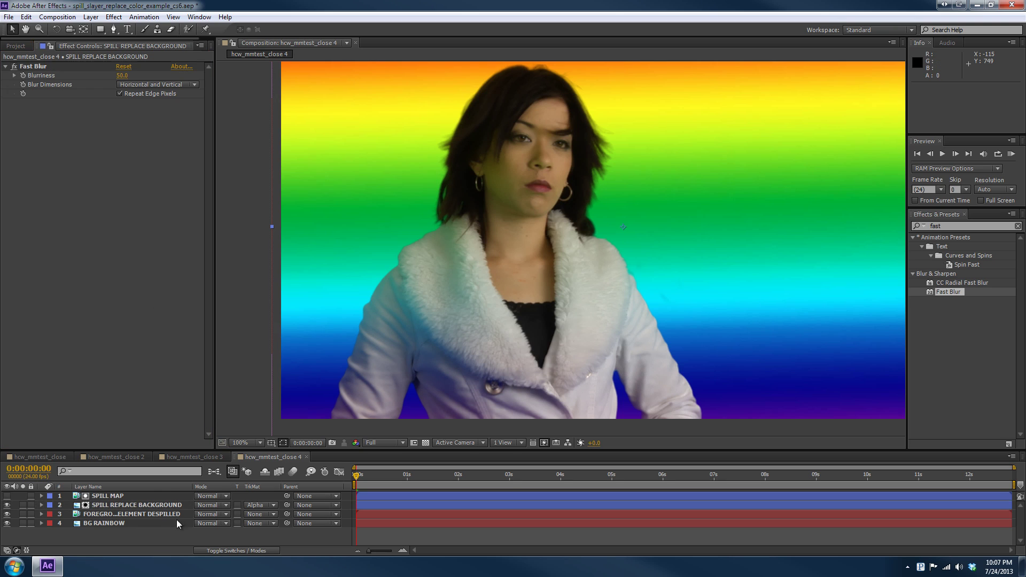
click(138, 506)
click(7, 506)
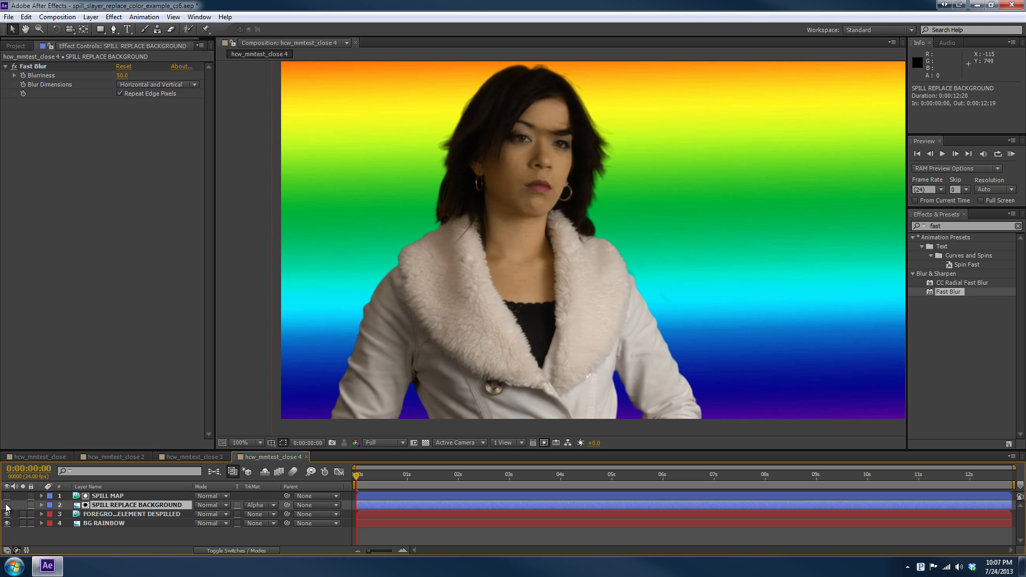
click(6, 505)
click(7, 506)
click(7, 506)
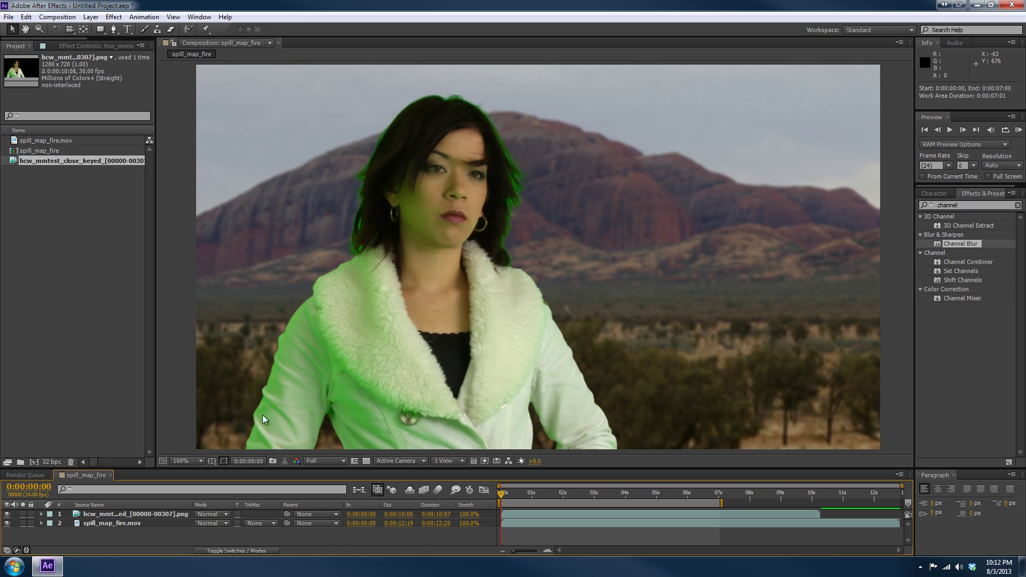
- Hide layer 1, the green-spilled keyed PNG sequence, to reveal the despilled woman
click(7, 514)
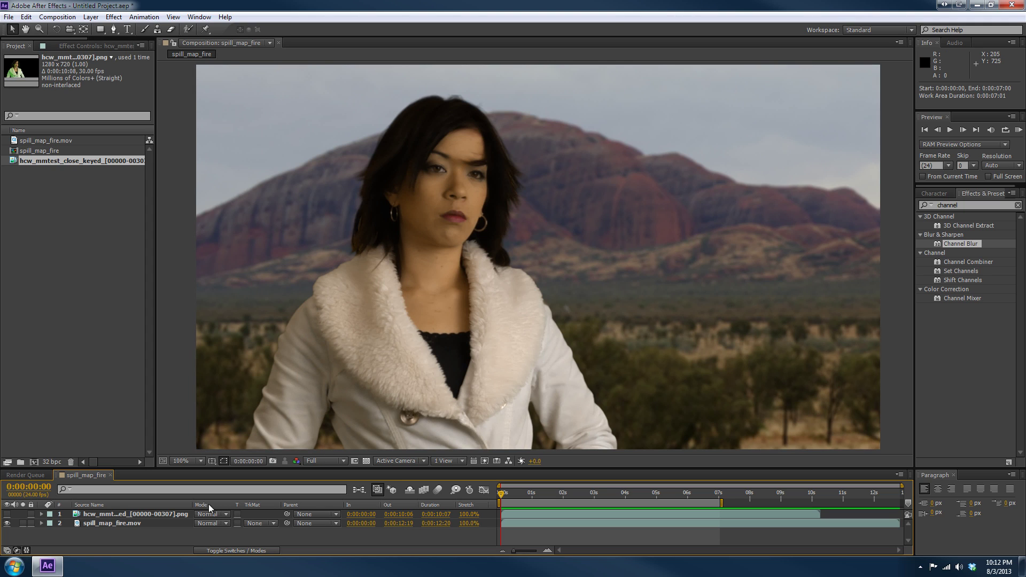
- Preview the spill_map_fire composite with the fire lighting the woman's jacket
key(space)
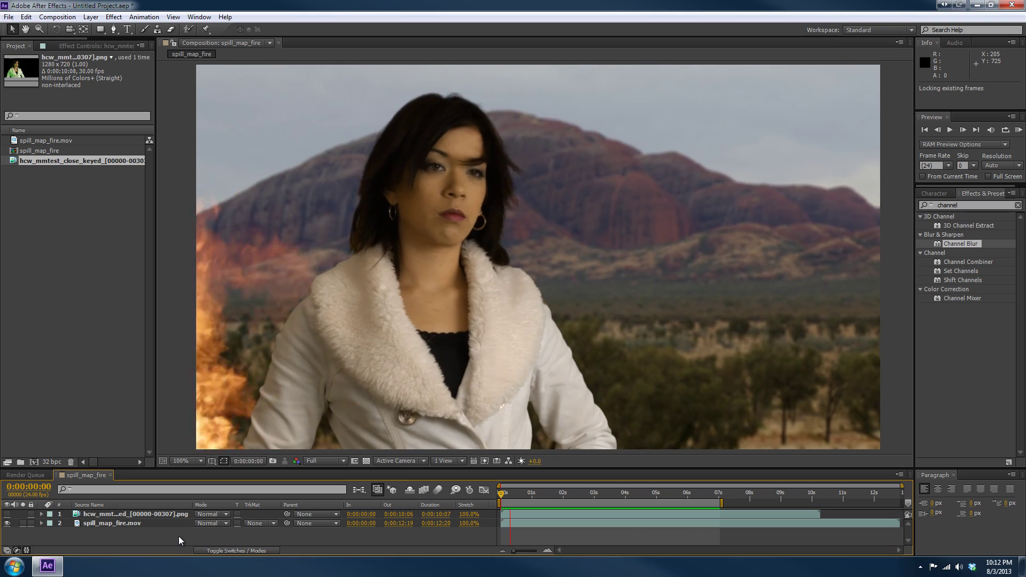